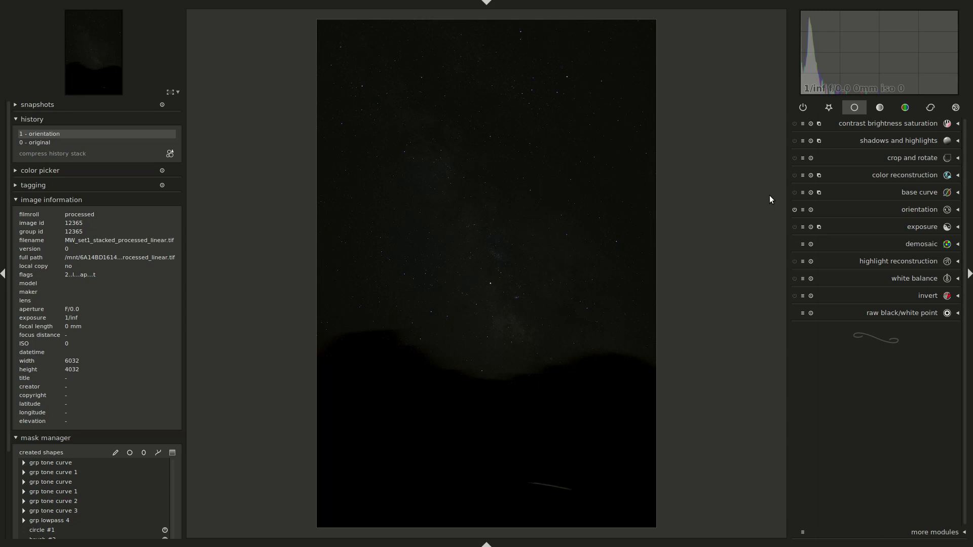
# Step: Crop the dark foreground off the bottom of the photo and undo the duplicate crop history entry
pyautogui.click(886, 158)
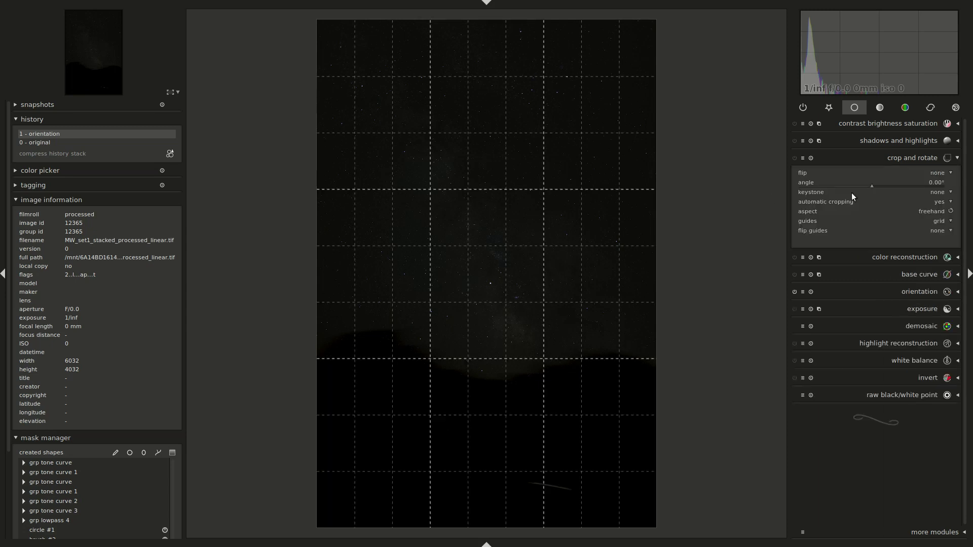
pyautogui.moveTo(512, 515); pyautogui.dragTo(567, 395)
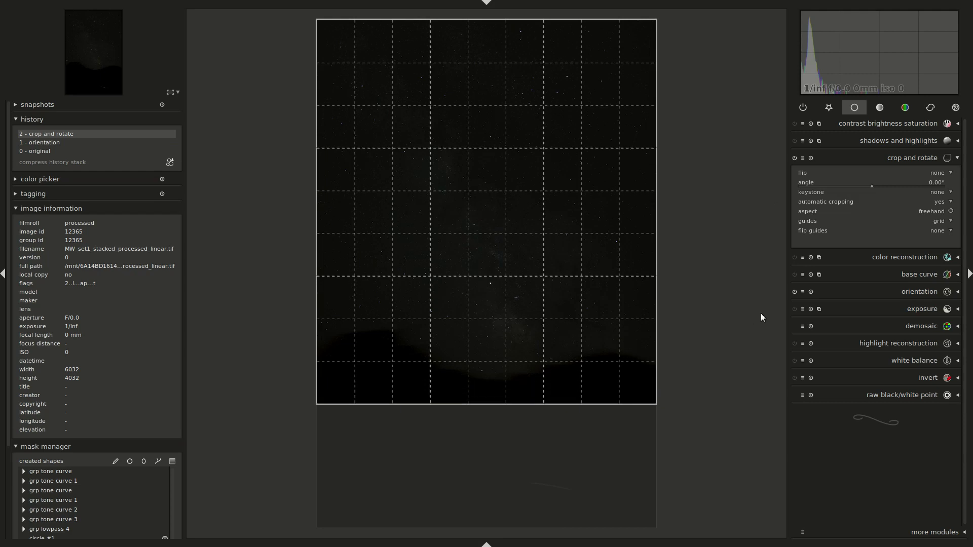
pyautogui.click(902, 160)
pyautogui.hotkey('ctrl', 'z')
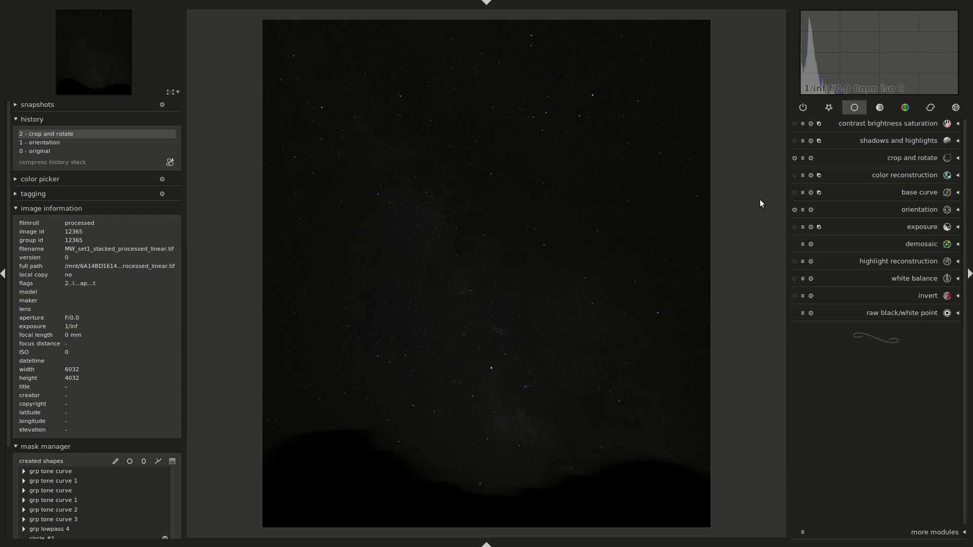
# Step: Drag a base curve point steeply upward to brighten the Milky Way's dark tones
pyautogui.click(900, 194)
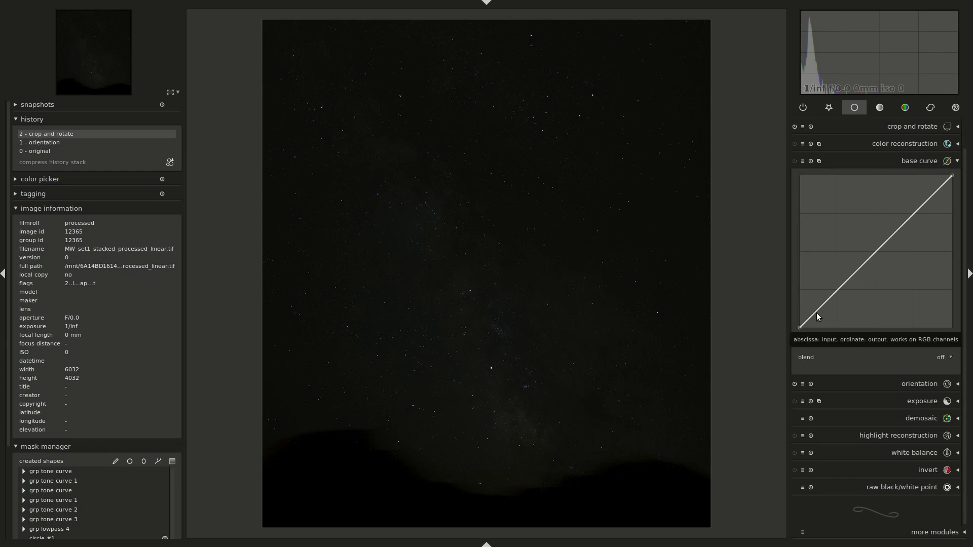
pyautogui.moveTo(817, 312); pyautogui.dragTo(810, 258)
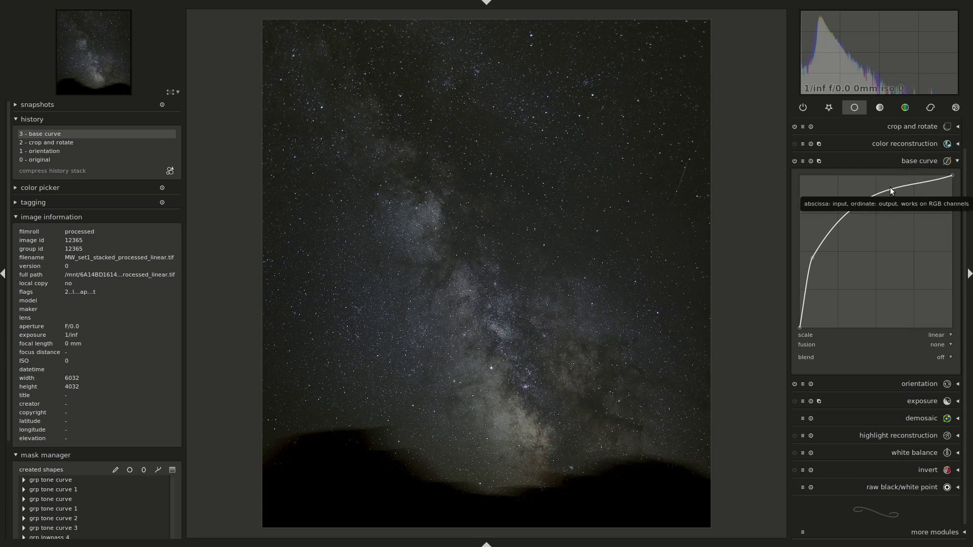
# Step: Set saturation to 1.00 in contrast brightness saturation
pyautogui.click(898, 161)
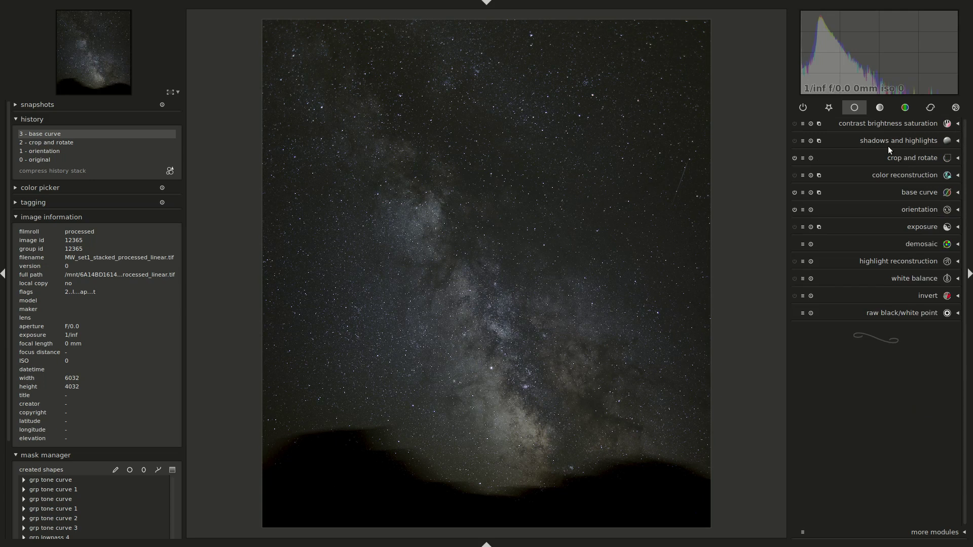
pyautogui.click(882, 123)
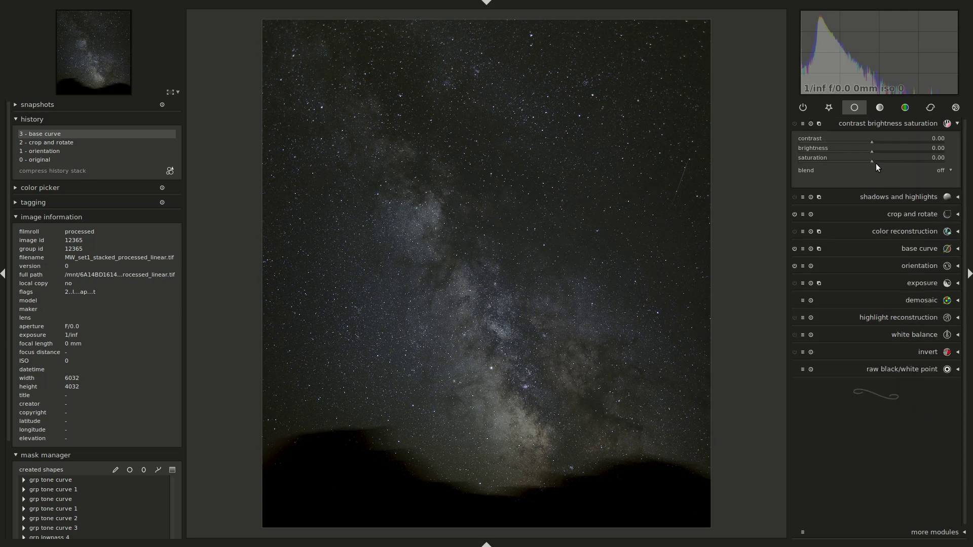
pyautogui.write('1')
pyautogui.press('Return')
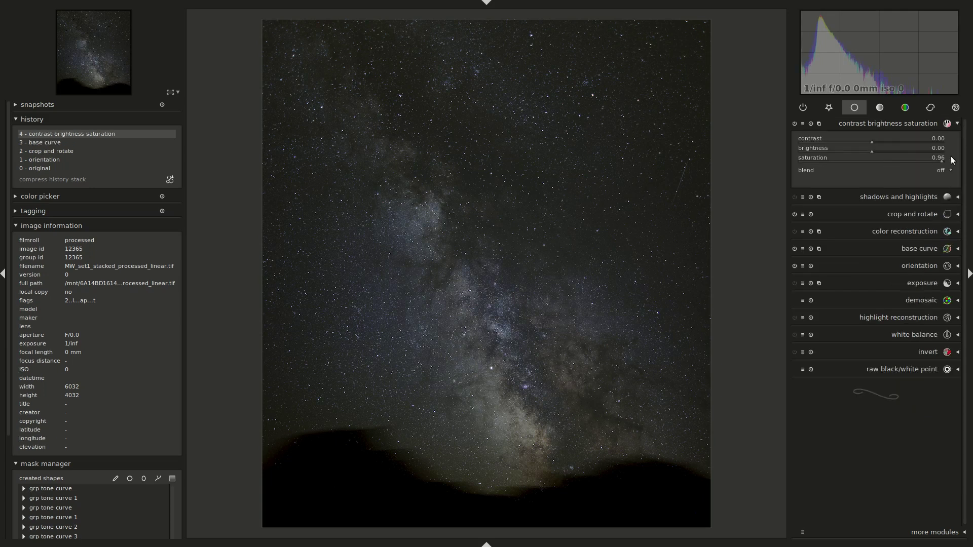
# Step: Drag the levels grey point left to brighten the midtones
pyautogui.click(880, 108)
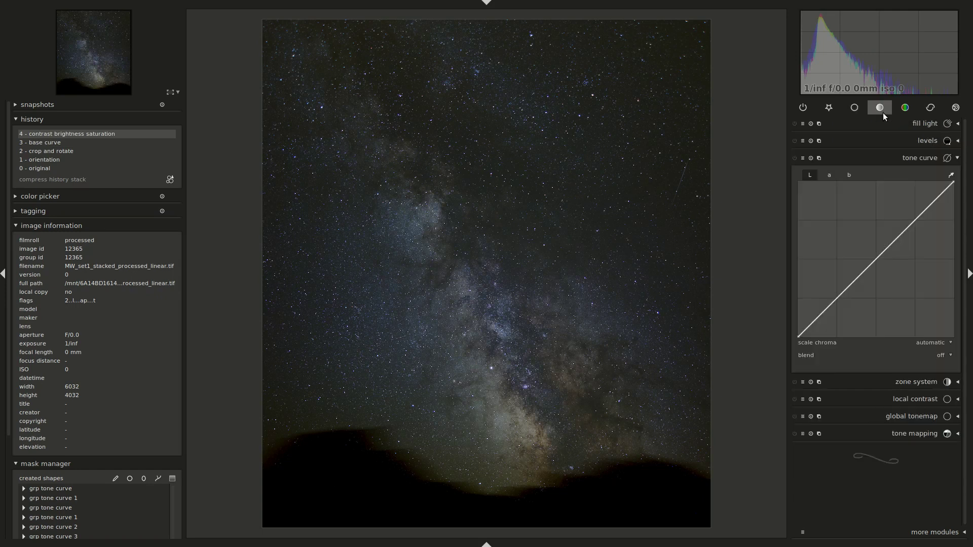
pyautogui.click(864, 112)
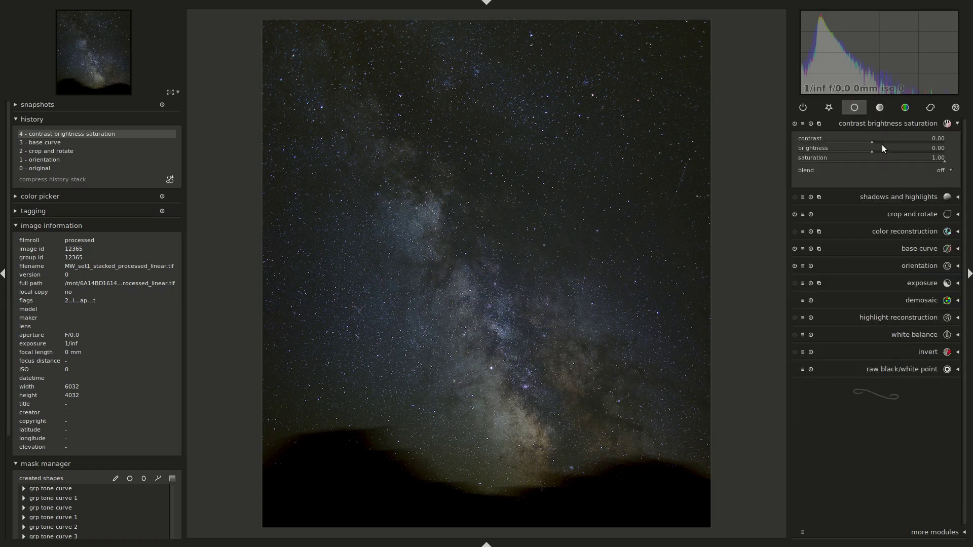
pyautogui.click(880, 109)
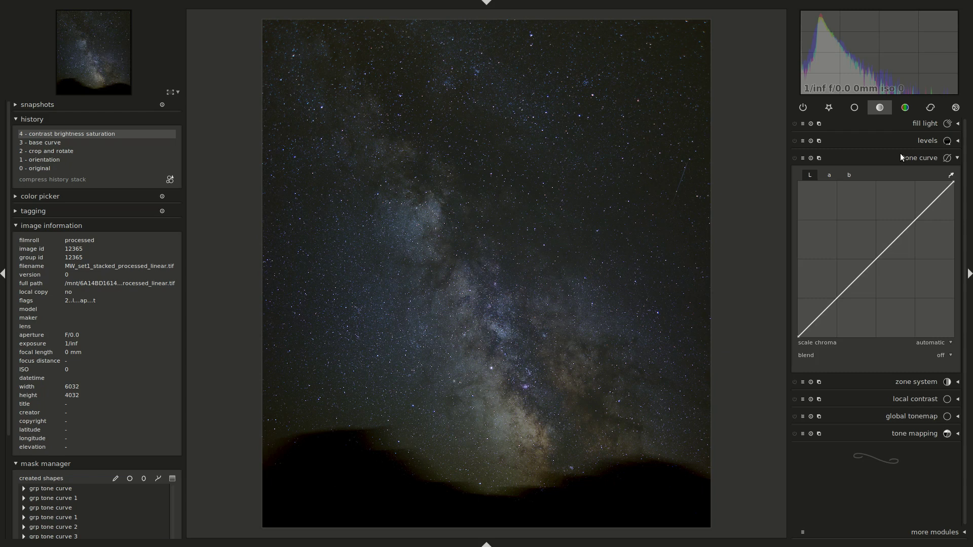
pyautogui.click(913, 141)
pyautogui.moveTo(877, 192); pyautogui.dragTo(850, 188)
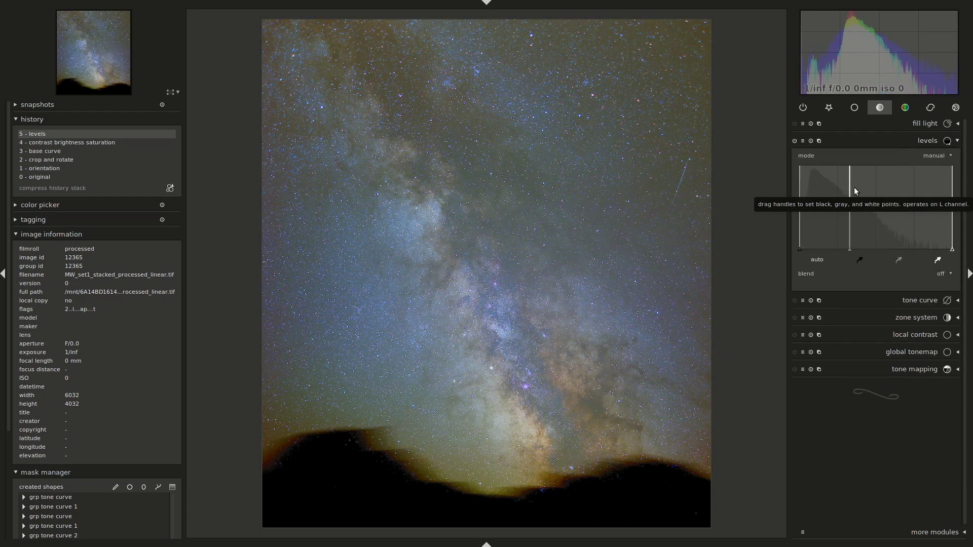
pyautogui.click(926, 144)
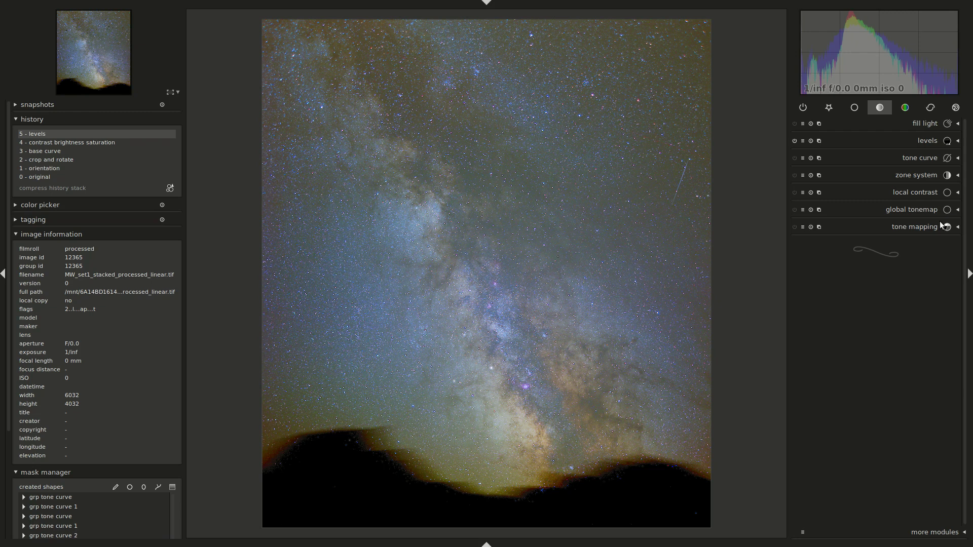
pyautogui.click(904, 159)
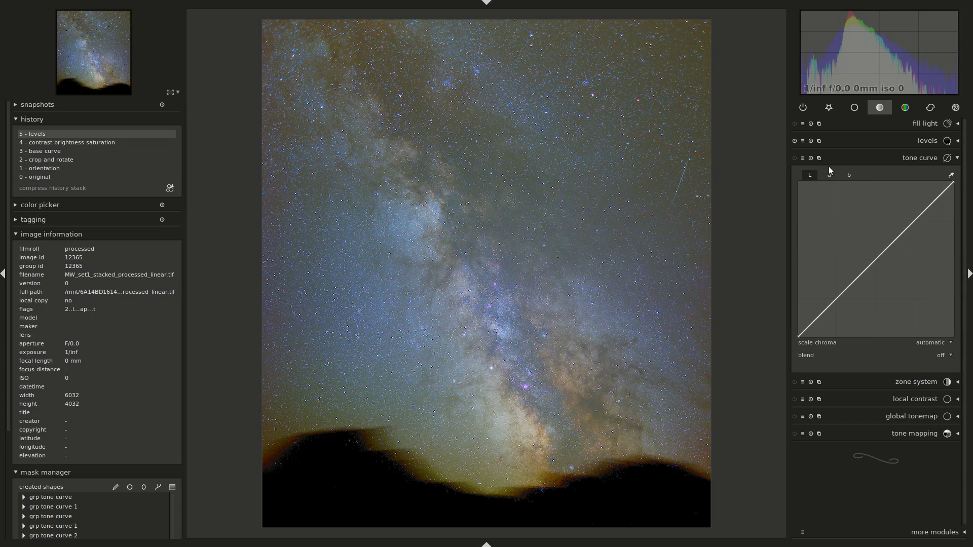
# Step: Set tone curve blending to drawn mask and place a large circle over the Milky Way
pyautogui.click(944, 357)
pyautogui.click(944, 375)
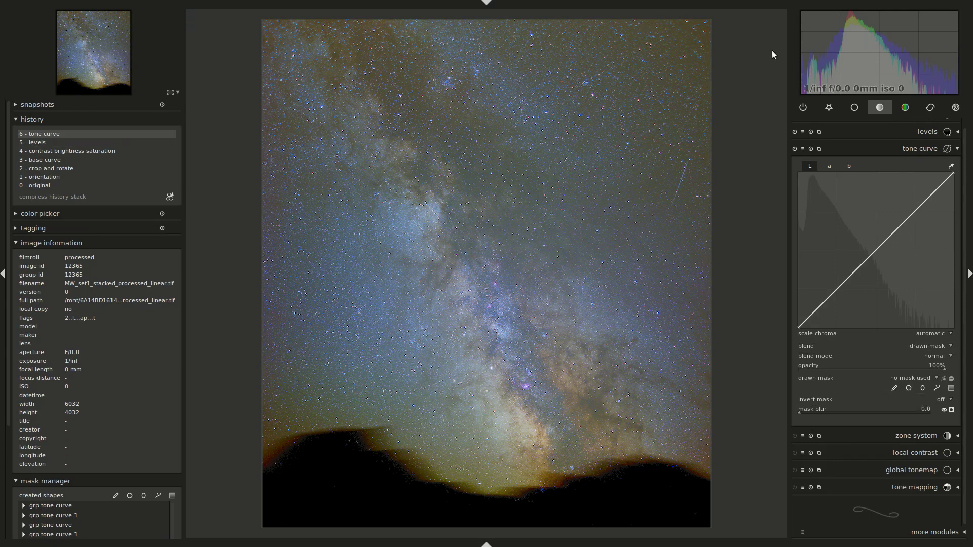
pyautogui.click(908, 390)
pyautogui.click(486, 280)
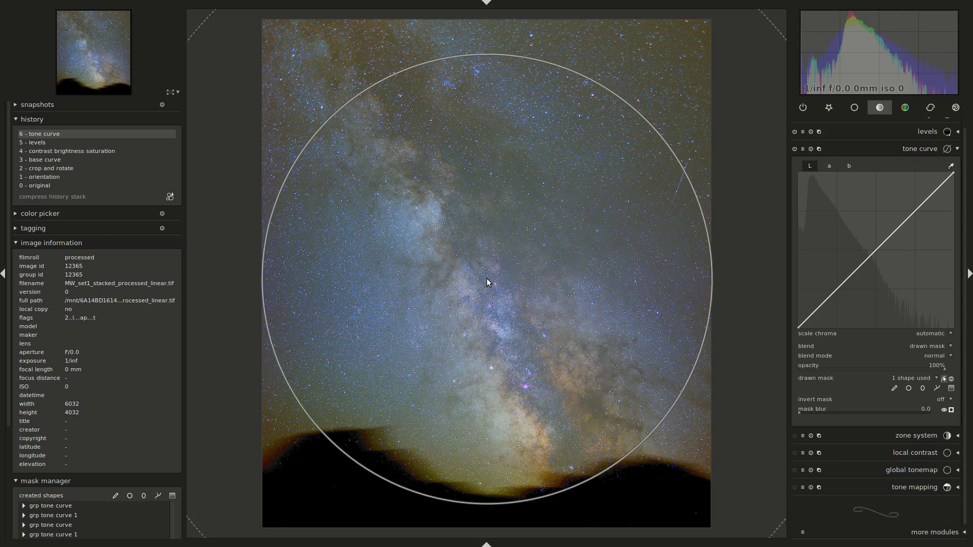
pyautogui.scroll(2, 487, 282)
pyautogui.moveTo(487, 282); pyautogui.dragTo(492, 291)
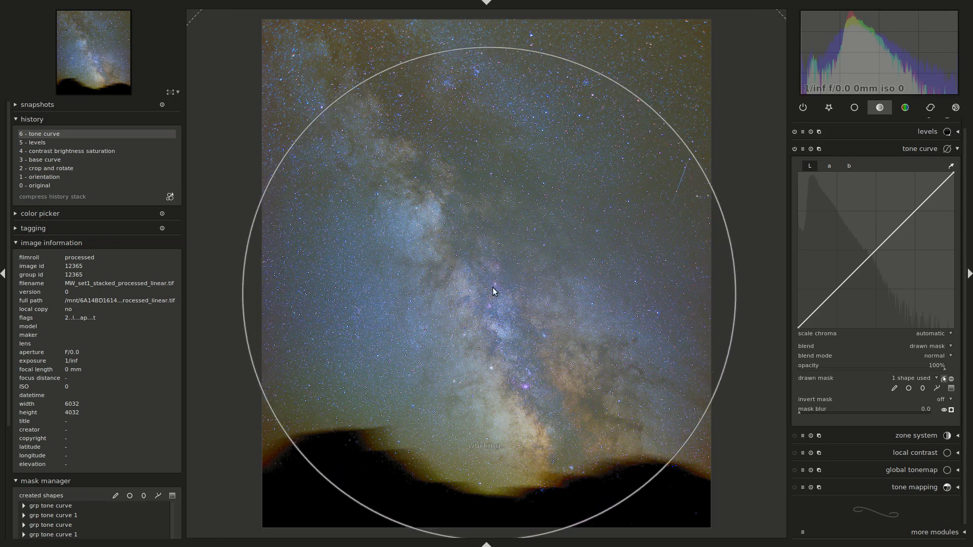
pyautogui.scroll(-1, 492, 292)
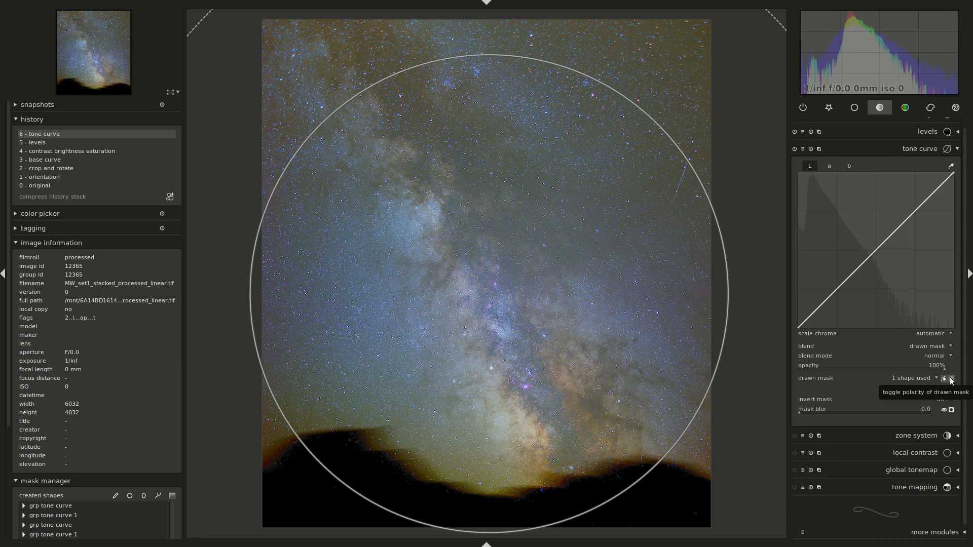
# Step: Check the mask overlay and nudge the circle slightly up and right
pyautogui.click(952, 410)
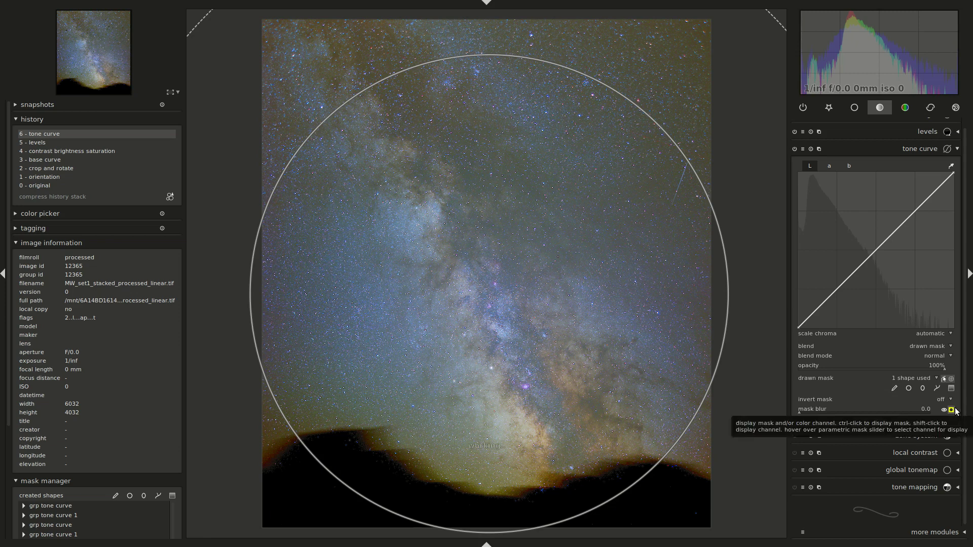
pyautogui.scroll(2, 497, 245)
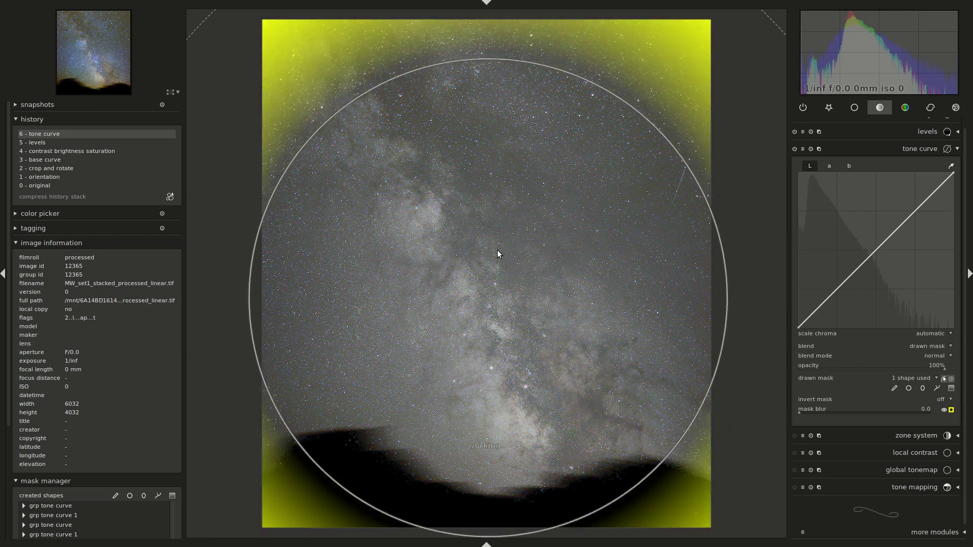
pyautogui.moveTo(497, 250); pyautogui.dragTo(503, 245)
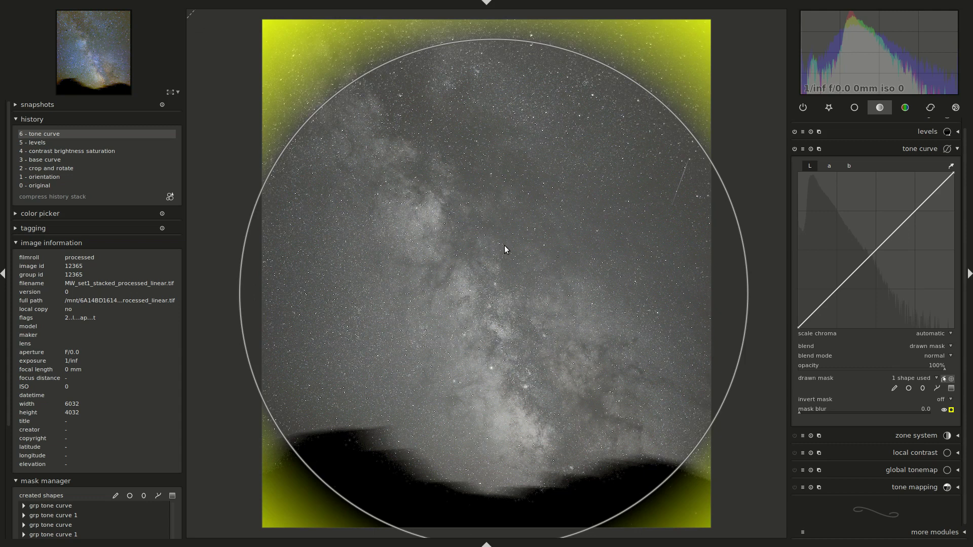
pyautogui.click(952, 410)
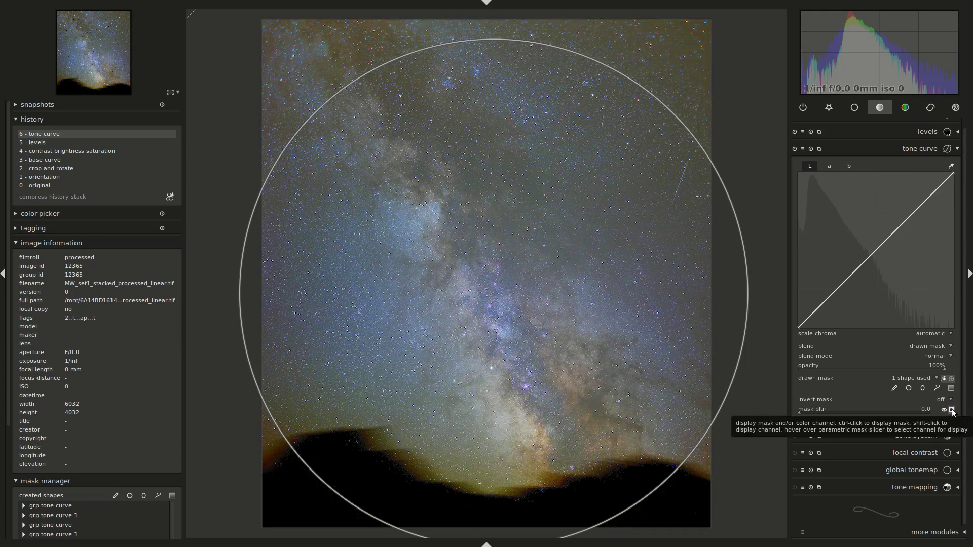
pyautogui.scroll(-1, 659, 320)
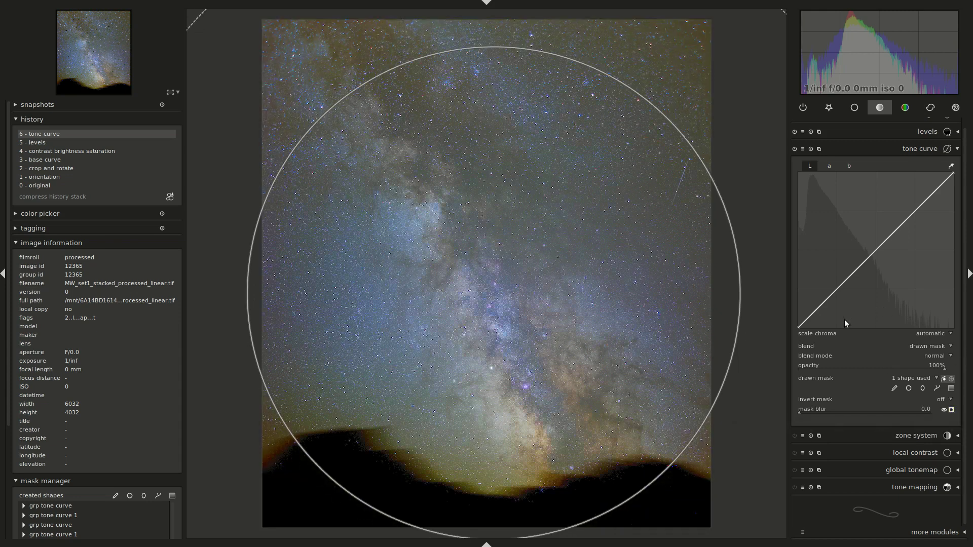
# Step: Lift the L curve's darkest node to about 0.97 and compare with the module toggled off
pyautogui.moveTo(798, 327); pyautogui.dragTo(798, 324)
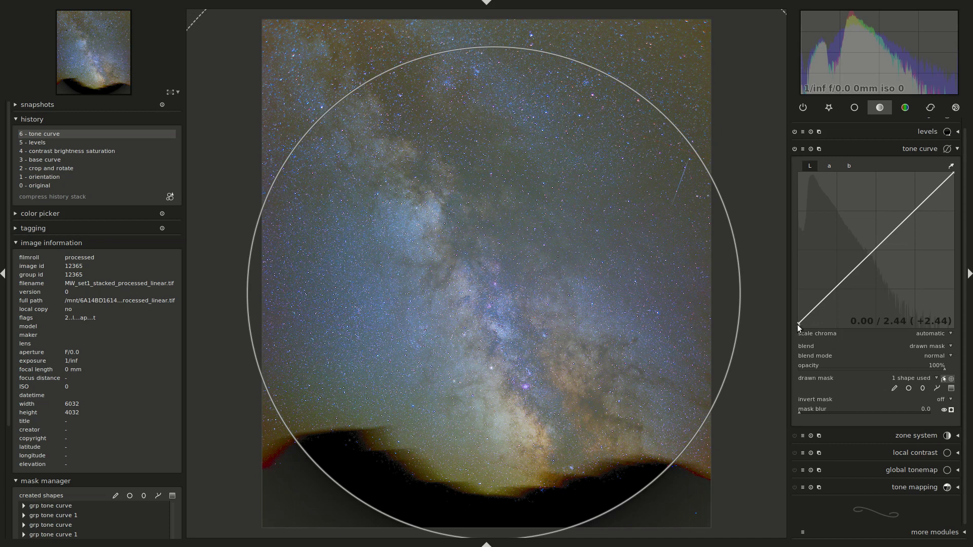
pyautogui.moveTo(797, 325); pyautogui.dragTo(796, 327)
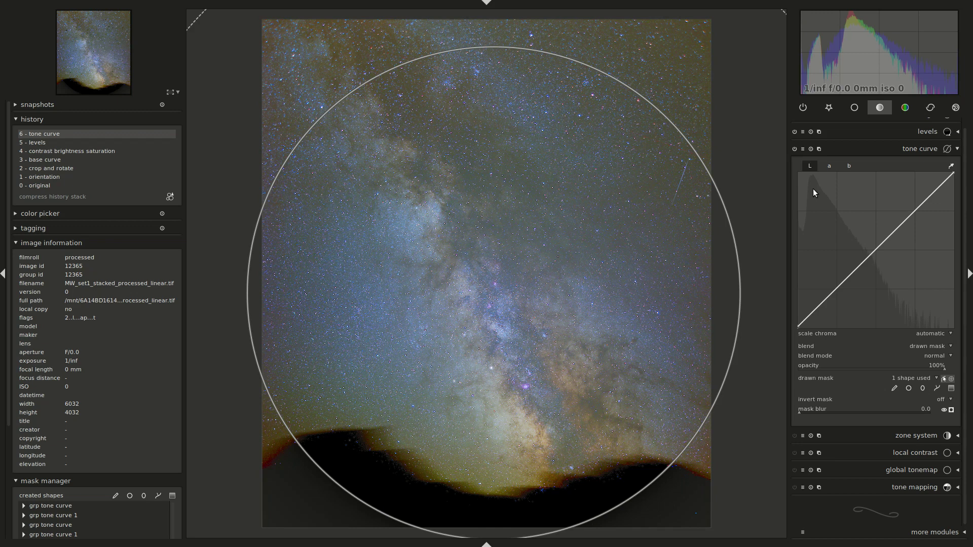
pyautogui.click(794, 149)
pyautogui.click(794, 149)
# Step: Lower the b channel curve by about 3.07 to tint toward blue
pyautogui.click(849, 166)
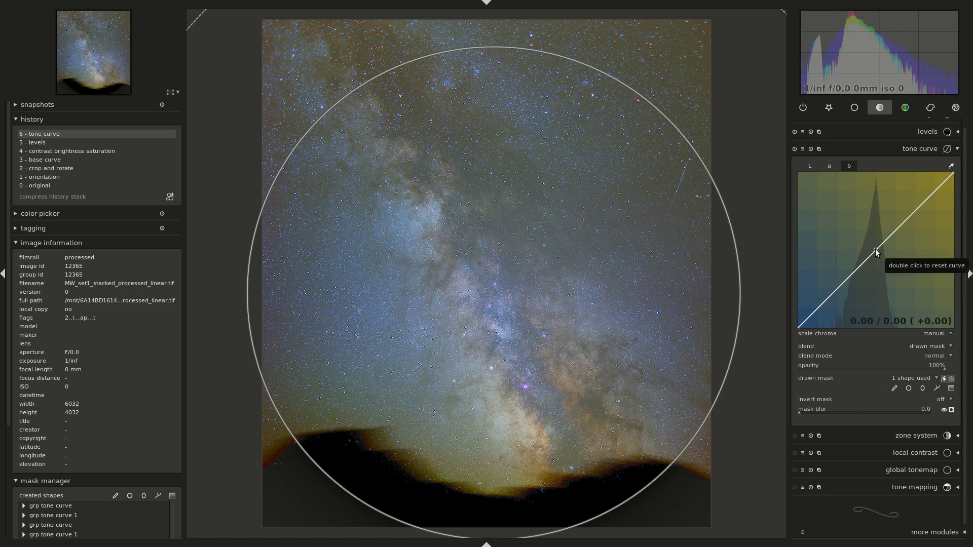
pyautogui.scroll(-4, 876, 249)
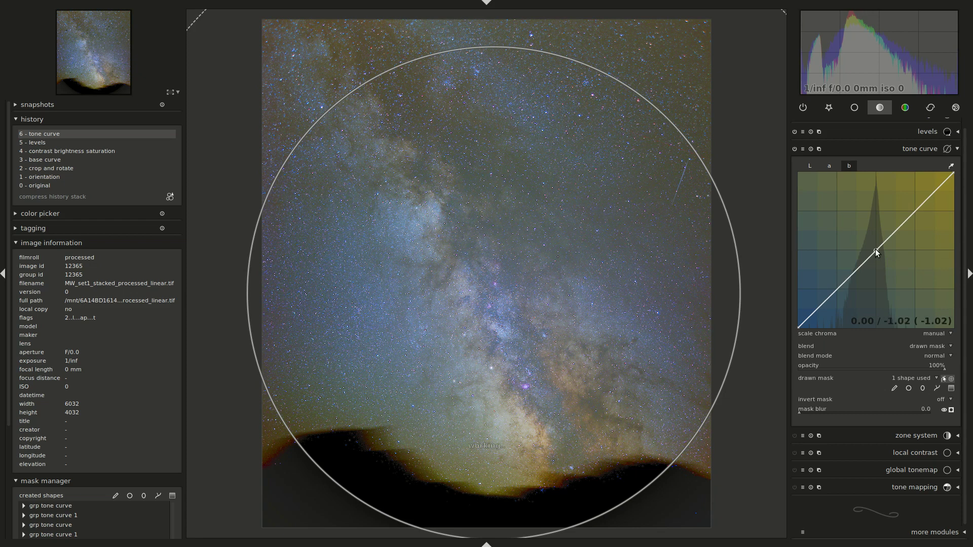
pyautogui.scroll(-3, 875, 249)
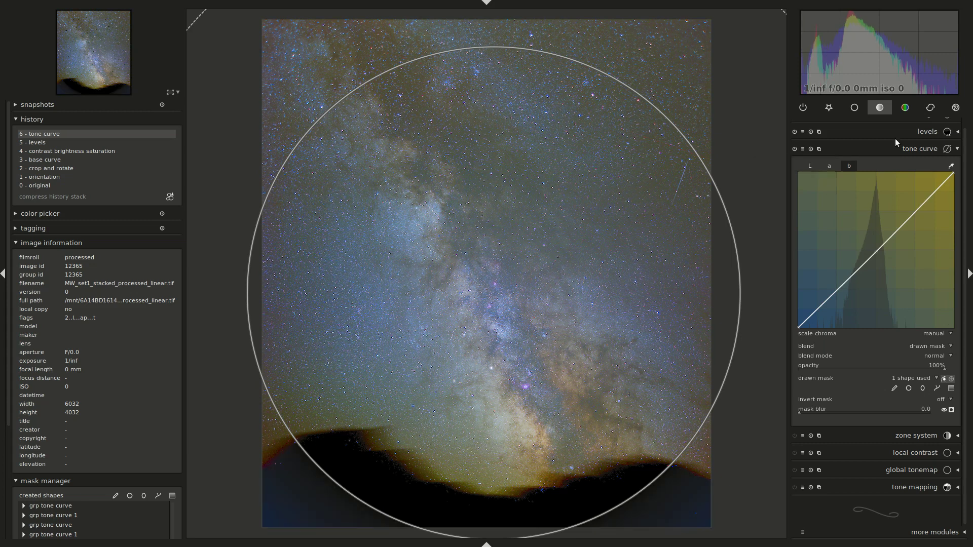
pyautogui.click(911, 149)
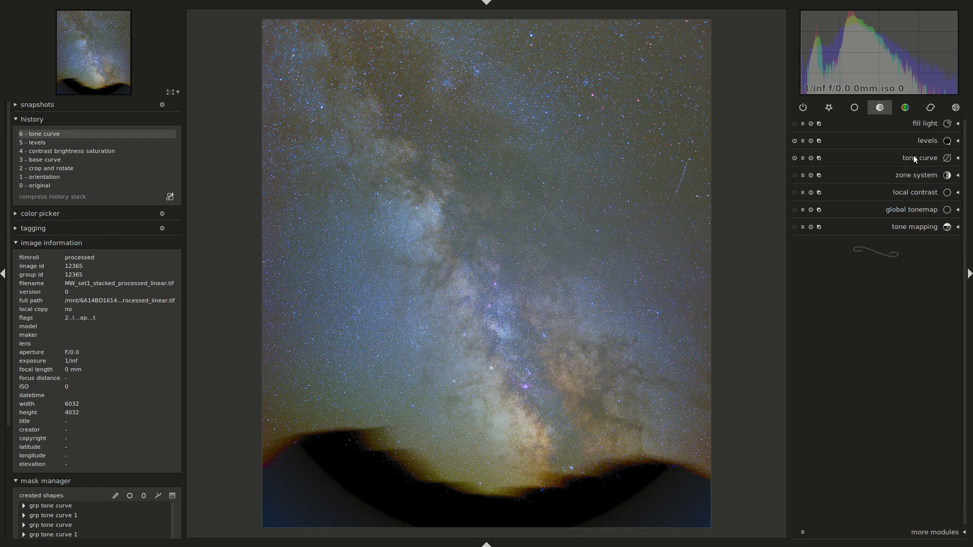
# Step: Create a second tone curve instance with a drawn mask painted along the horizon
pyautogui.click(818, 157)
pyautogui.click(824, 159)
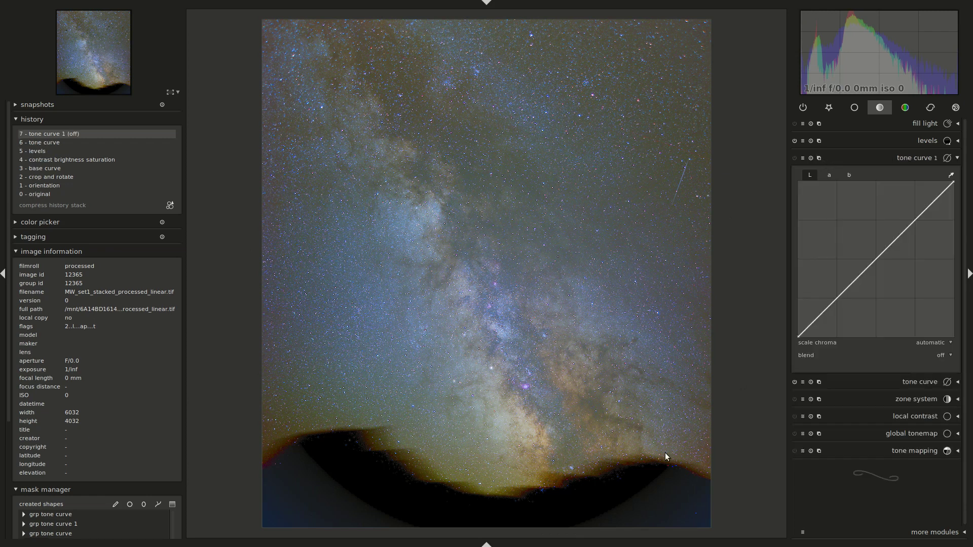
pyautogui.click(940, 356)
pyautogui.click(928, 374)
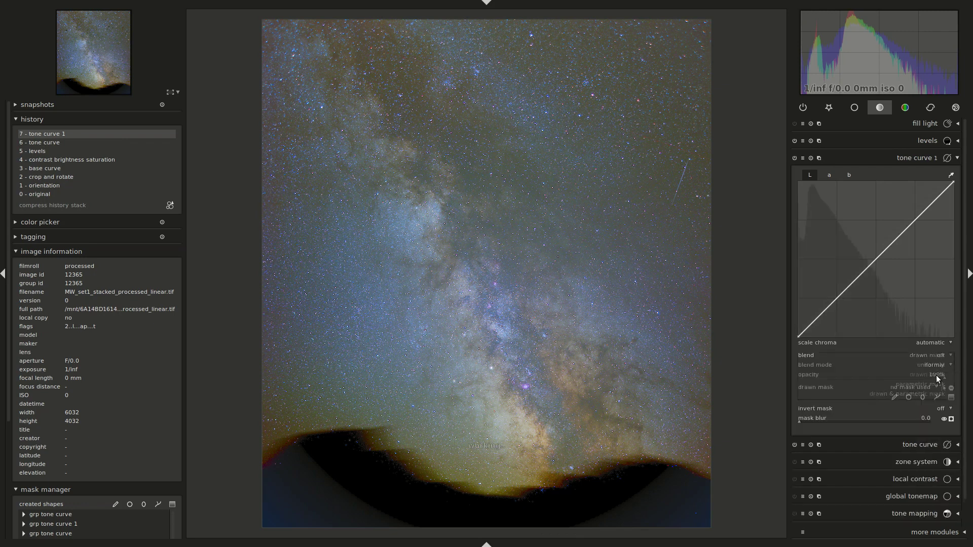
pyautogui.click(894, 397)
pyautogui.moveTo(692, 493)
pyautogui.mouseDown()
pyautogui.moveTo(602, 492)
pyautogui.moveTo(528, 512)
pyautogui.moveTo(450, 506)
pyautogui.moveTo(397, 467)
pyautogui.moveTo(333, 451)
pyautogui.moveTo(266, 451)
pyautogui.mouseUp()
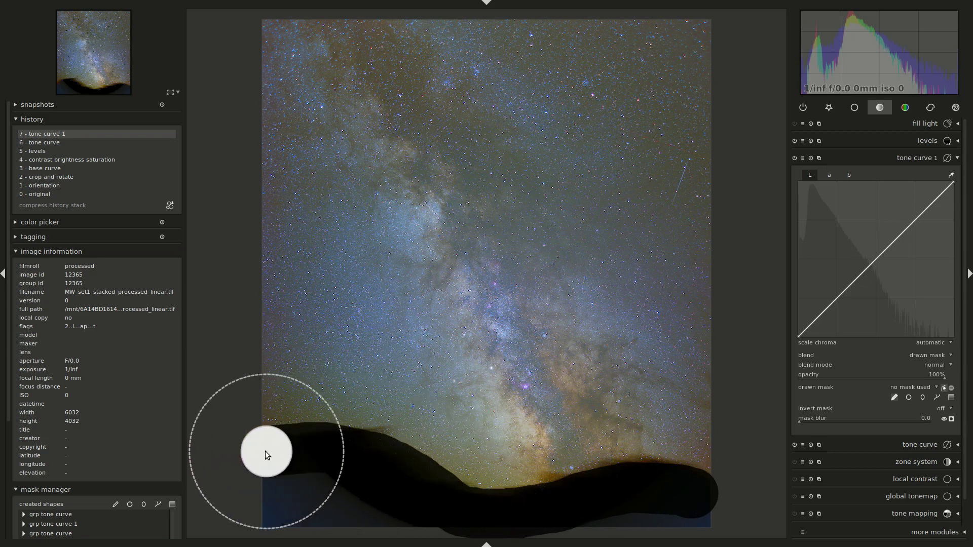
pyautogui.click(951, 419)
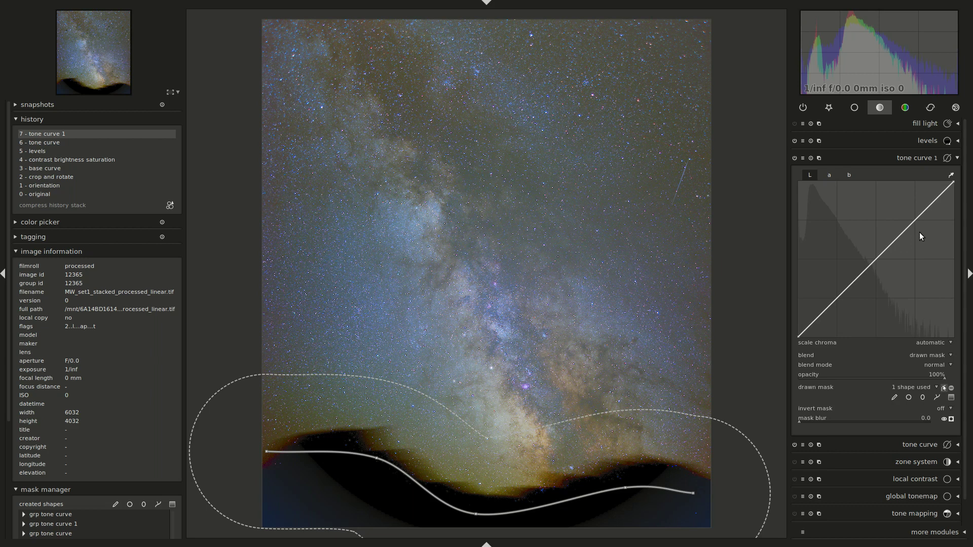
# Step: Pull the b-channel centre node down by 3.84 to tint the foreground blue
pyautogui.click(850, 175)
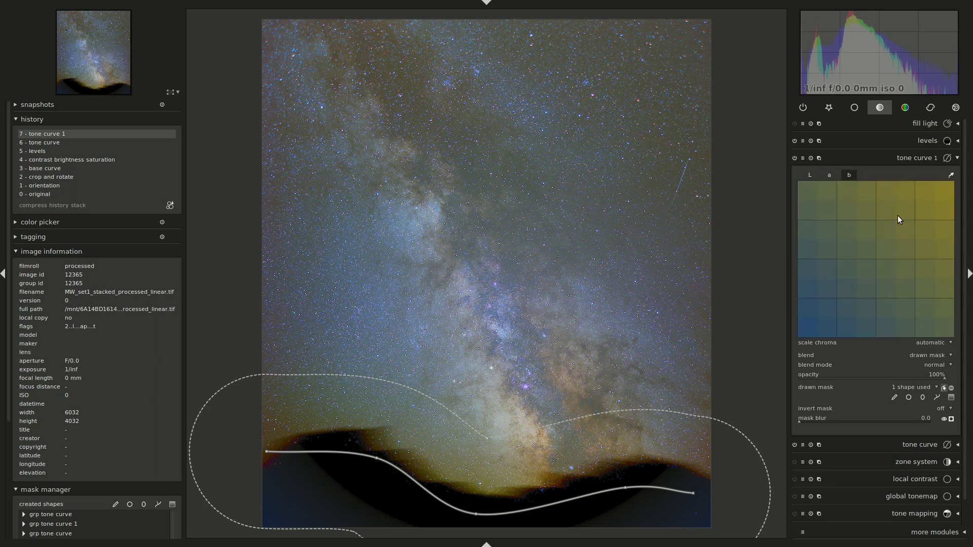
pyautogui.click(876, 261)
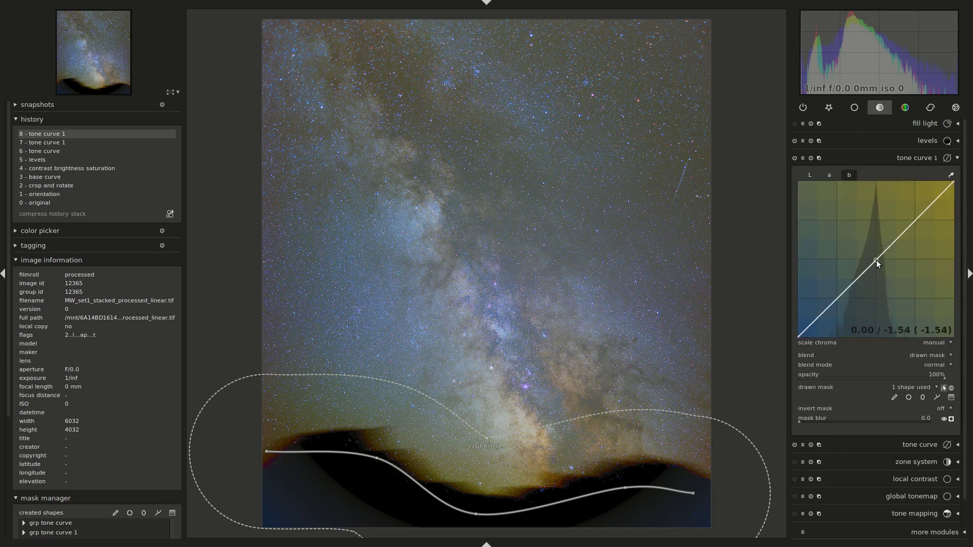
pyautogui.scroll(-1, 877, 260)
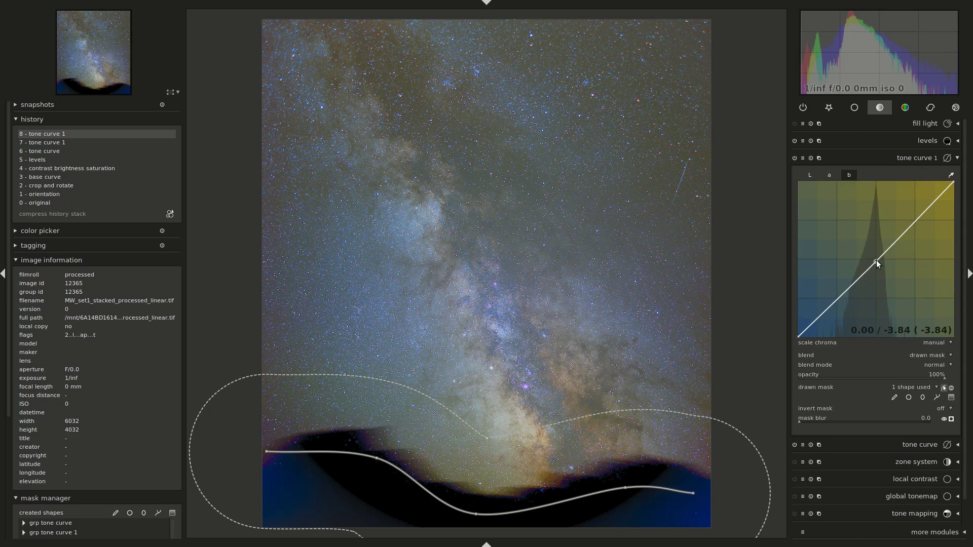
pyautogui.click(909, 159)
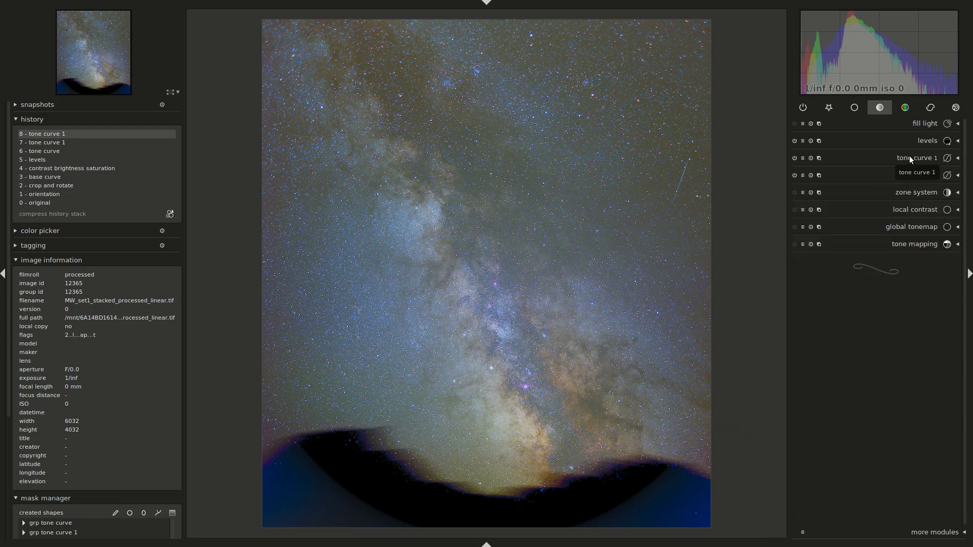
# Step: Create tone curve 2 with a drawn mask painted down the frame's left edge
pyautogui.click(819, 159)
pyautogui.click(834, 166)
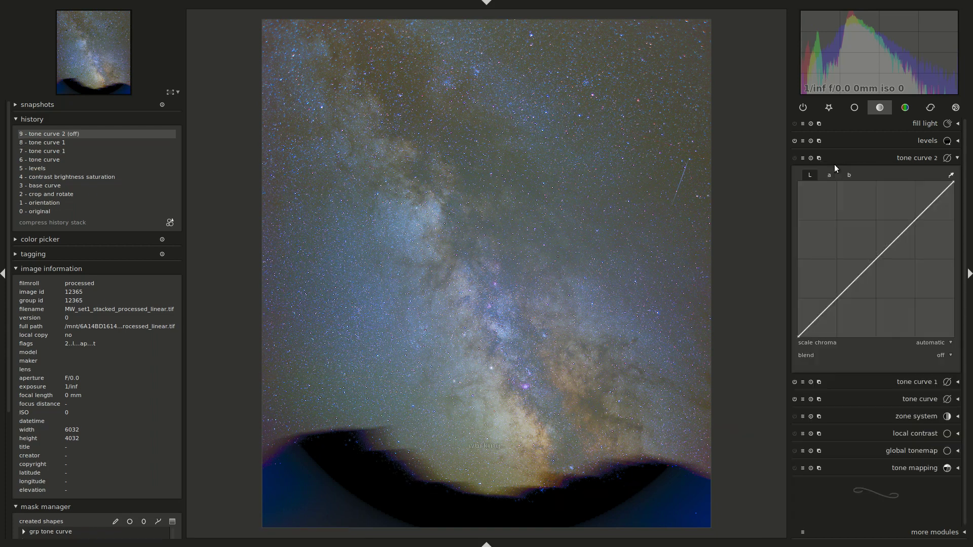
pyautogui.click(941, 354)
pyautogui.click(937, 373)
pyautogui.click(895, 398)
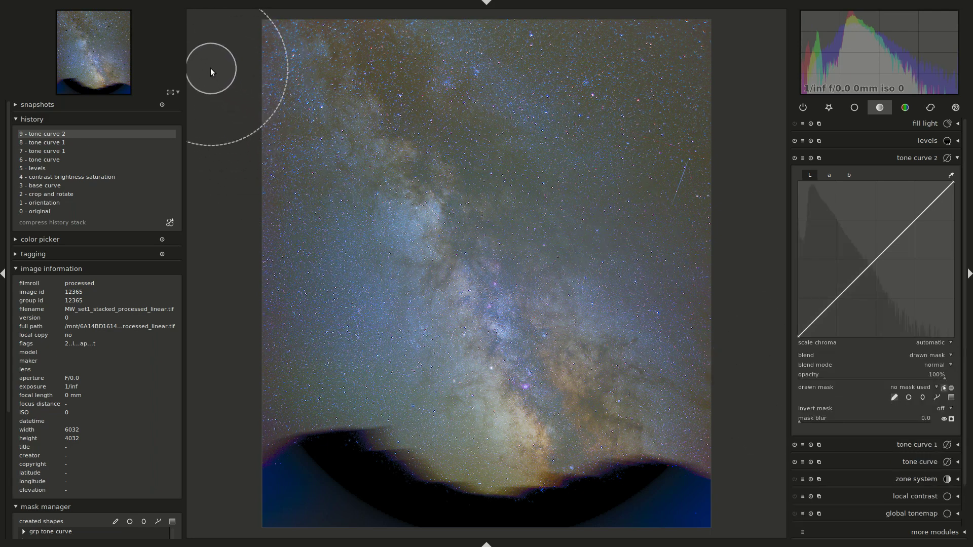
pyautogui.scroll(5, 211, 68)
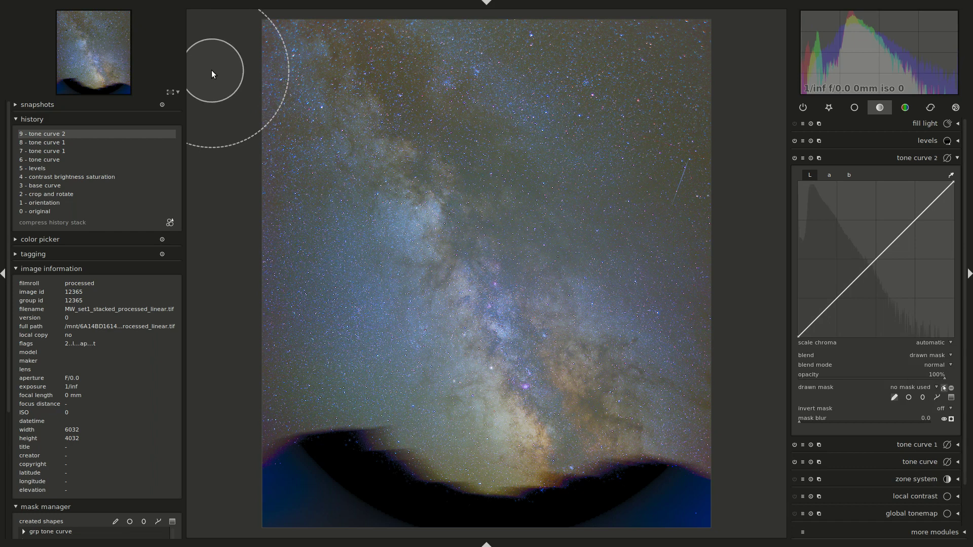
pyautogui.moveTo(222, 49); pyautogui.dragTo(223, 468)
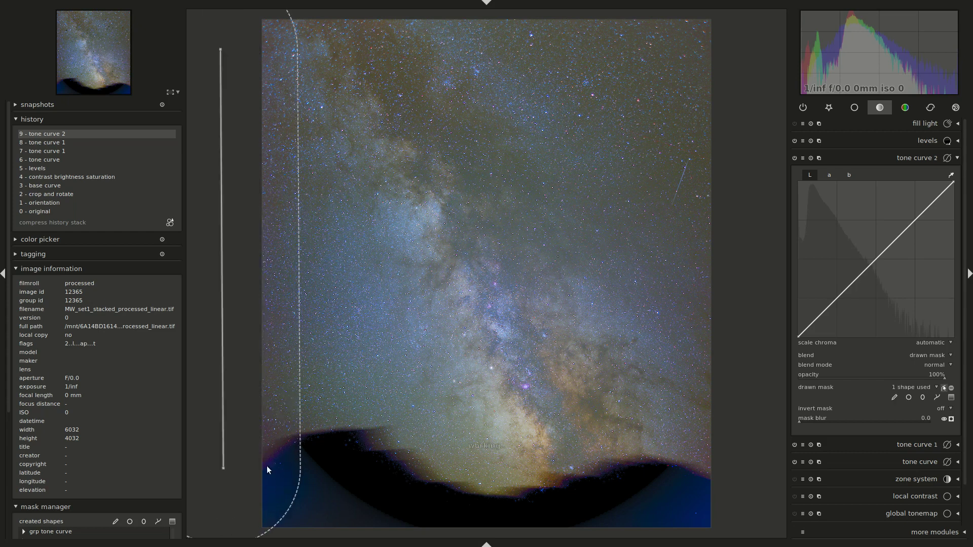
pyautogui.click(951, 419)
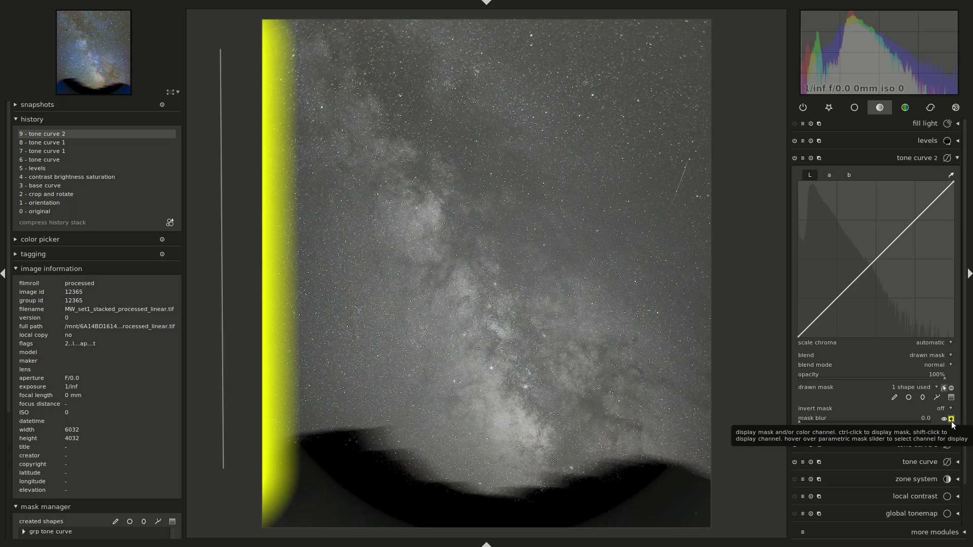
pyautogui.click(951, 419)
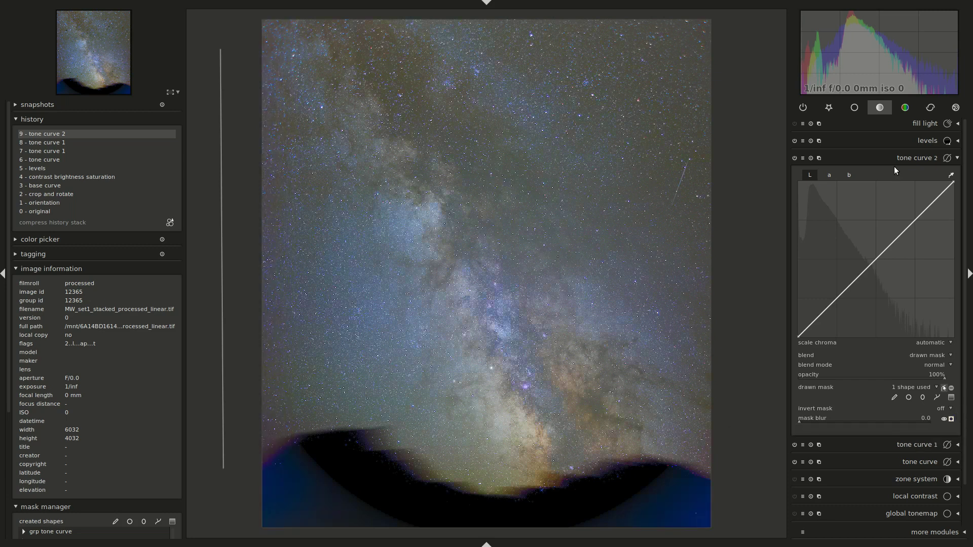
# Step: Lower the a-channel centre node toward green and set opacity to 66%
pyautogui.click(830, 174)
pyautogui.click(879, 257)
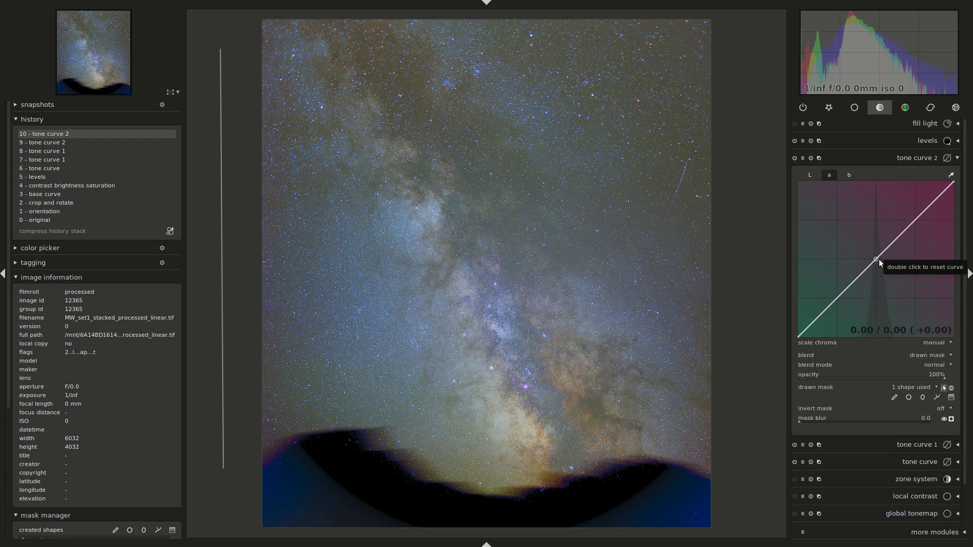
pyautogui.scroll(-3, 877, 260)
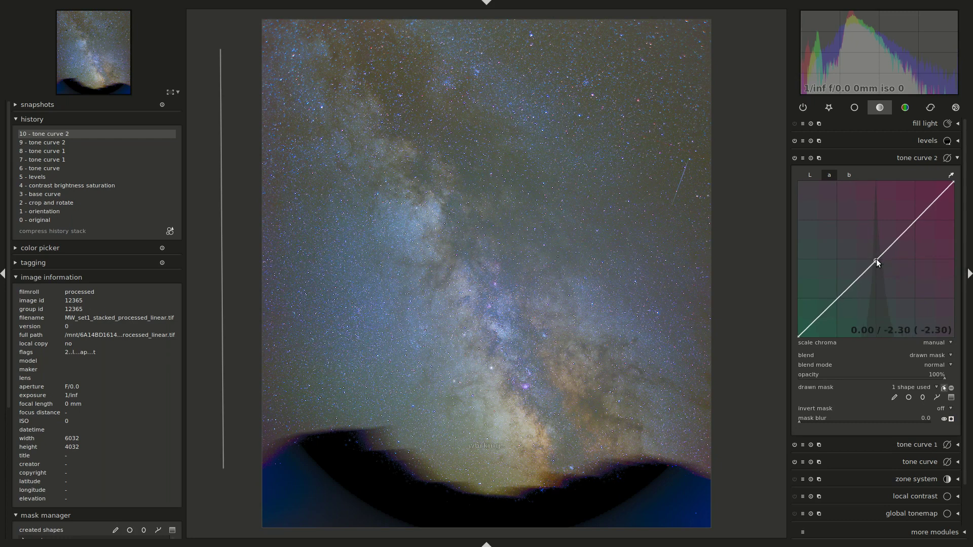
pyautogui.scroll(1, 877, 259)
pyautogui.click(895, 378)
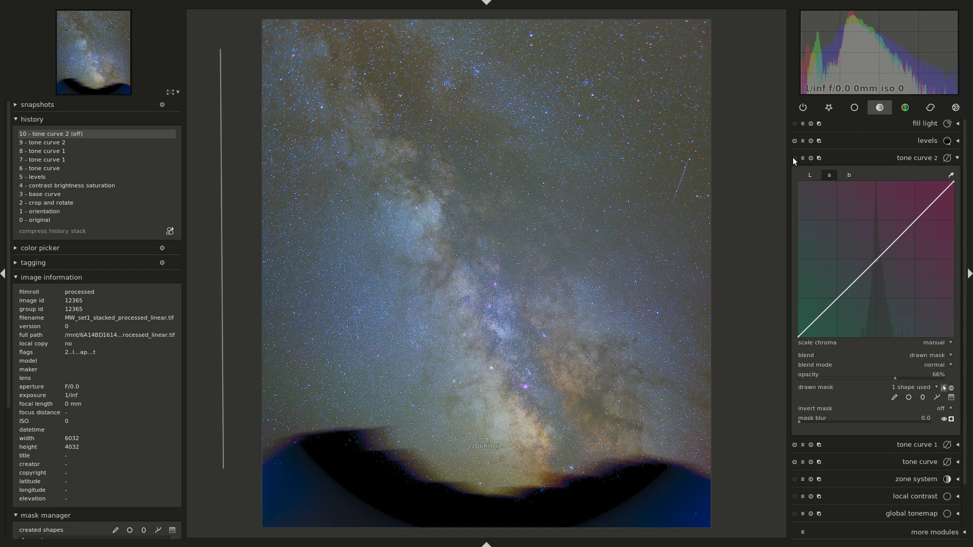
pyautogui.click(904, 158)
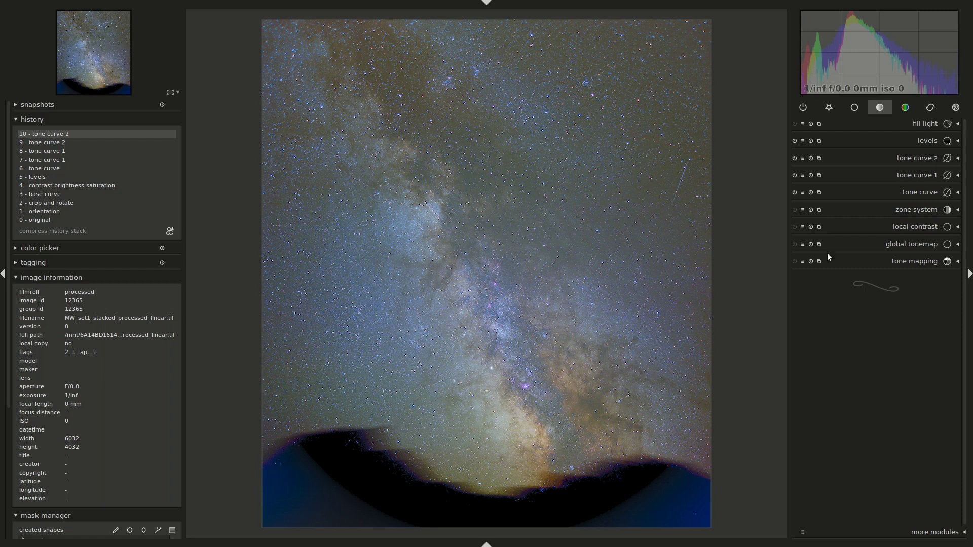
# Step: Create tone curve 3 and set its blending to a drawn circle mask
pyautogui.click(820, 158)
pyautogui.click(831, 169)
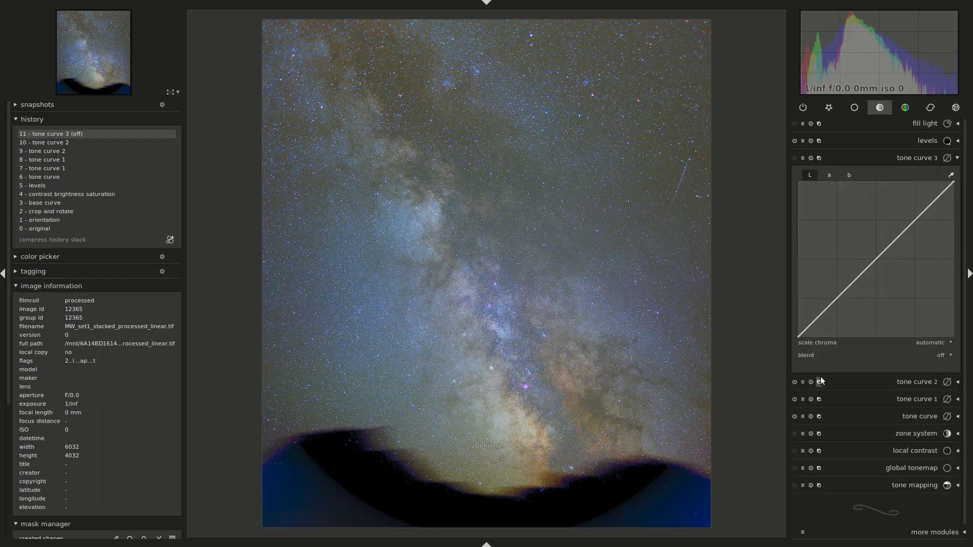
pyautogui.click(944, 357)
pyautogui.click(928, 374)
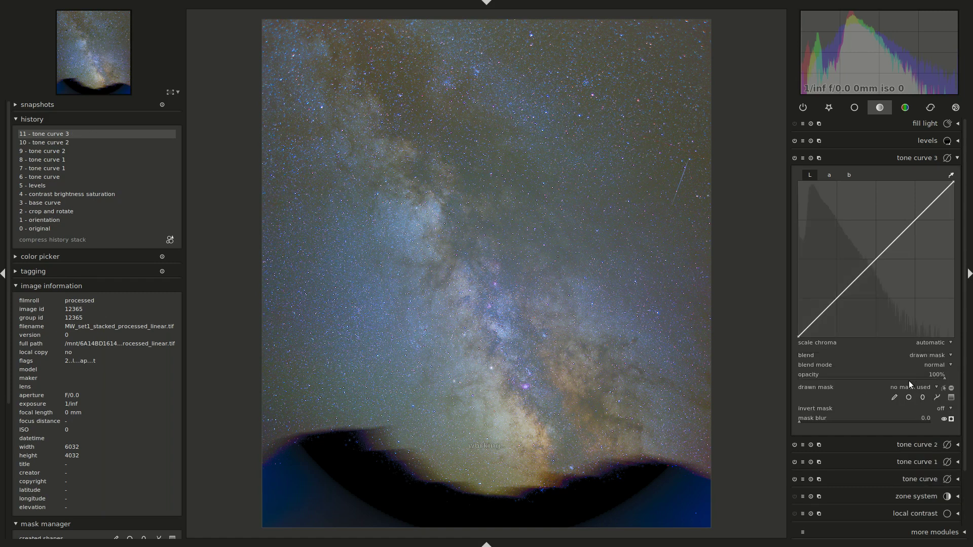
pyautogui.click(909, 397)
pyautogui.scroll(-5, 345, 430)
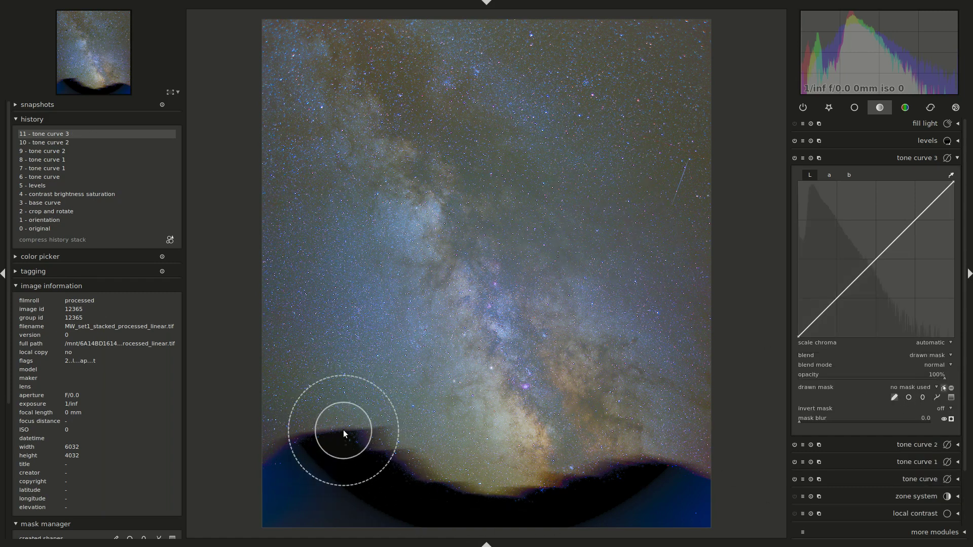
# Step: Place a fully blurred circle on the left horizon and raise the a channel by 1.02
pyautogui.moveTo(319, 403); pyautogui.dragTo(379, 412)
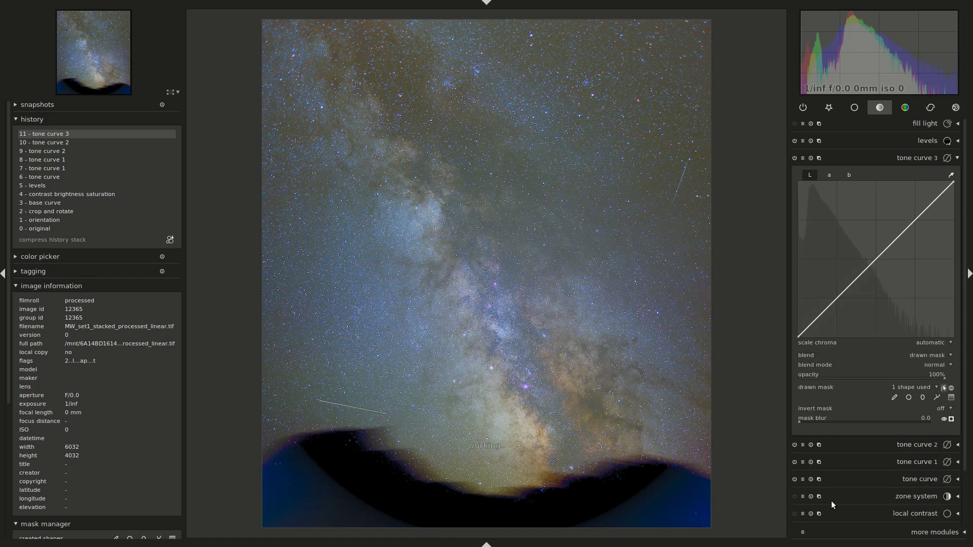
pyautogui.moveTo(893, 420); pyautogui.dragTo(931, 421)
pyautogui.click(951, 420)
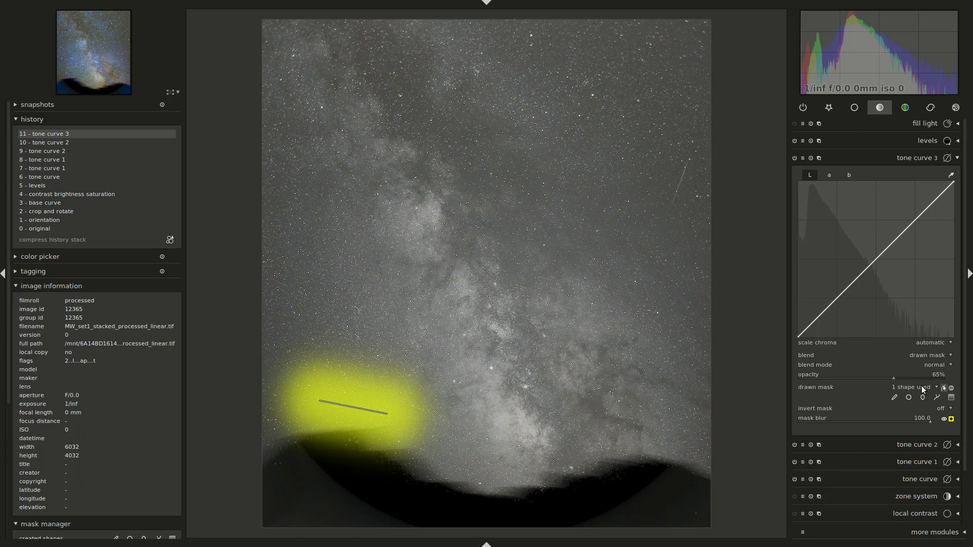
pyautogui.click(951, 419)
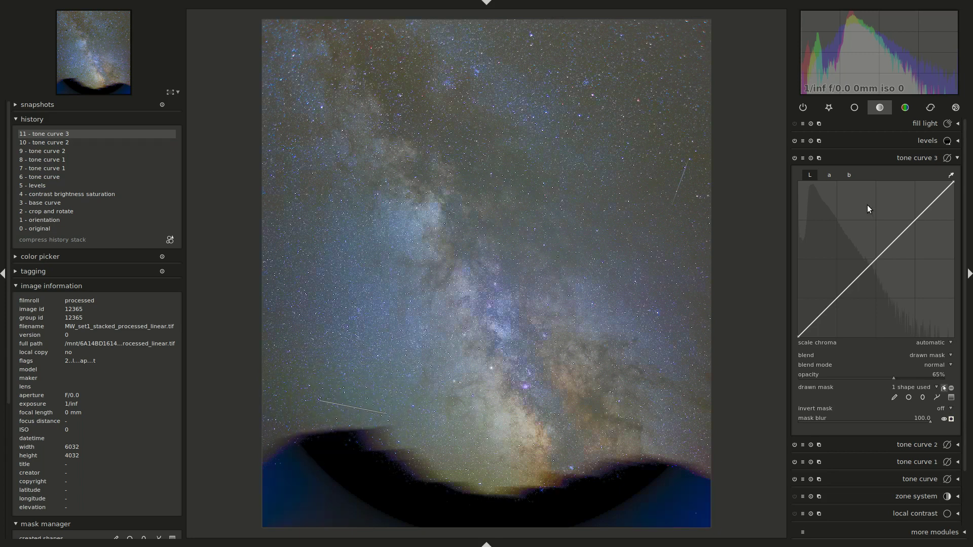
pyautogui.click(828, 175)
pyautogui.click(876, 260)
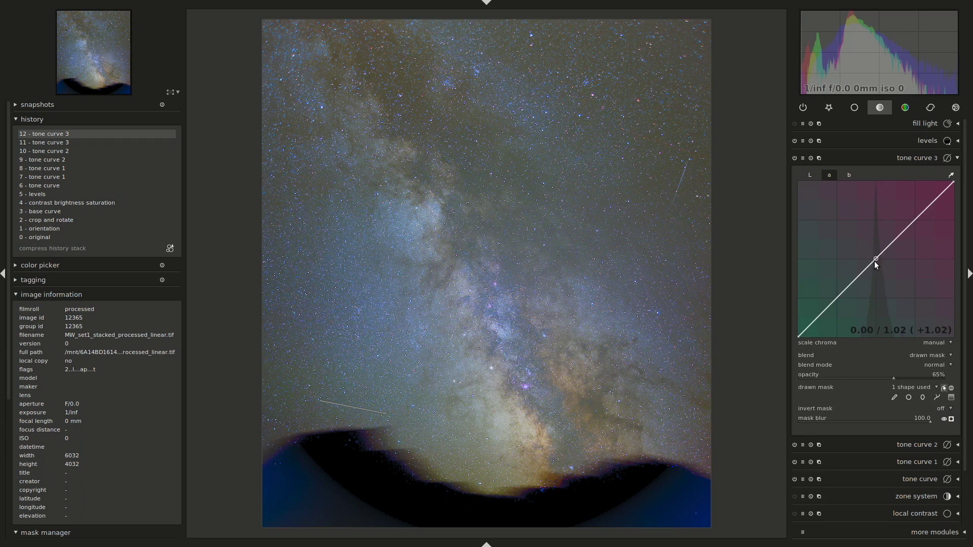
# Step: Create tone curve 4 with a drawn mask painted over the central horizon glow
pyautogui.click(819, 158)
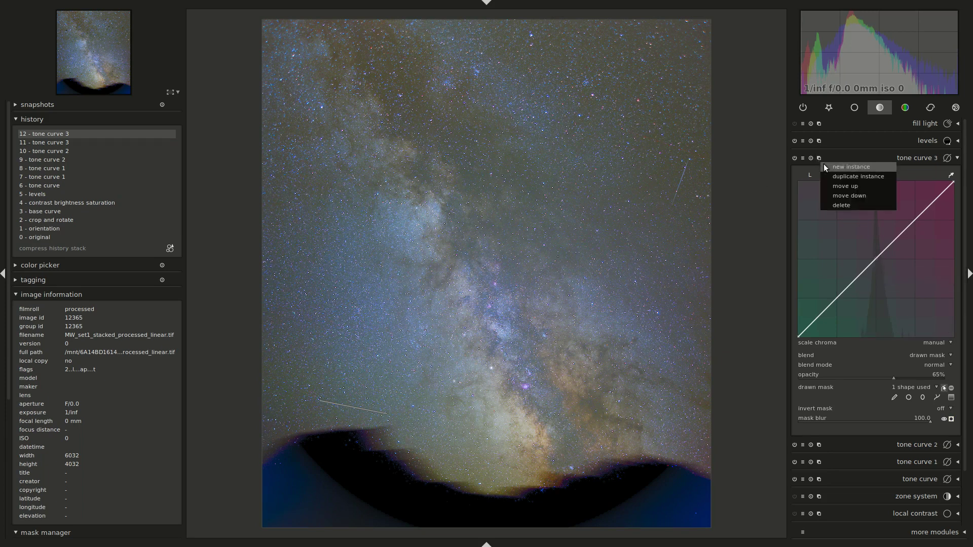
pyautogui.click(824, 167)
pyautogui.click(938, 355)
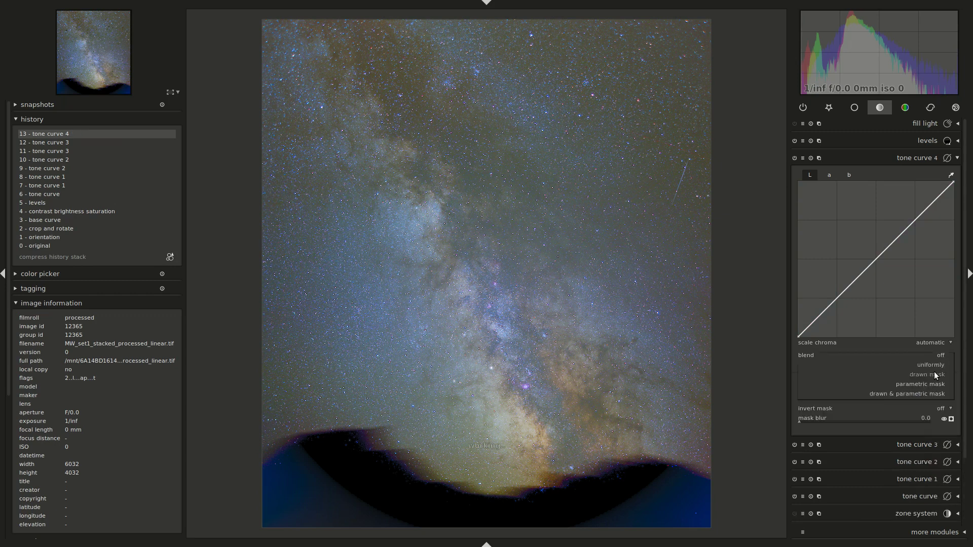
pyautogui.click(935, 374)
pyautogui.click(909, 397)
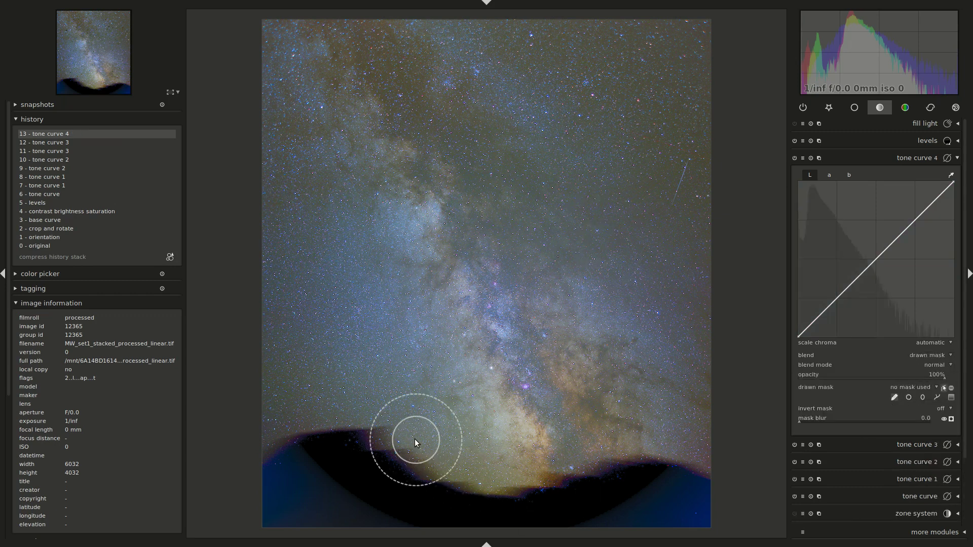
pyautogui.moveTo(412, 426); pyautogui.dragTo(504, 477)
# Step: Lower the b-channel centre node of tone curve 4
pyautogui.click(848, 175)
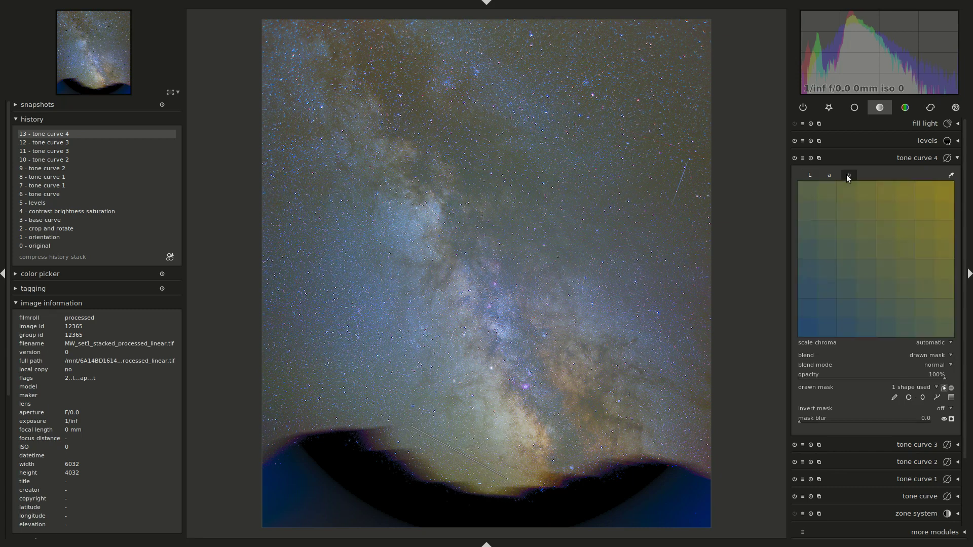
pyautogui.click(878, 260)
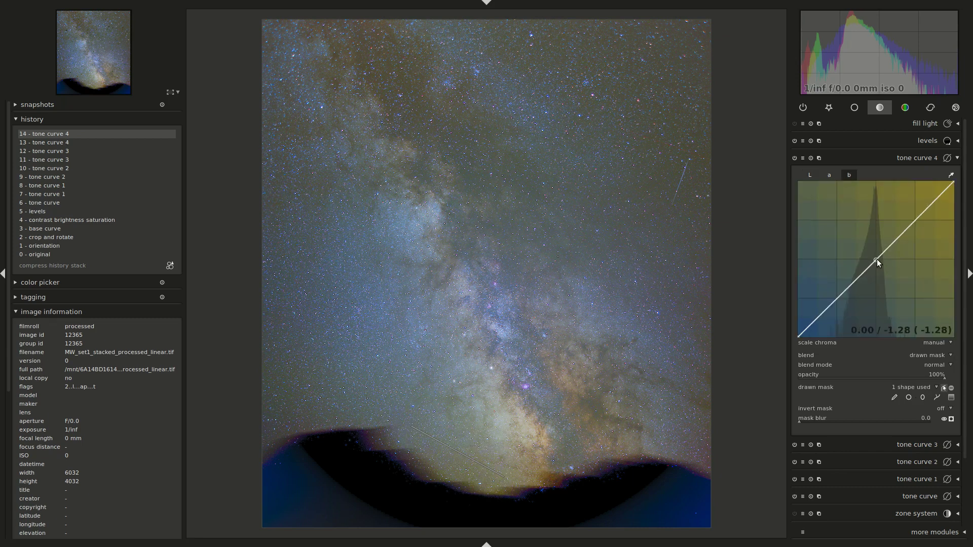
pyautogui.scroll(-1, 877, 260)
pyautogui.scroll(-1, 877, 259)
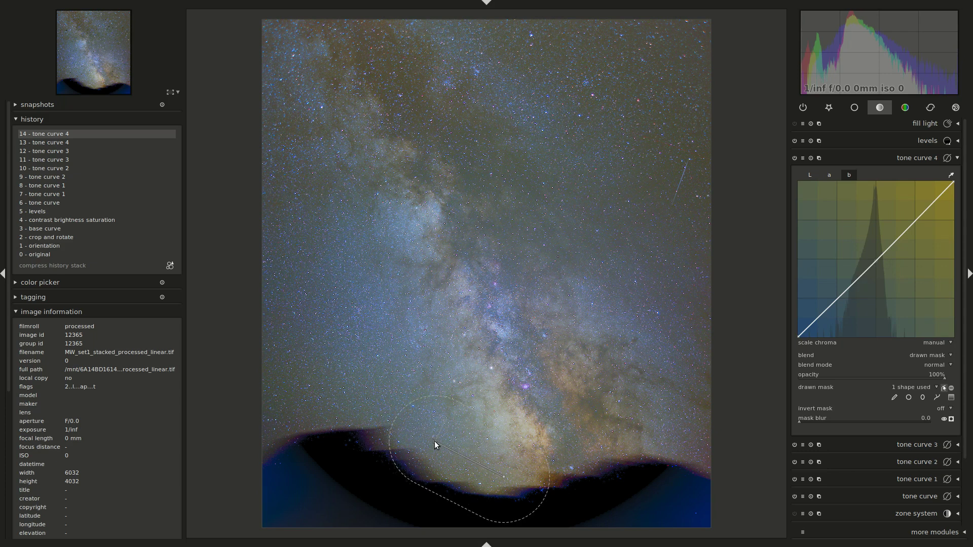
# Step: Reshape the mask stroke, soften its edge to 66, and blend at 79% opacity
pyautogui.moveTo(430, 439); pyautogui.dragTo(424, 433)
pyautogui.click(869, 424)
pyautogui.moveTo(869, 425); pyautogui.dragTo(886, 424)
pyautogui.click(952, 420)
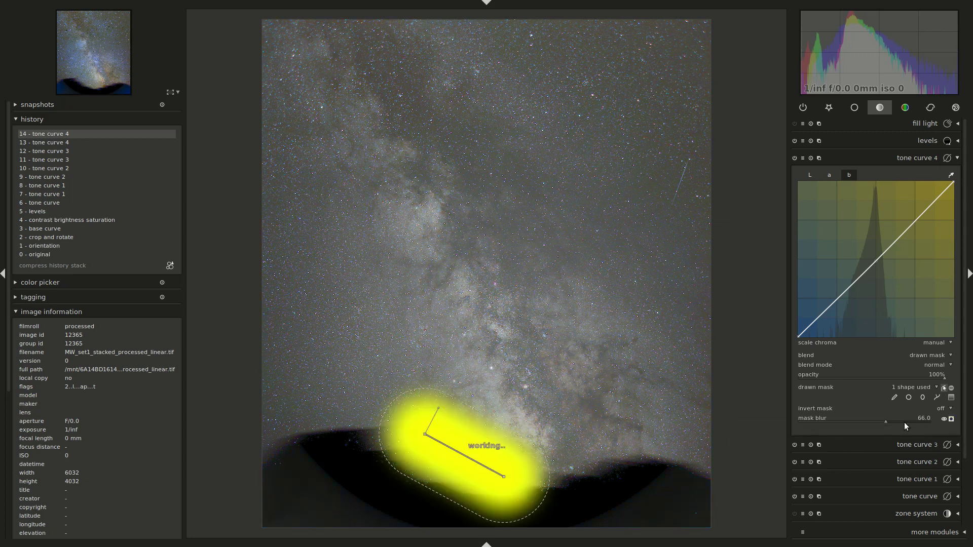
pyautogui.scroll(5, 943, 420)
pyautogui.click(951, 419)
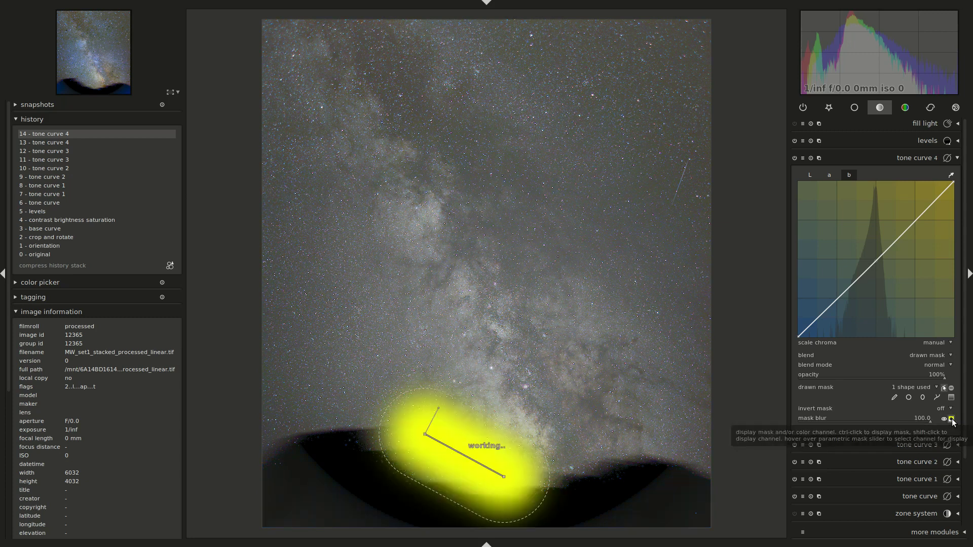
pyautogui.click(952, 420)
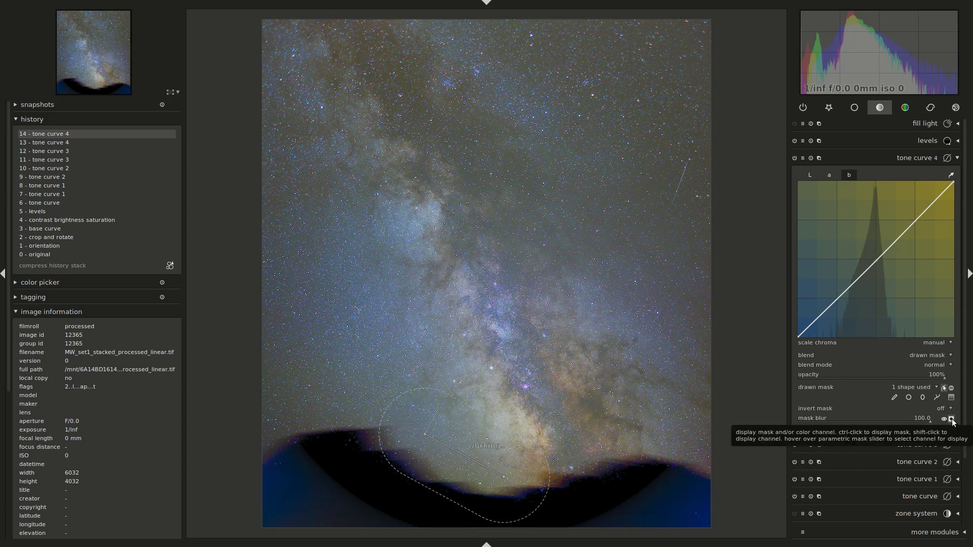
pyautogui.click(914, 378)
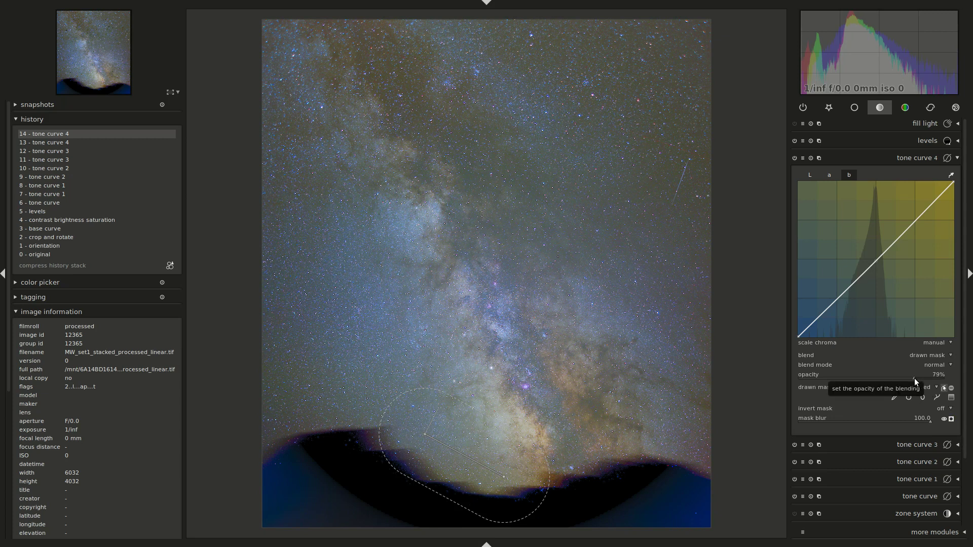
pyautogui.click(931, 159)
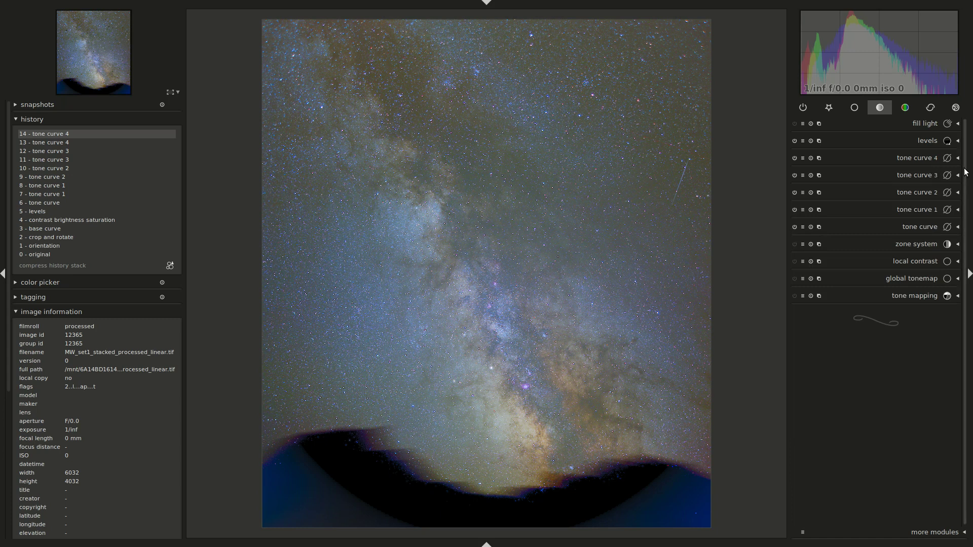
# Step: Compress the history to ten steps, compare the levels step, then return to tone curve 4
pyautogui.click(106, 268)
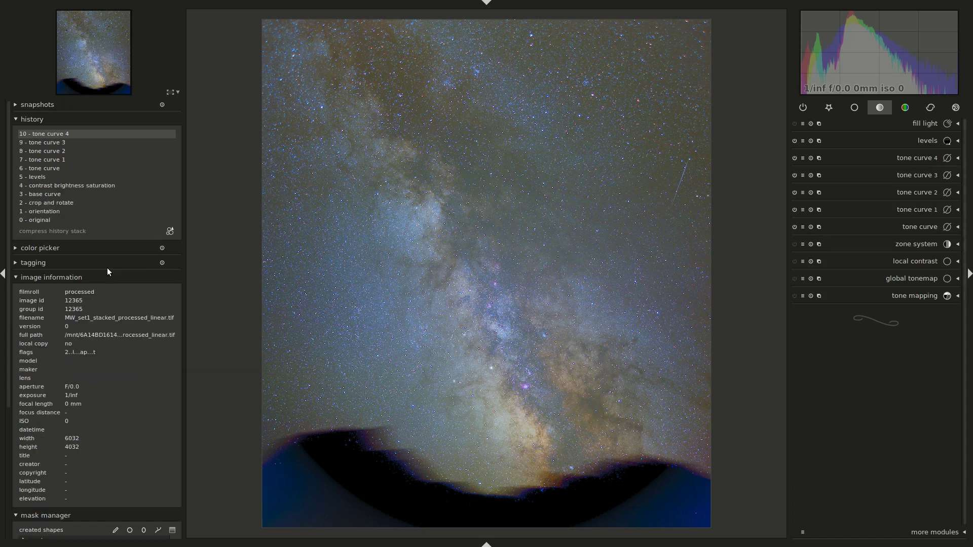
pyautogui.click(43, 176)
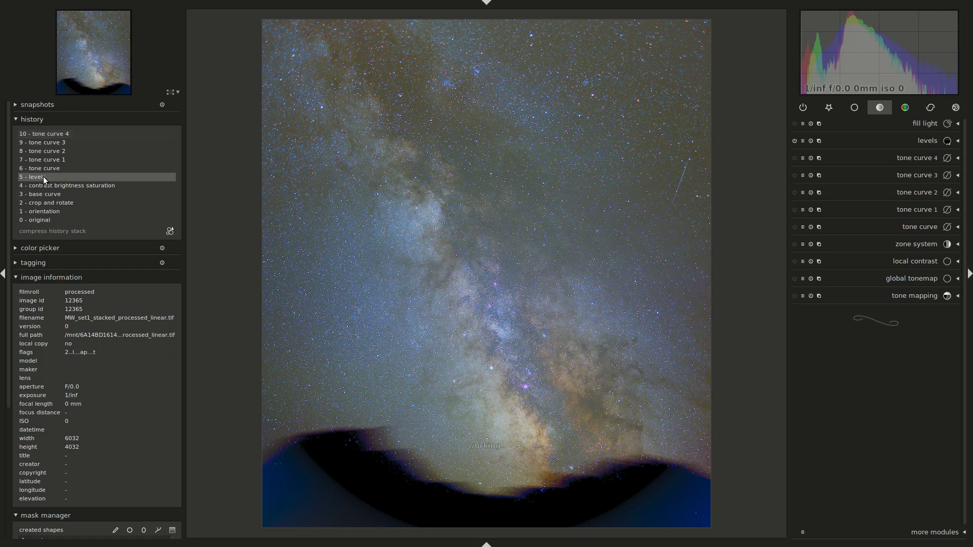
pyautogui.click(51, 134)
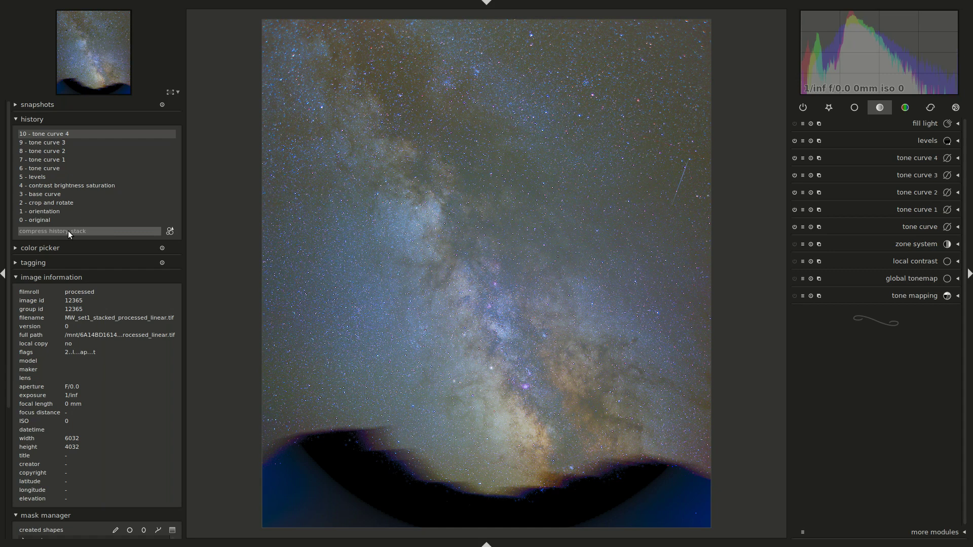
# Step: Switch off the contrast brightness saturation and levels modules
pyautogui.click(864, 112)
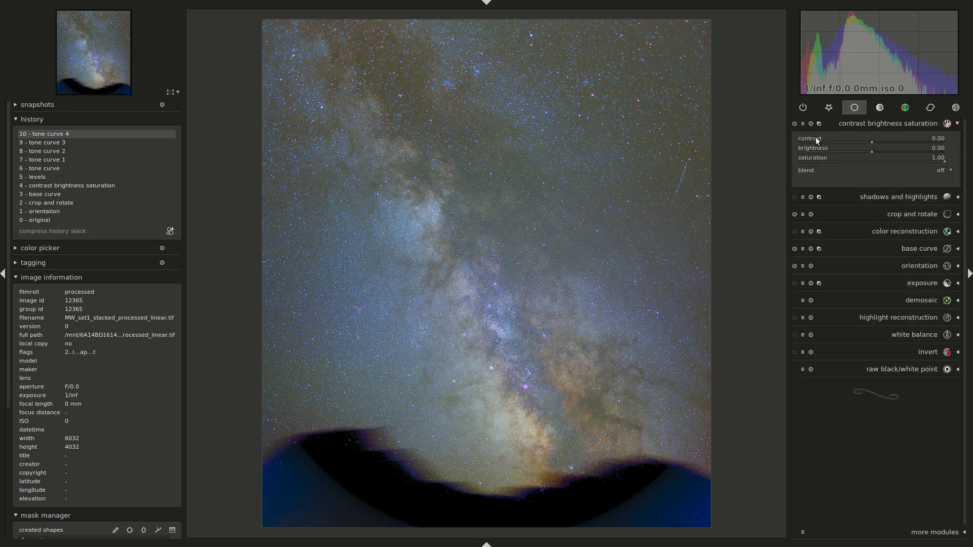
pyautogui.click(794, 125)
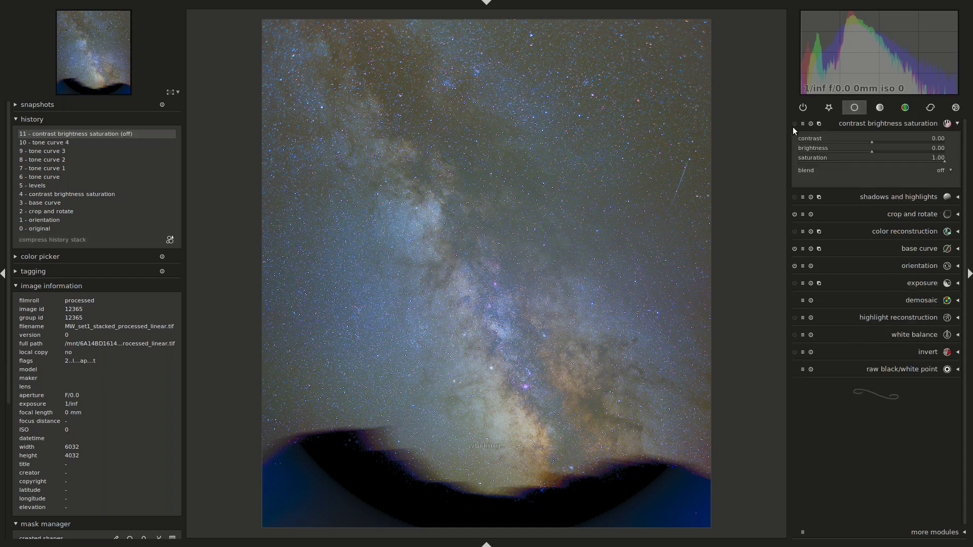
pyautogui.click(878, 107)
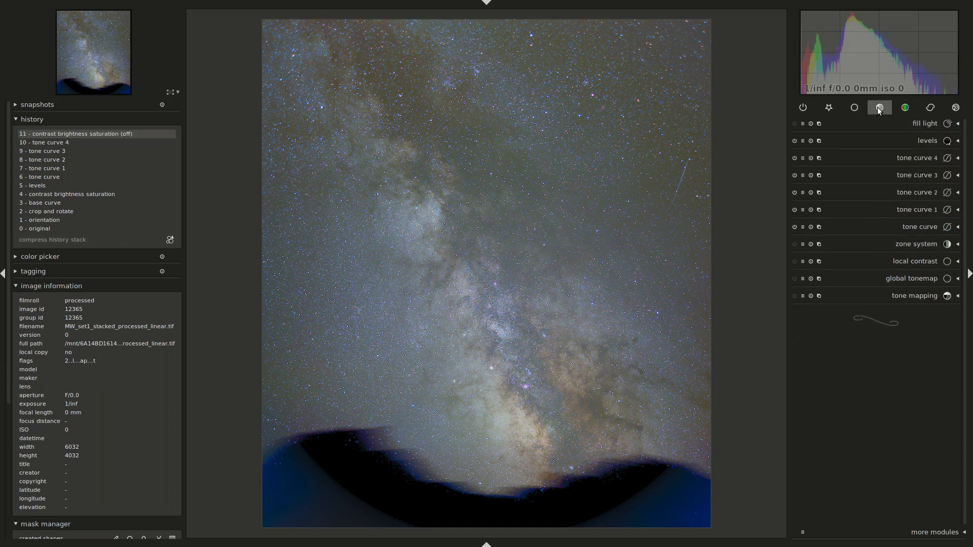
pyautogui.click(793, 142)
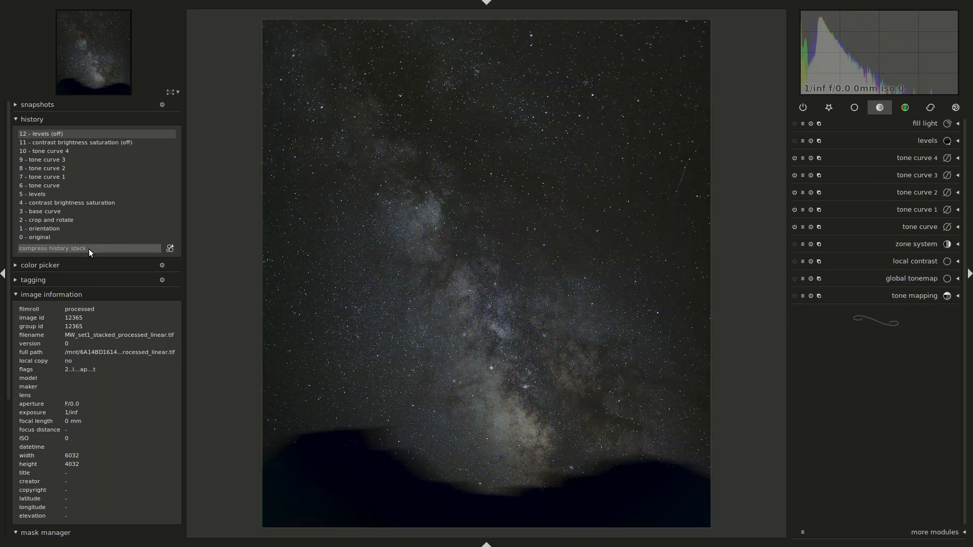
# Step: Compress the history and truncate it at step 8, tone curve 4
pyautogui.click(90, 249)
pyautogui.click(63, 152)
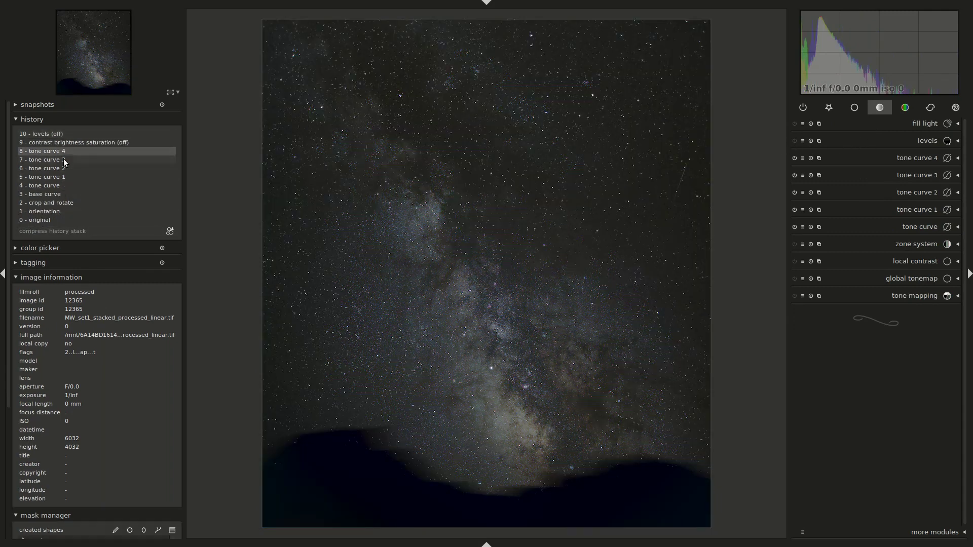
pyautogui.click(71, 232)
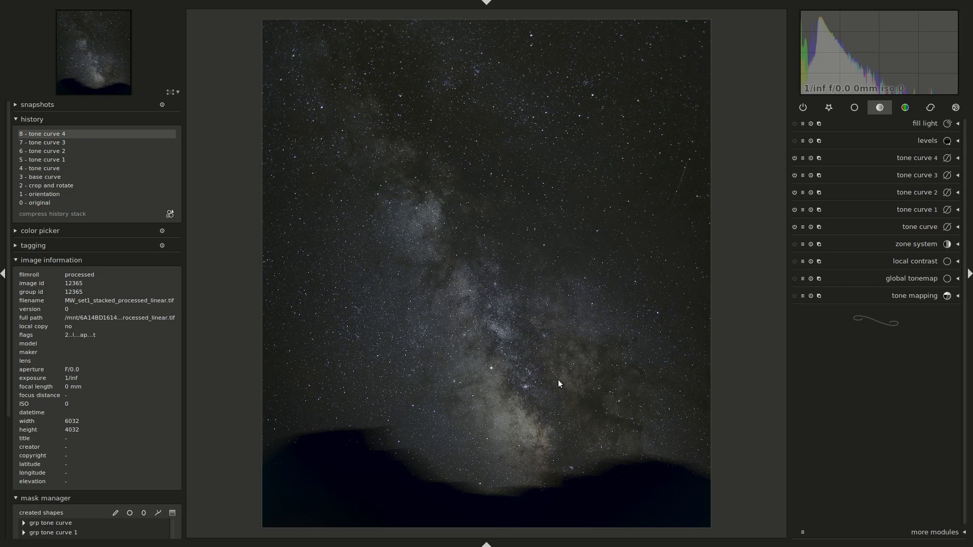
# Step: Inspect the stars and Milky Way core at 200%, ending on the right-middle star field
pyautogui.middleClick(704, 241)
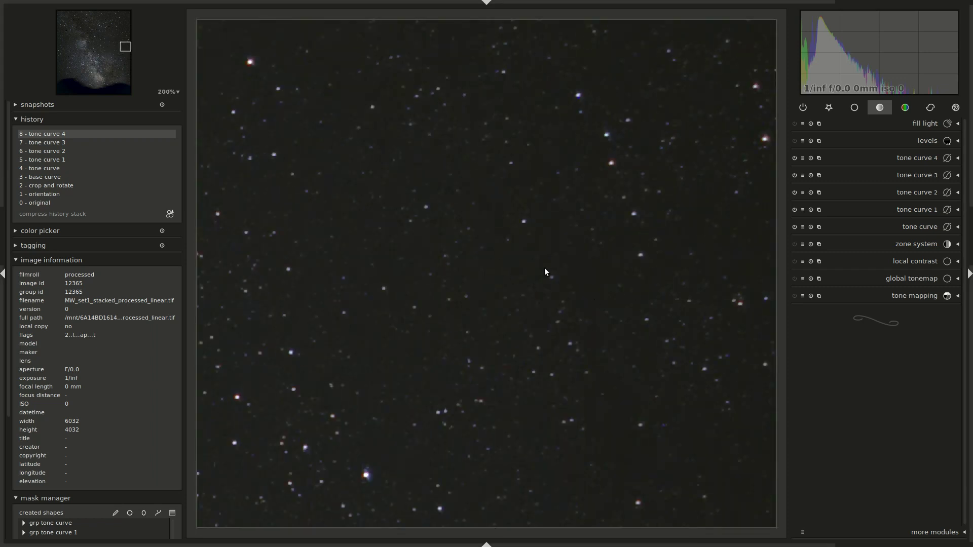
pyautogui.middleClick(533, 262)
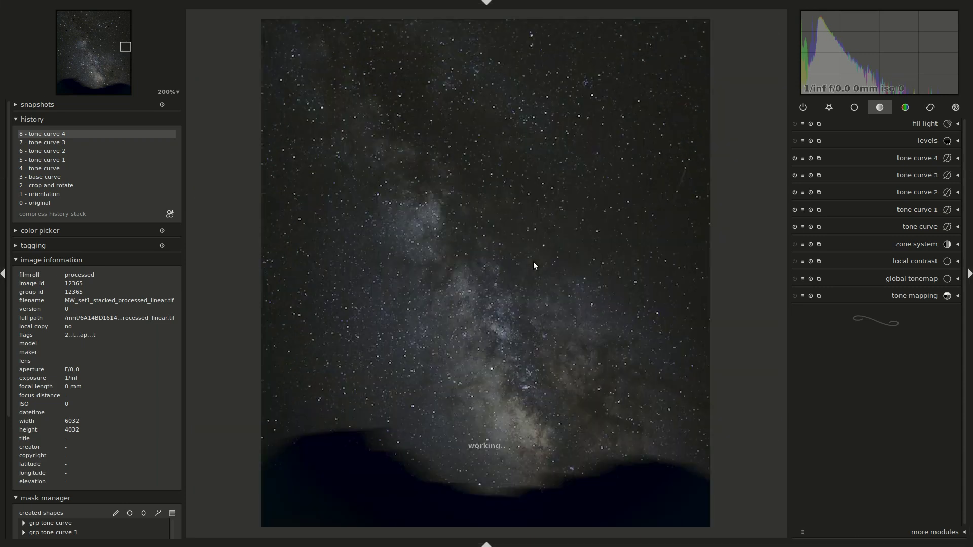
pyautogui.middleClick(525, 386)
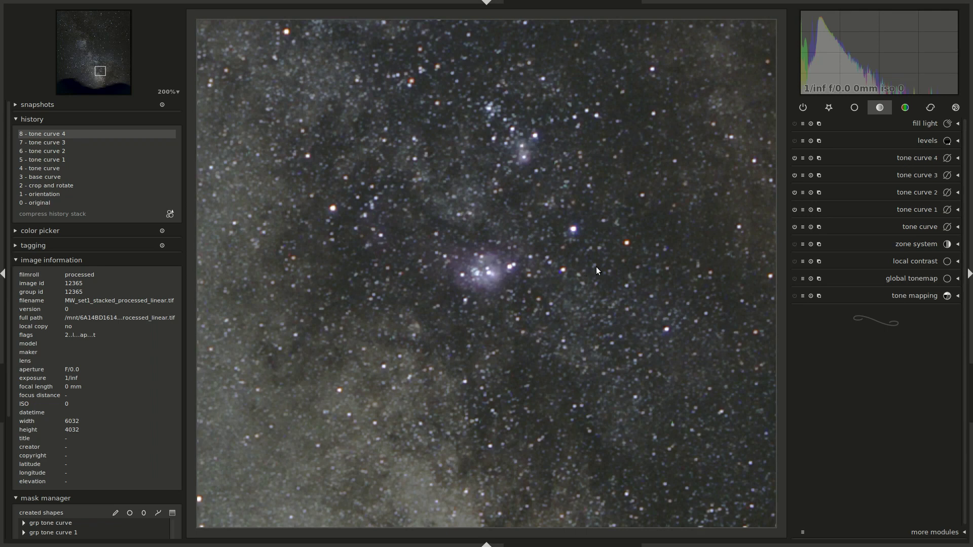
pyautogui.middleClick(615, 267)
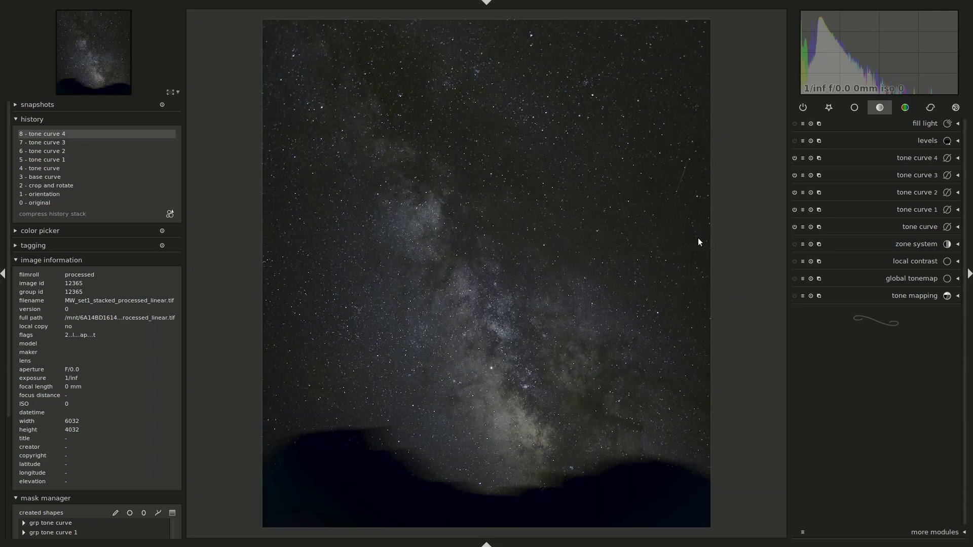
pyautogui.middleClick(681, 238)
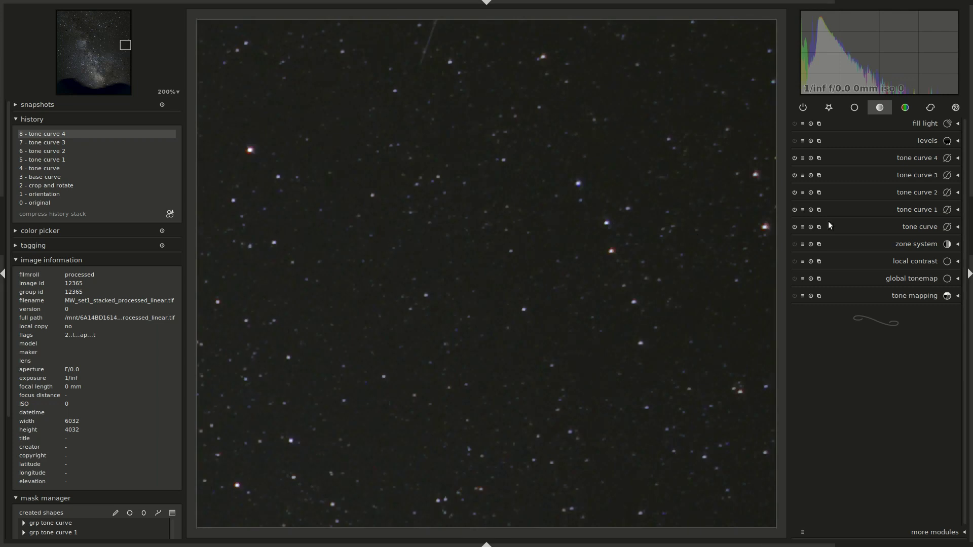
# Step: Enable profiled denoise from the correction group in wavelets mode
pyautogui.click(937, 110)
pyautogui.click(904, 346)
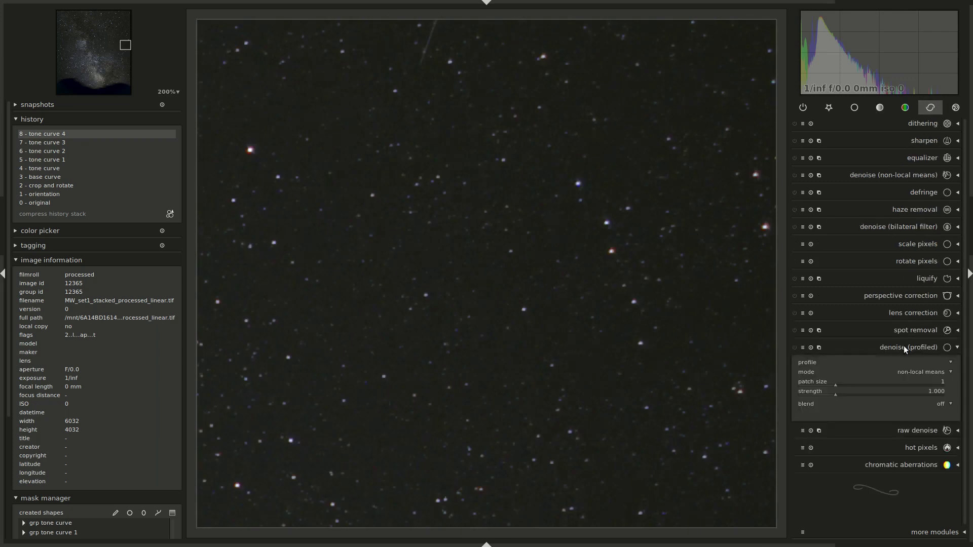
pyautogui.click(921, 372)
pyautogui.click(925, 381)
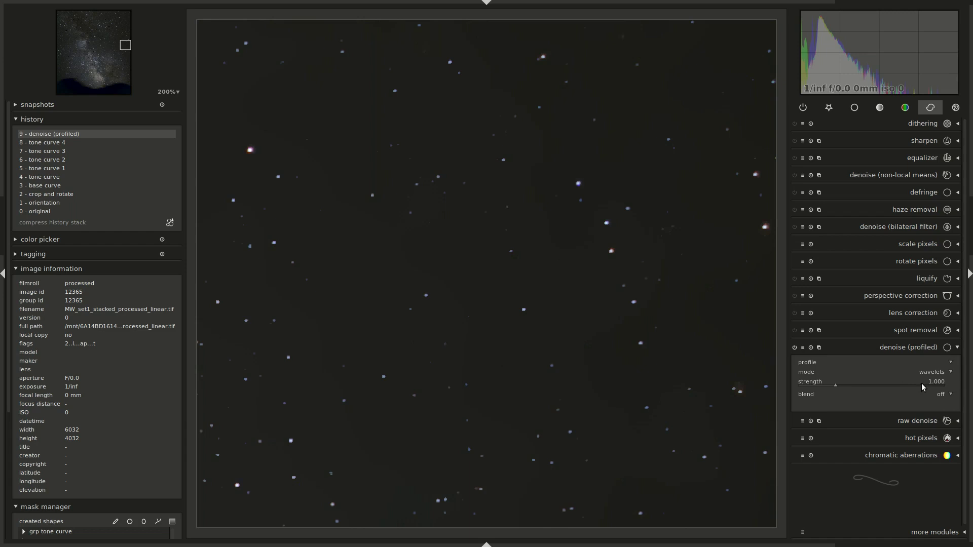
# Step: Limit the denoise with a parametric mask to the darkest input tones (0–15)
pyautogui.click(937, 396)
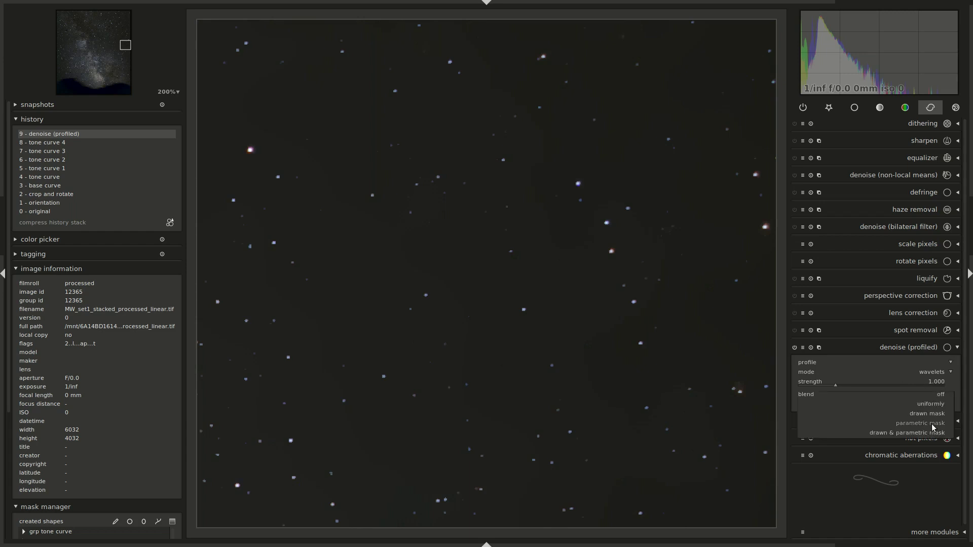
pyautogui.click(933, 424)
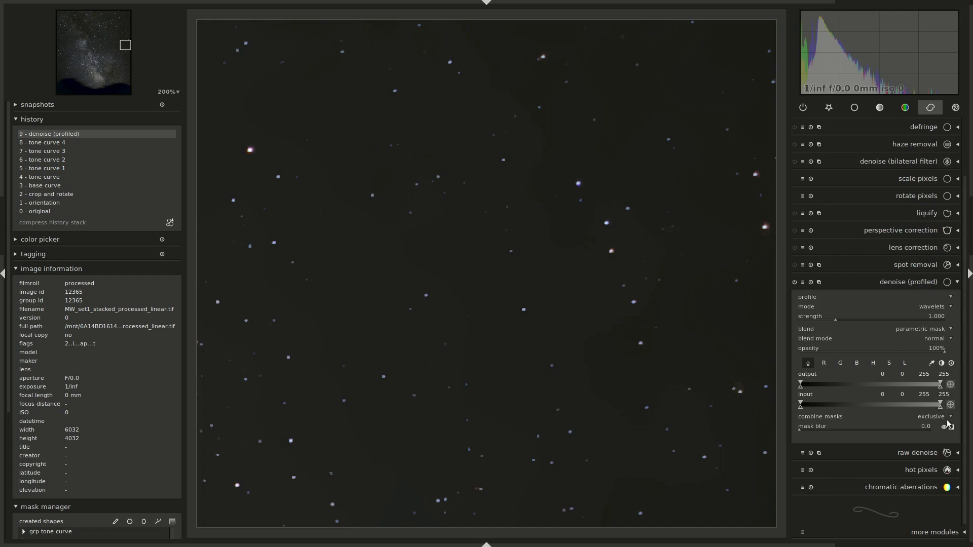
pyautogui.moveTo(940, 405); pyautogui.dragTo(800, 409)
pyautogui.moveTo(923, 411); pyautogui.dragTo(809, 410)
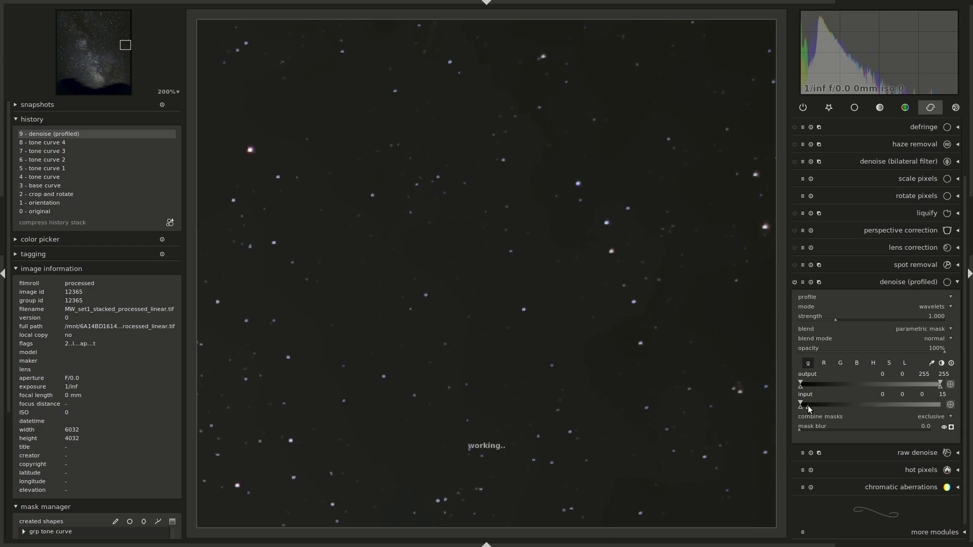
pyautogui.middleClick(676, 381)
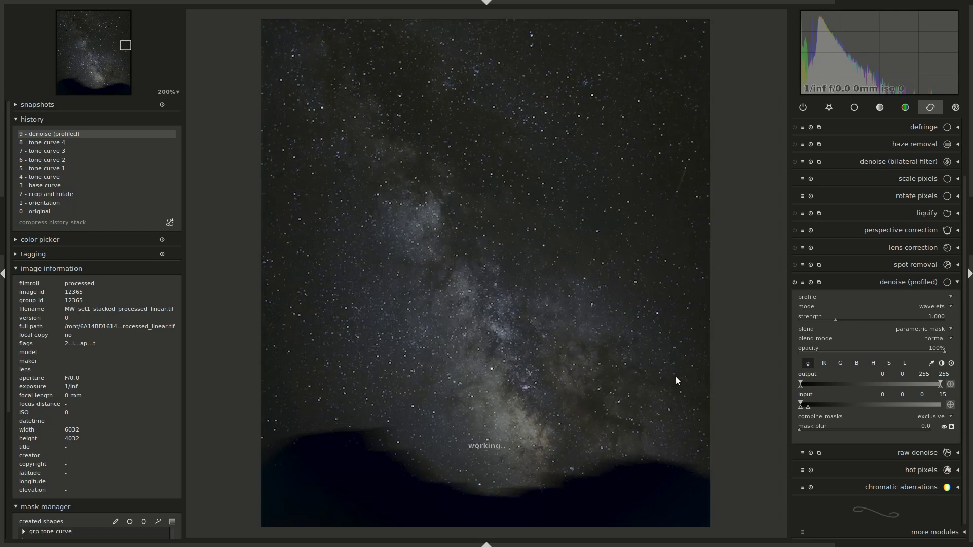
pyautogui.click(952, 427)
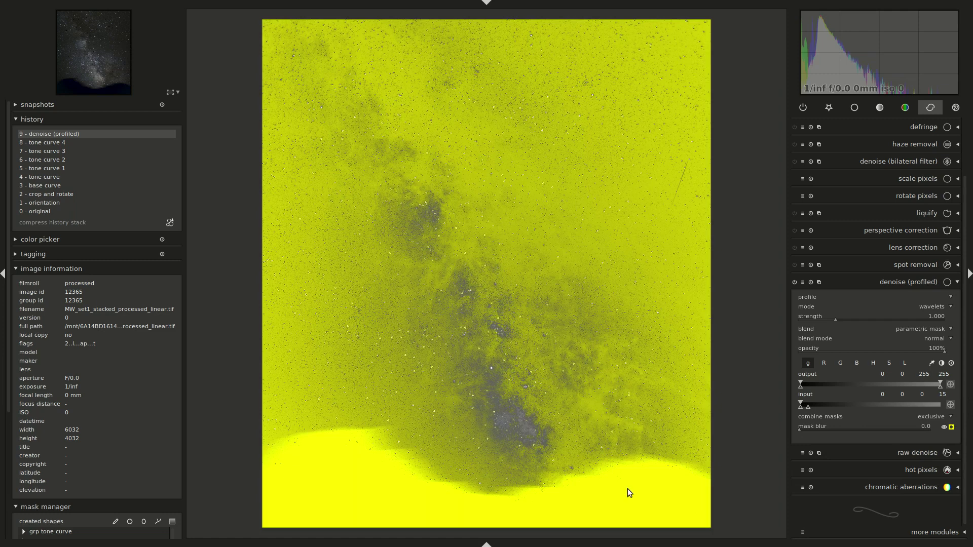
pyautogui.middleClick(701, 221)
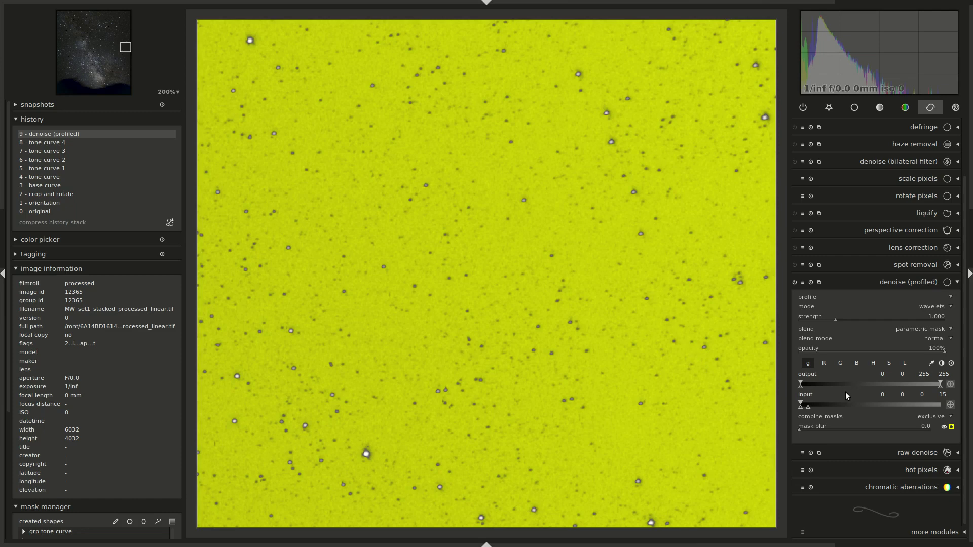
pyautogui.click(951, 427)
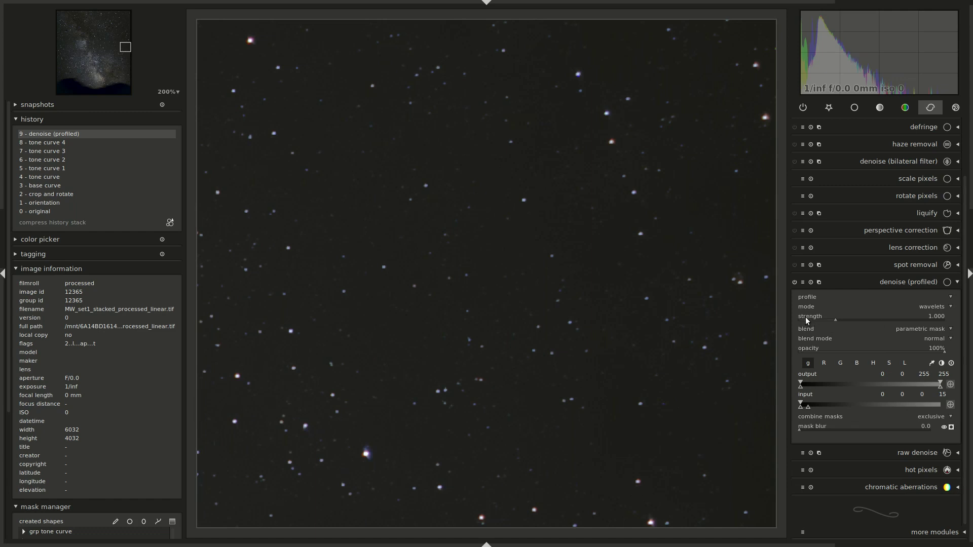
# Step: Lower denoise strength to 0.085 and compare it on and off in the zoomed view
pyautogui.moveTo(804, 317); pyautogui.dragTo(802, 317)
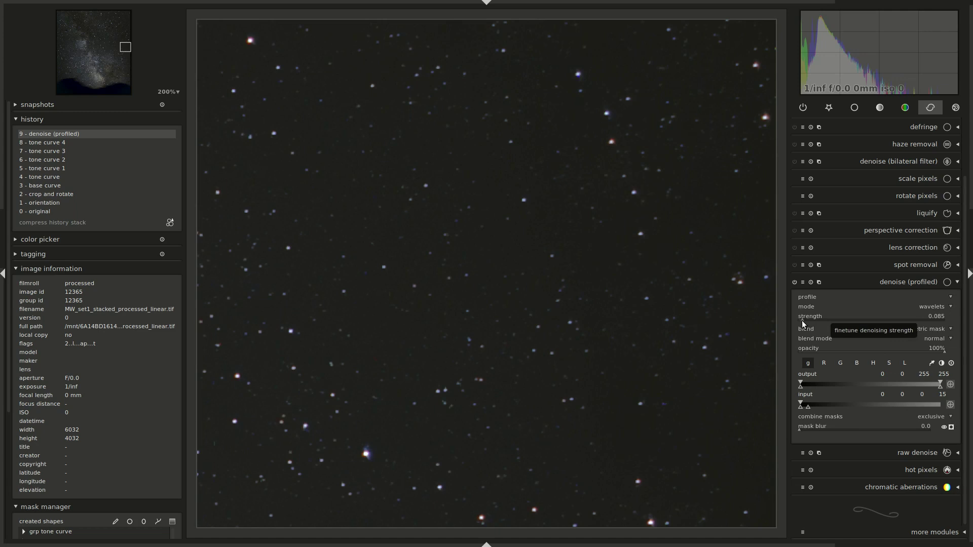
pyautogui.click(795, 281)
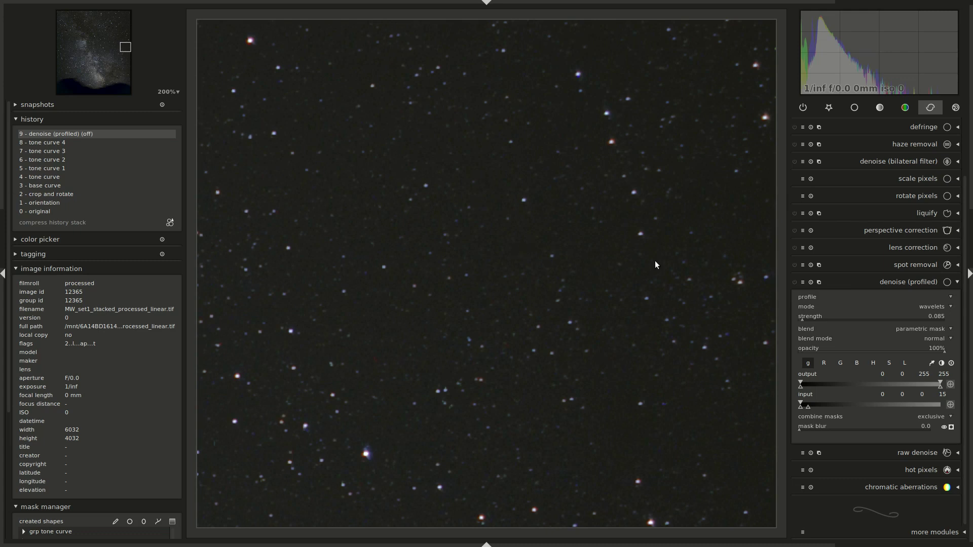
pyautogui.click(795, 282)
pyautogui.moveTo(413, 208); pyautogui.dragTo(408, 350)
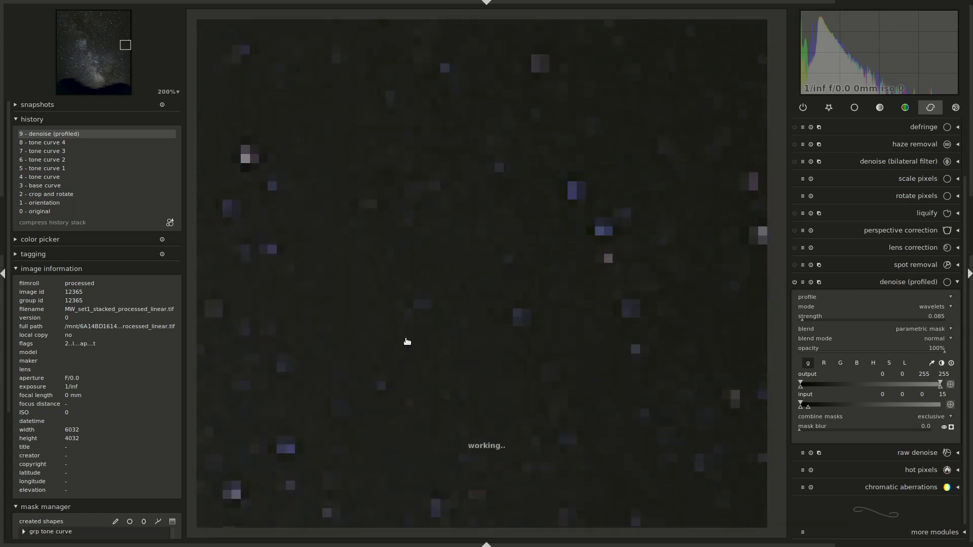
pyautogui.middleClick(750, 278)
# Step: Compare denoise on and off over the nebula at 200%, then collapse it and fit the photo
pyautogui.middleClick(527, 388)
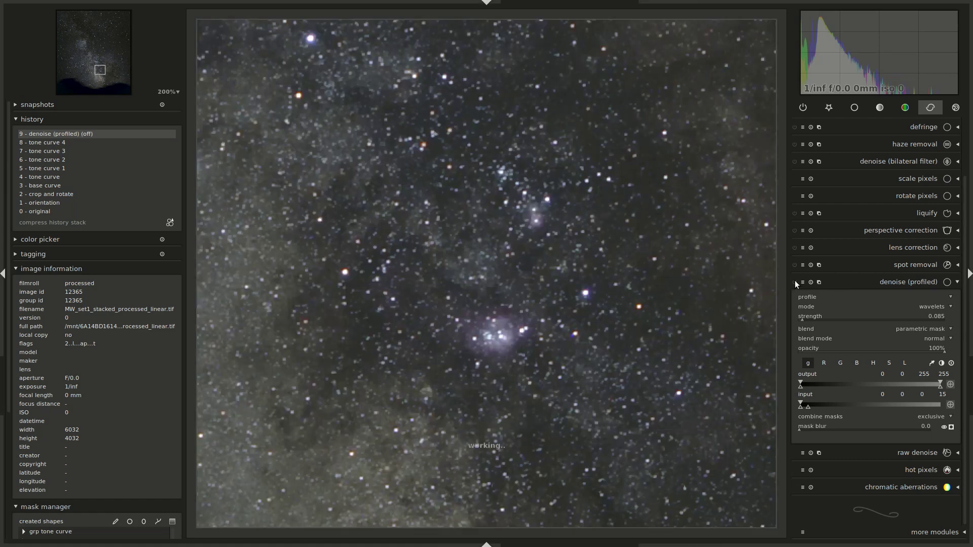
pyautogui.click(796, 280)
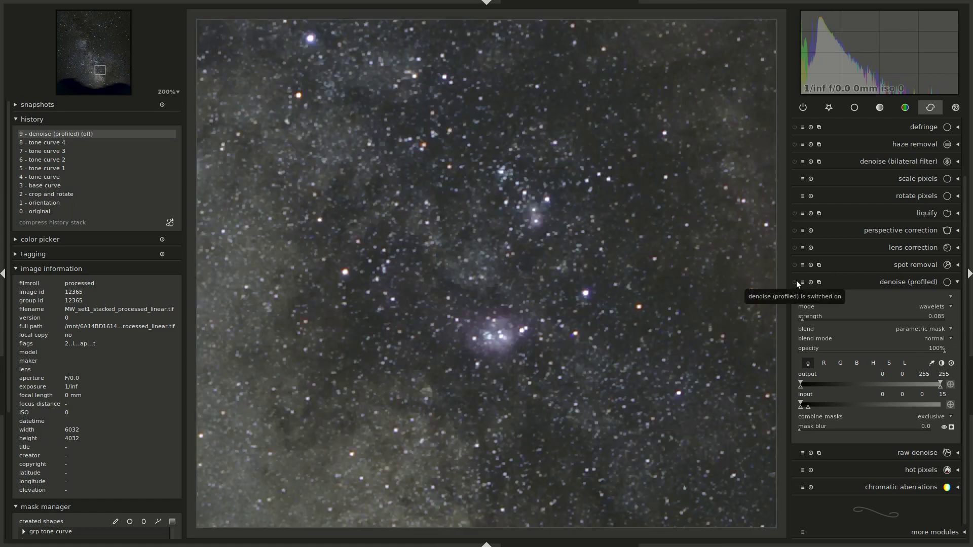
pyautogui.click(795, 281)
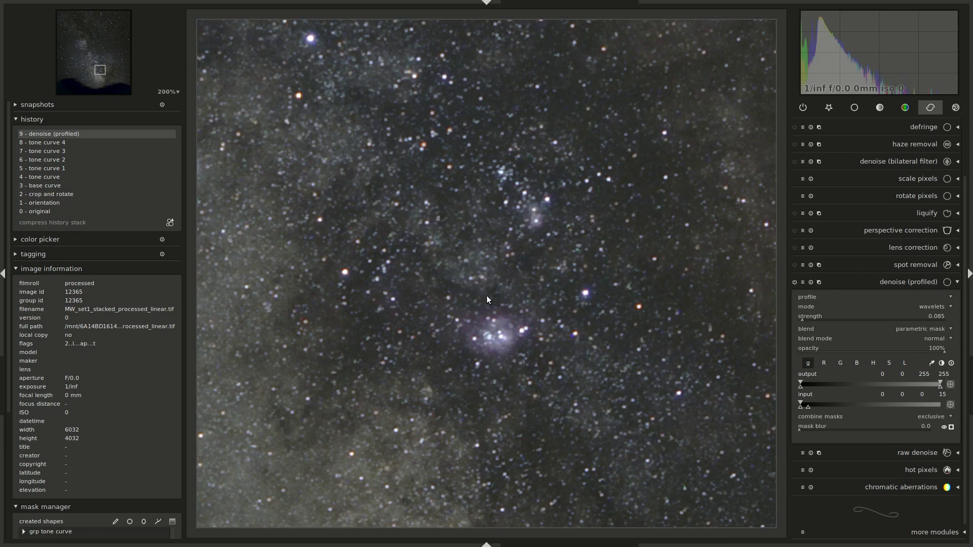
pyautogui.click(794, 282)
pyautogui.click(795, 281)
pyautogui.click(902, 282)
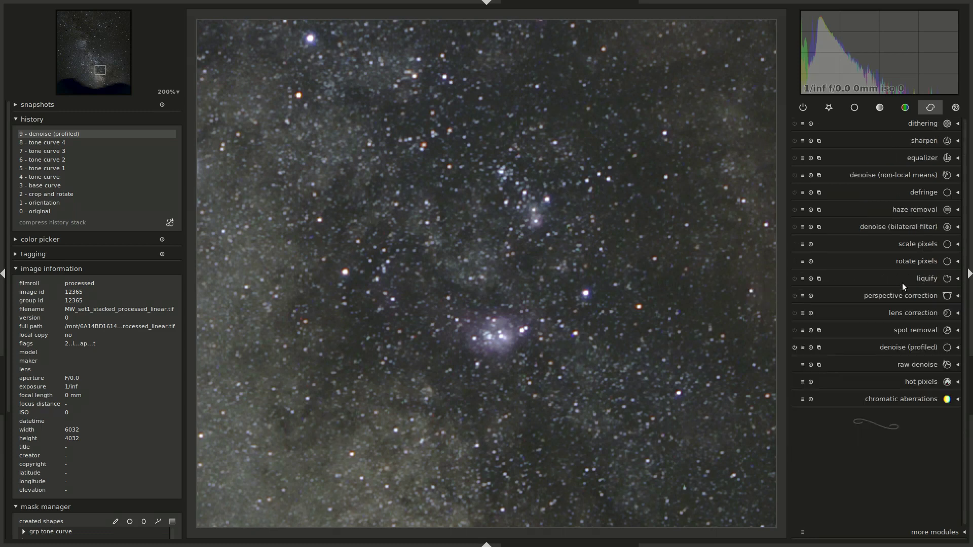
pyautogui.middleClick(649, 300)
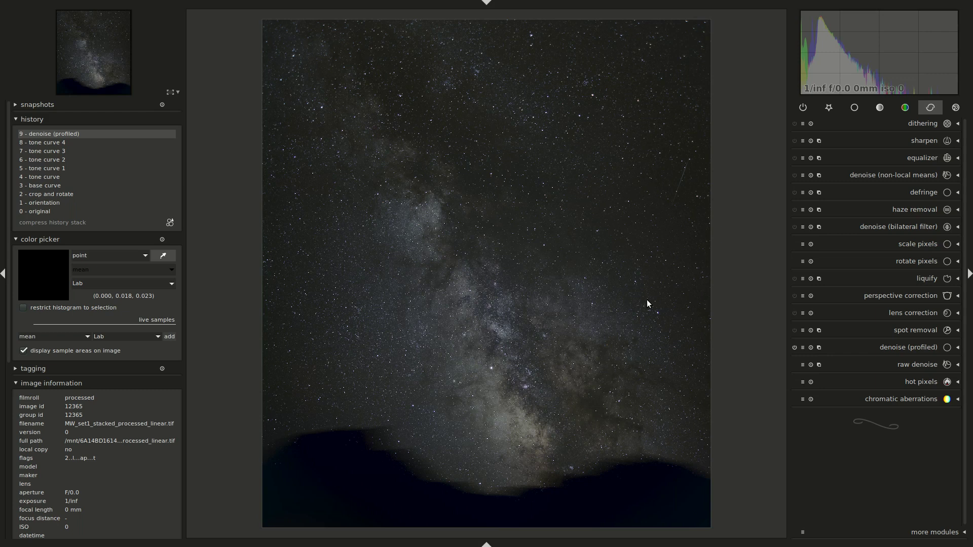
# Step: Enable lowpass with radius 35.01, blended uniformly in softlight mode
pyautogui.click(956, 108)
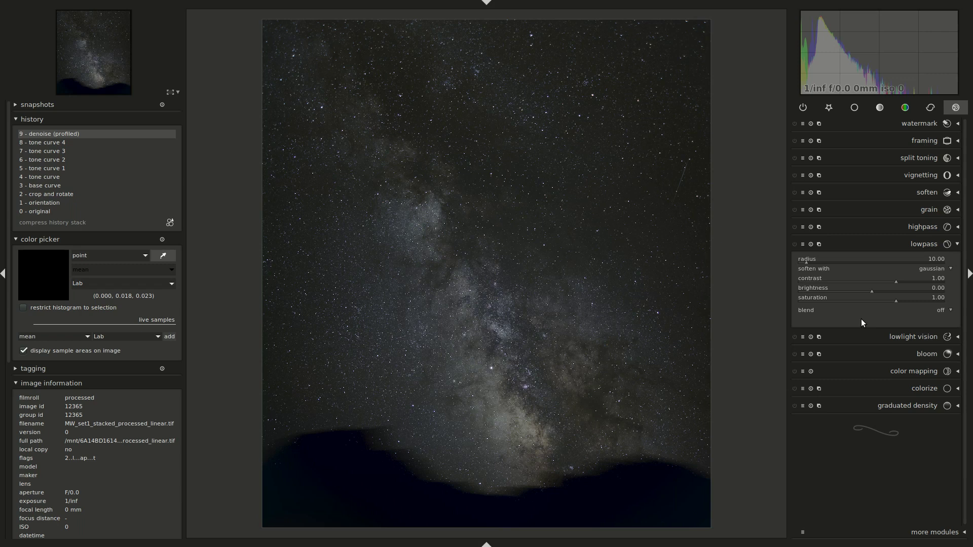
pyautogui.click(824, 260)
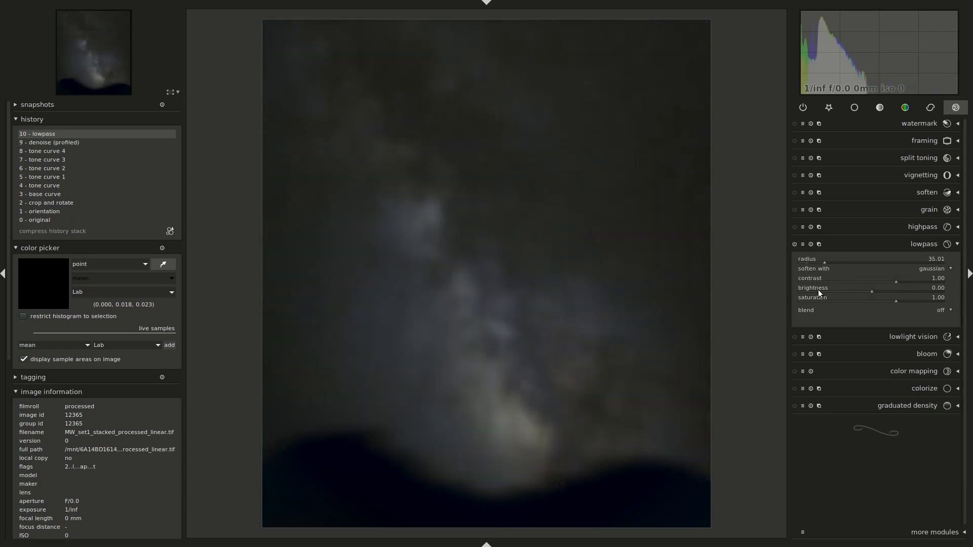
pyautogui.click(938, 311)
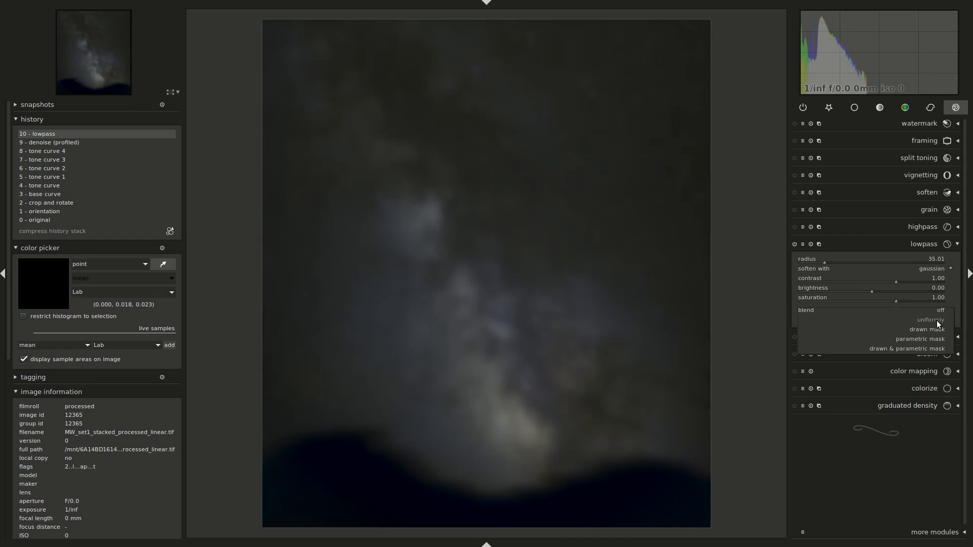
pyautogui.click(936, 321)
pyautogui.click(938, 320)
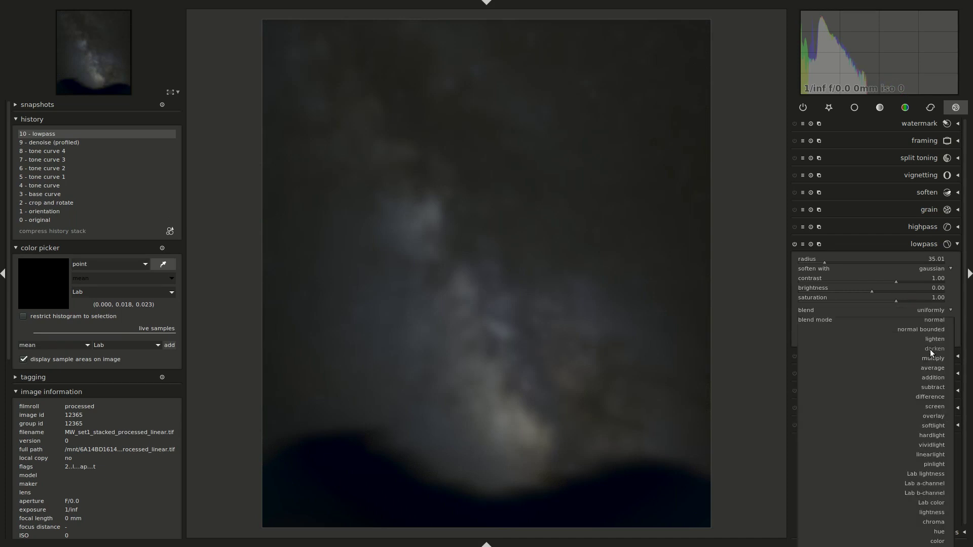
pyautogui.click(932, 427)
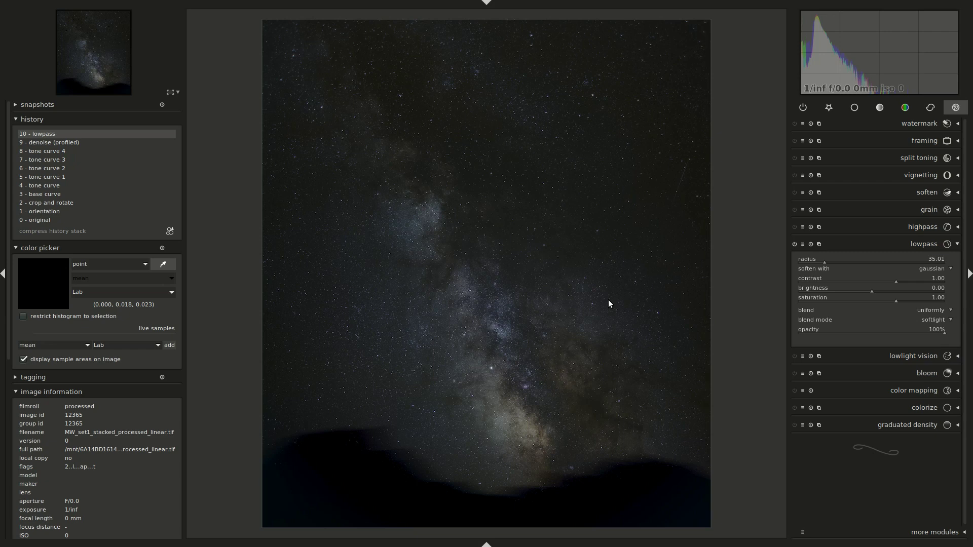
# Step: Set the softlight lowpass brightness to 0.81 and saturation to 0.00, comparing before and after
pyautogui.click(795, 244)
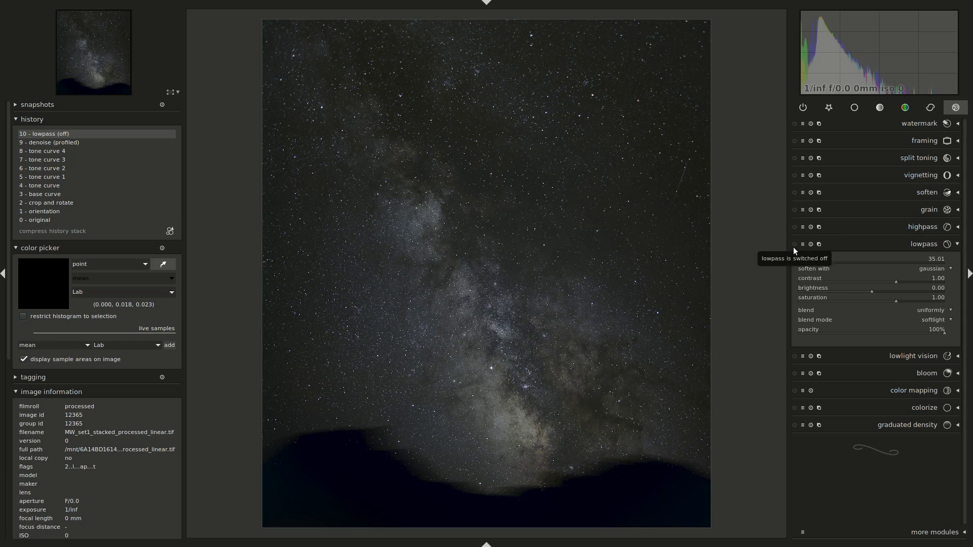
pyautogui.click(794, 244)
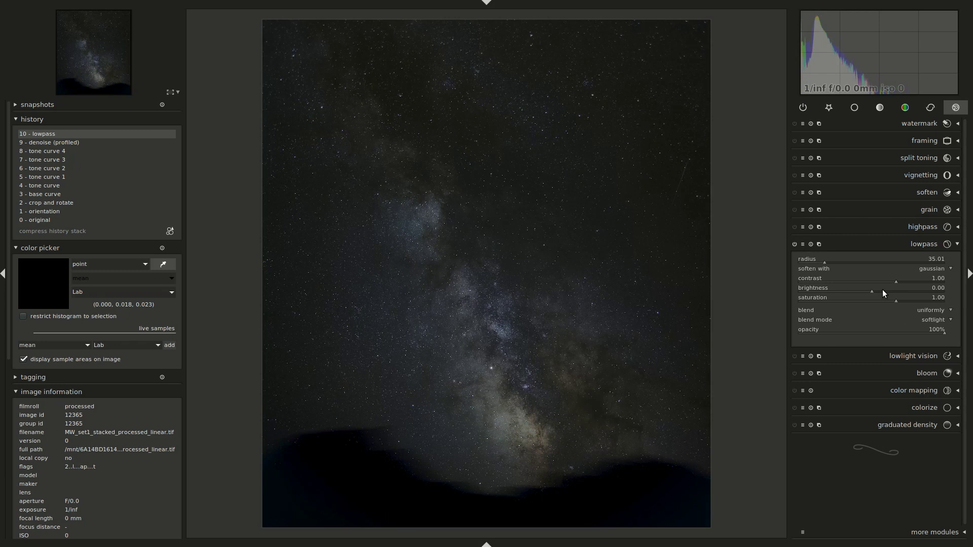
pyautogui.moveTo(883, 291); pyautogui.dragTo(892, 291)
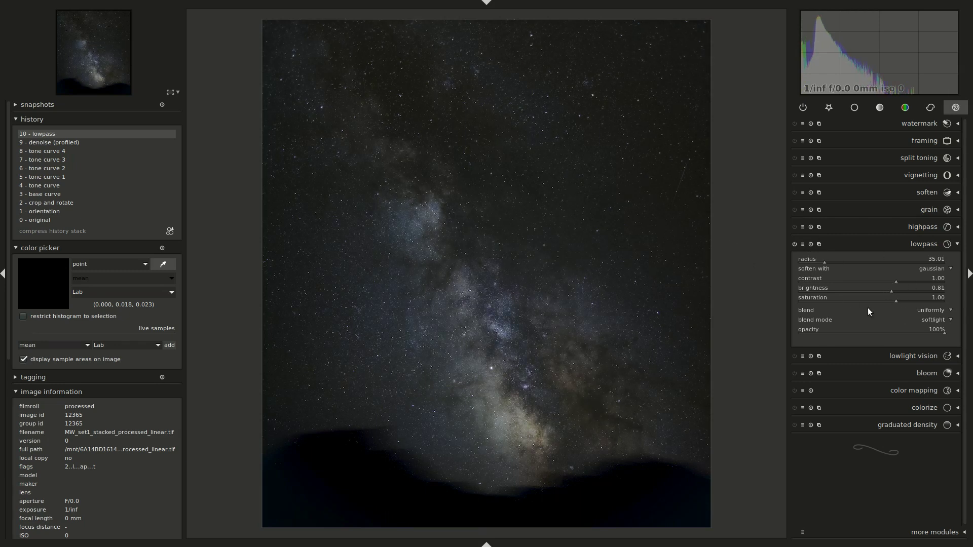
pyautogui.rightClick(883, 302)
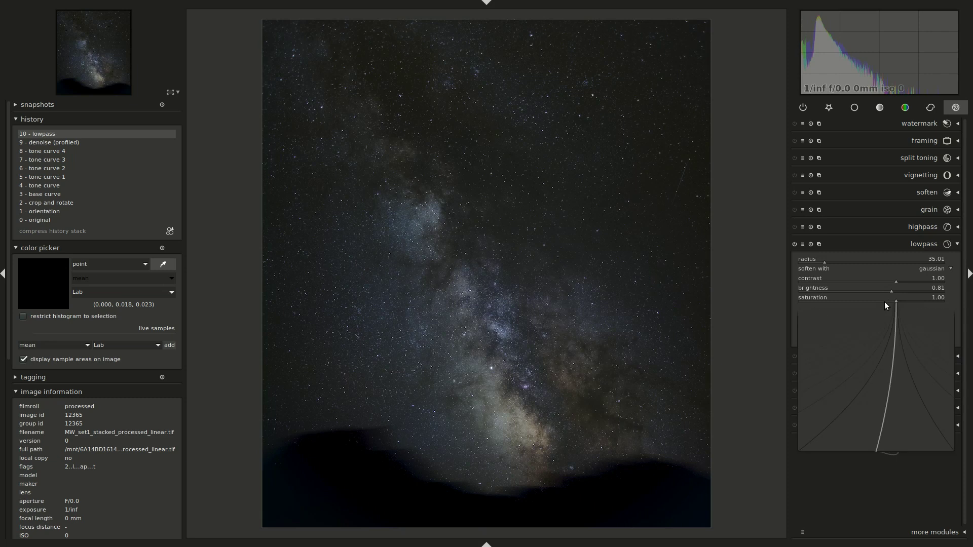
pyautogui.write('0')
pyautogui.press('Return')
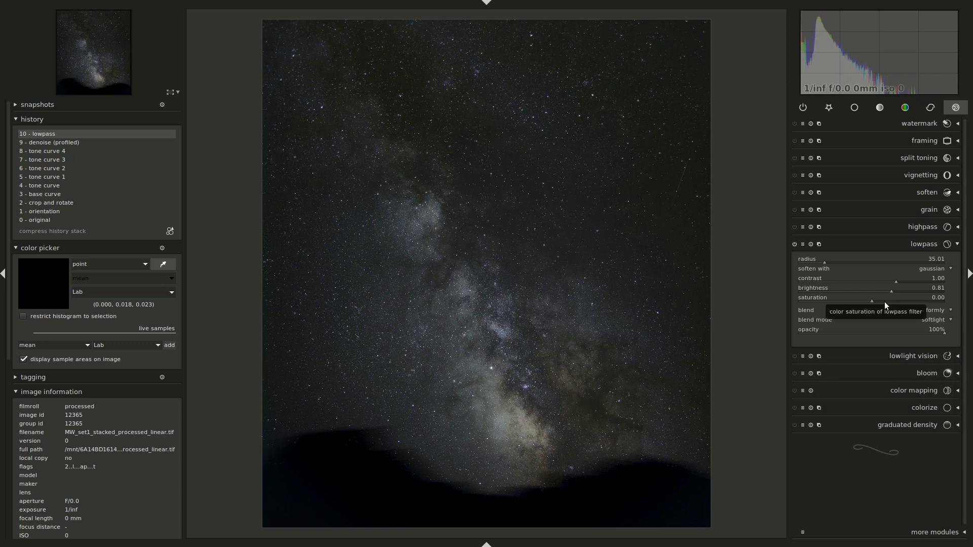
pyautogui.click(794, 245)
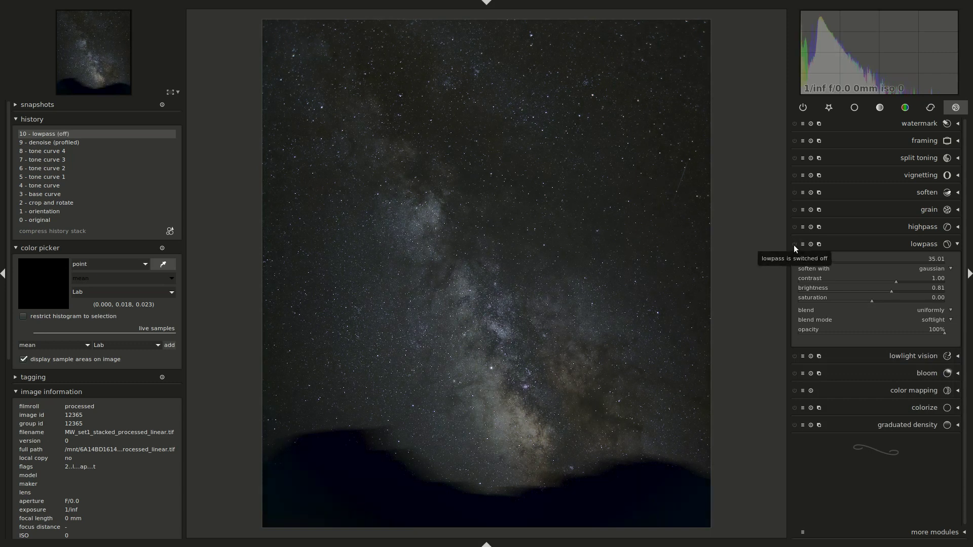
pyautogui.click(793, 244)
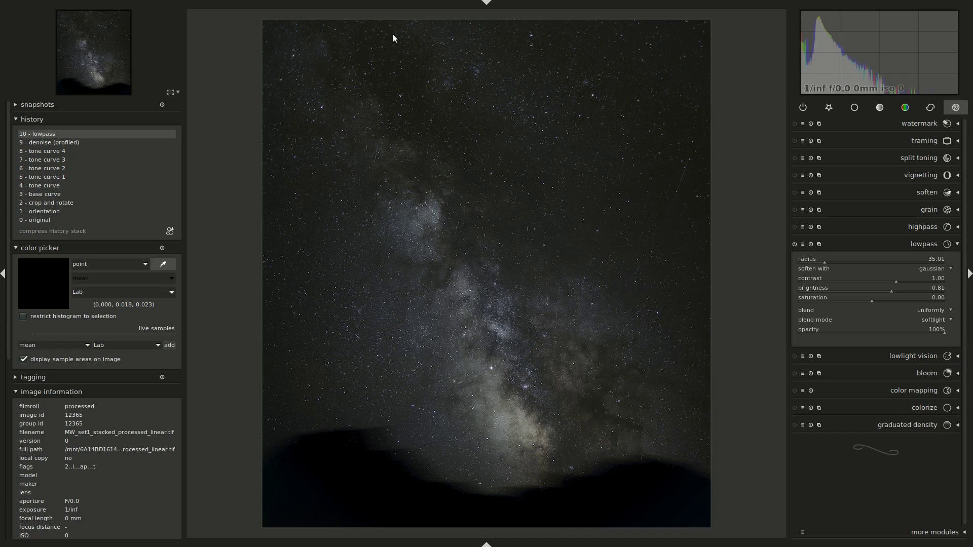
pyautogui.click(794, 244)
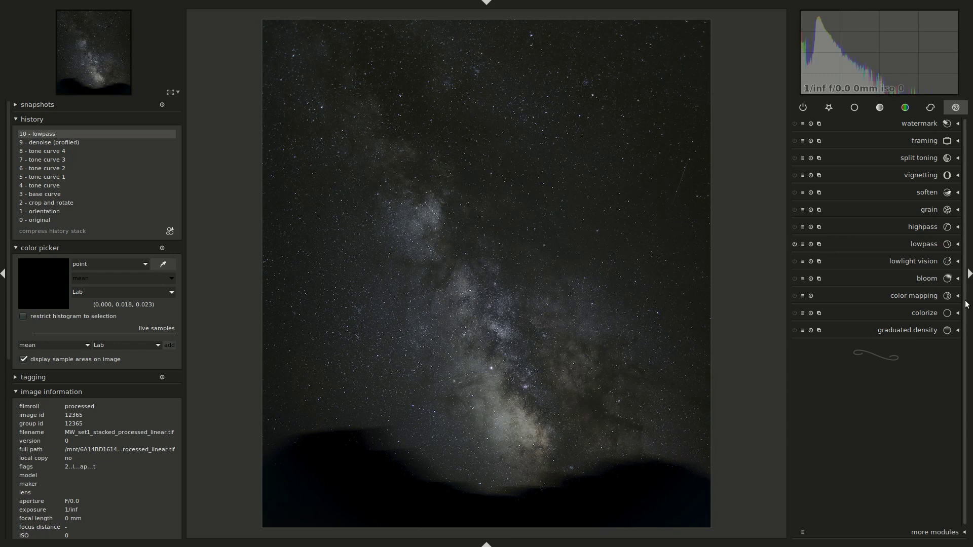
# Step: Add a second lowpass instance with radius 2.16
pyautogui.click(819, 244)
pyautogui.click(825, 251)
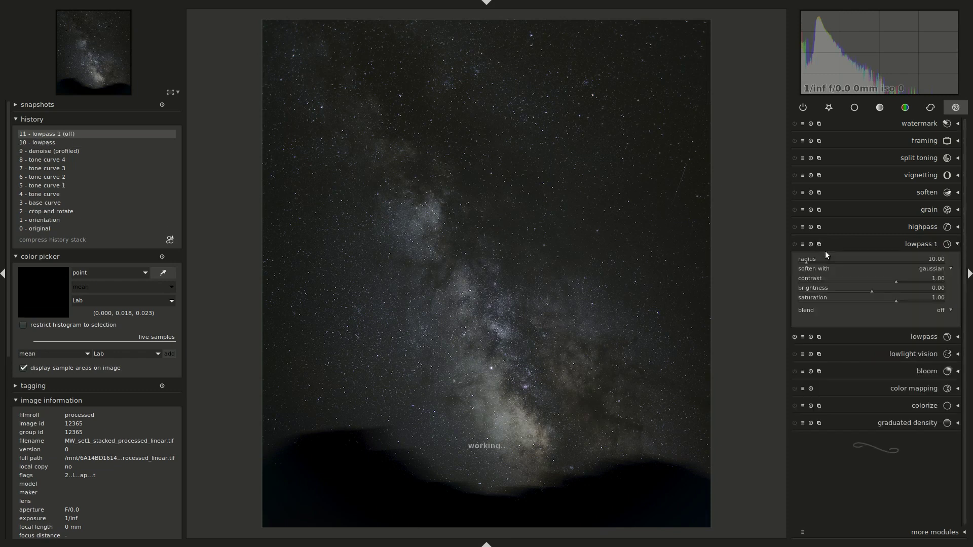
pyautogui.click(802, 260)
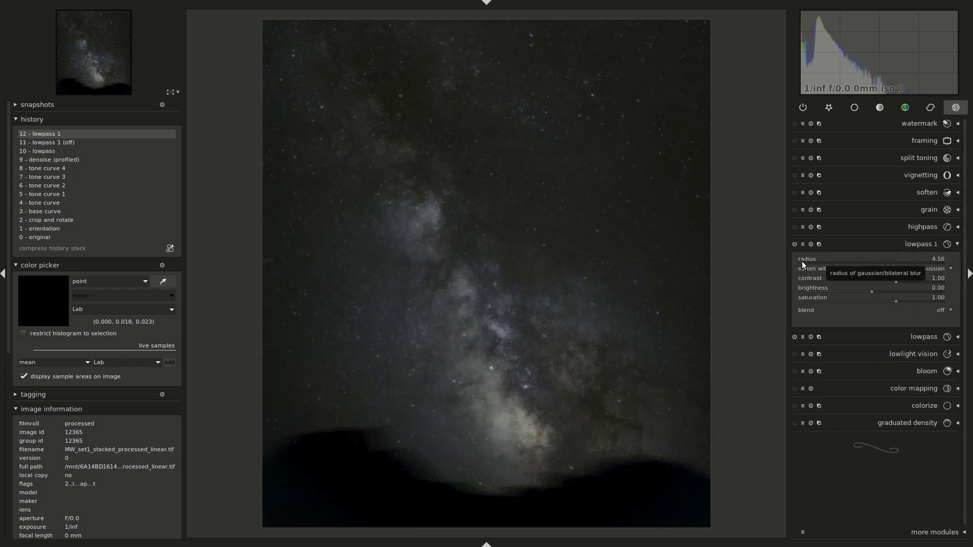
pyautogui.scroll(-3, 804, 262)
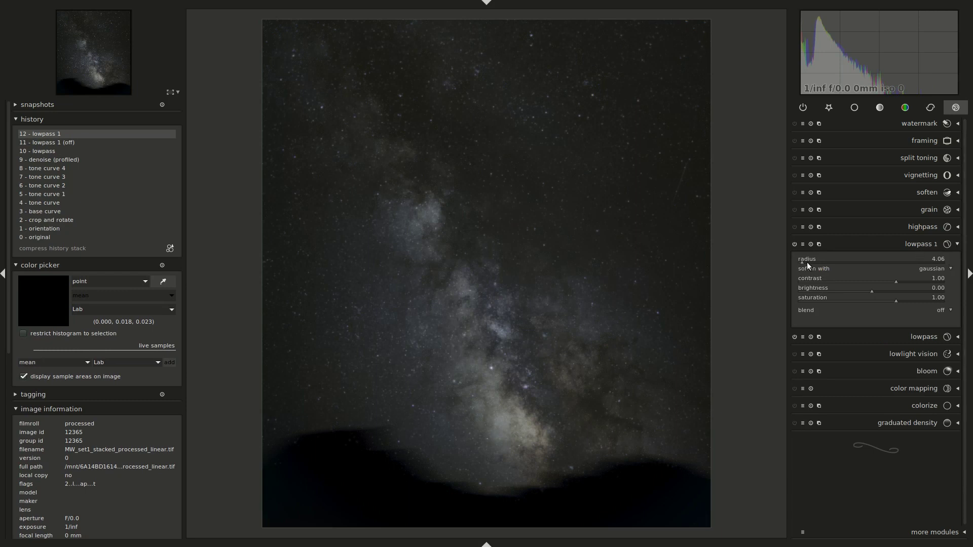
pyautogui.scroll(-6, 808, 260)
# Step: Try raising overall saturation to 0.58, then discard that step from the history
pyautogui.click(854, 108)
pyautogui.click(861, 122)
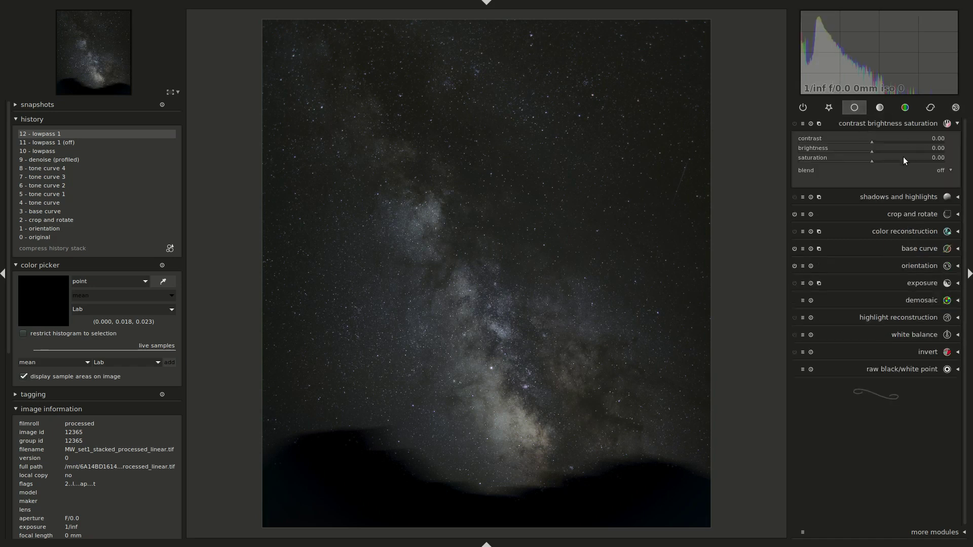
pyautogui.click(913, 159)
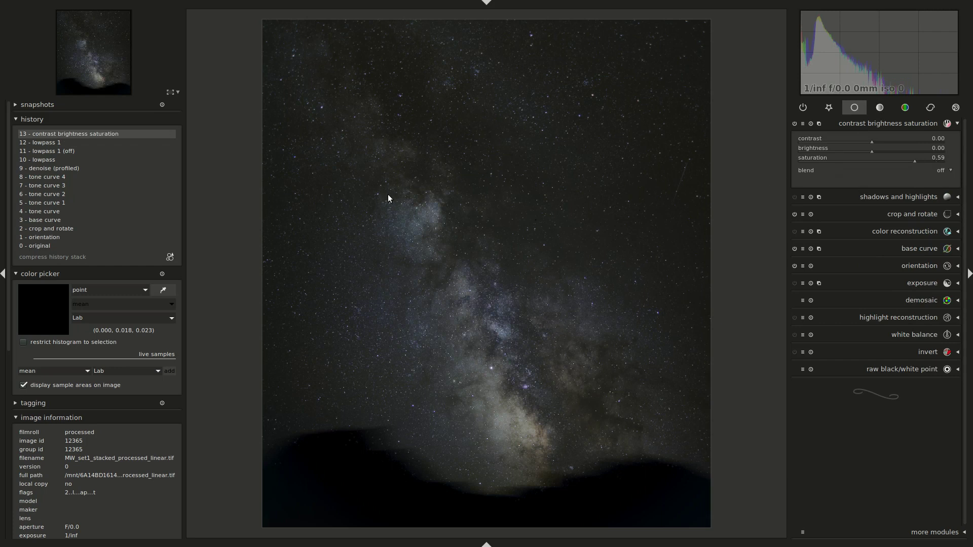
pyautogui.click(83, 141)
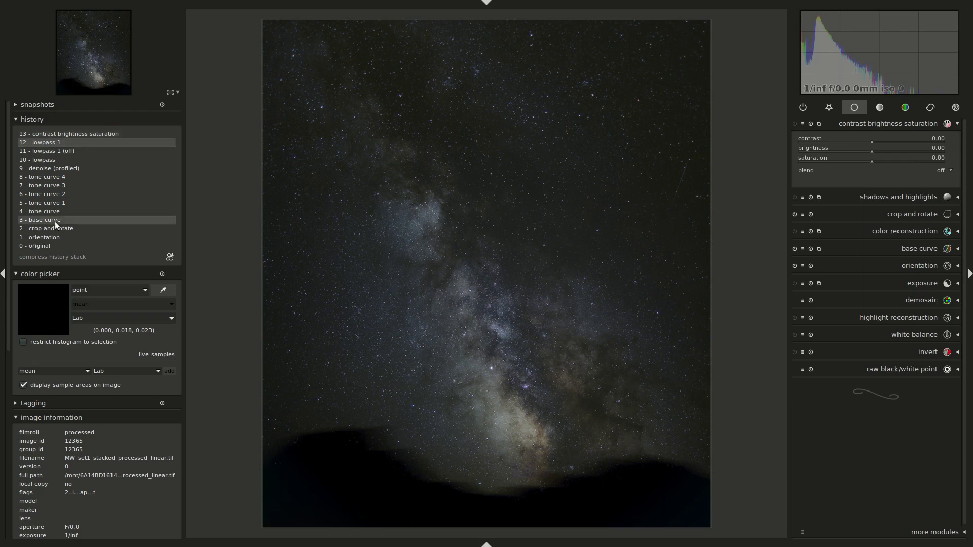
pyautogui.click(65, 257)
# Step: Blend the second lowpass in color mode with contrast 1.54 and brightness -1.20
pyautogui.click(956, 108)
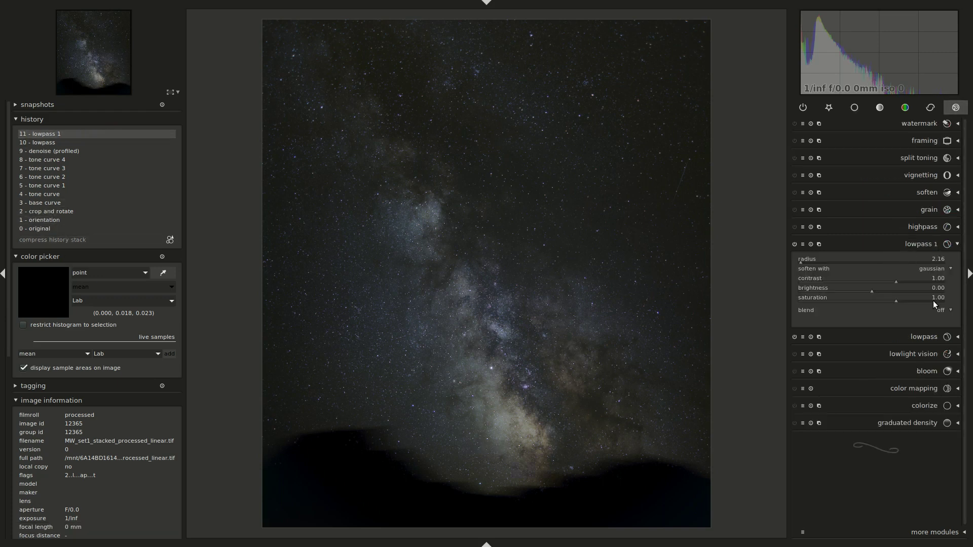
pyautogui.scroll(-1, 940, 309)
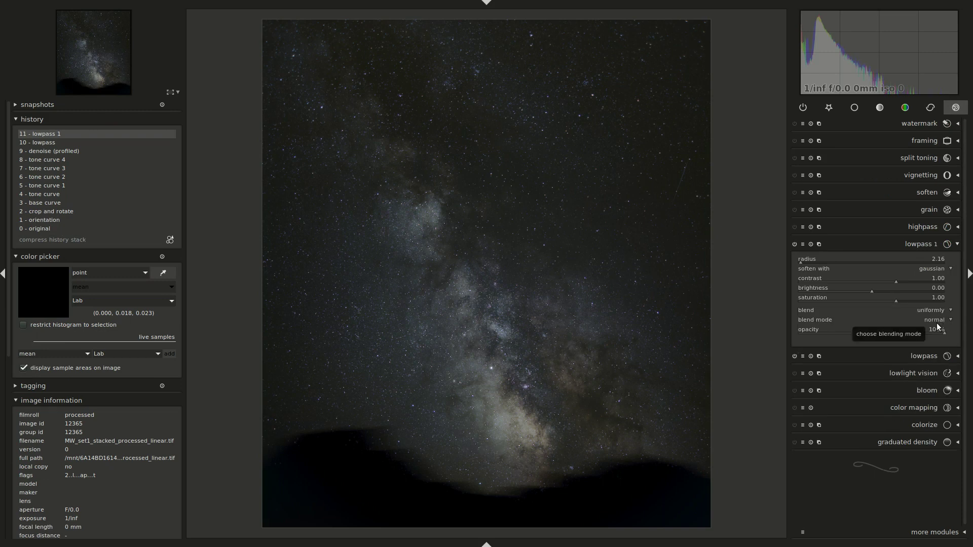
pyautogui.middleClick(668, 174)
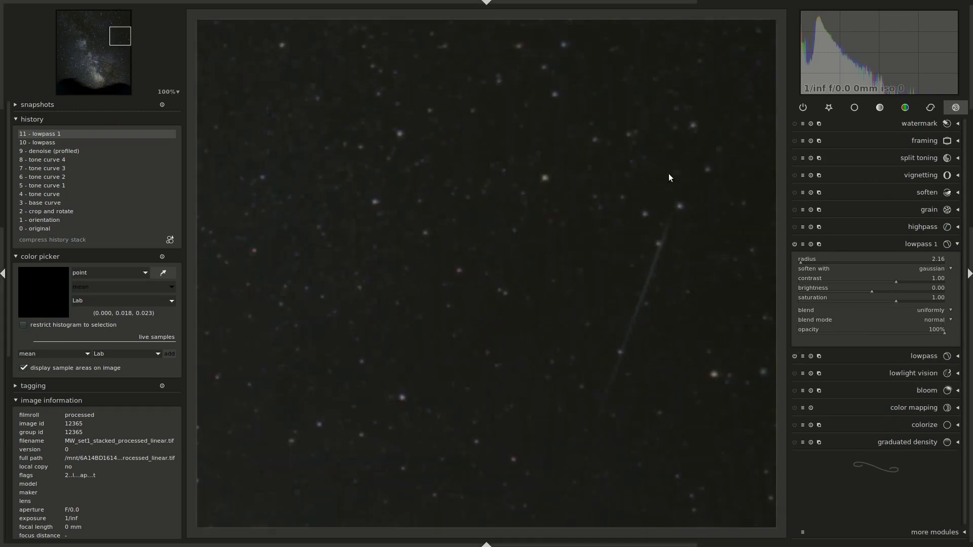
pyautogui.middleClick(668, 173)
pyautogui.click(930, 318)
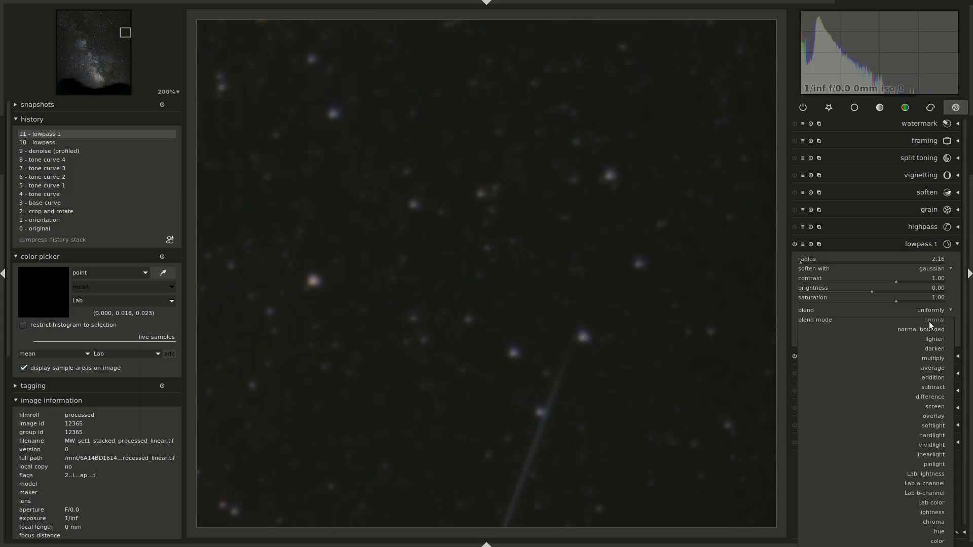
pyautogui.click(938, 541)
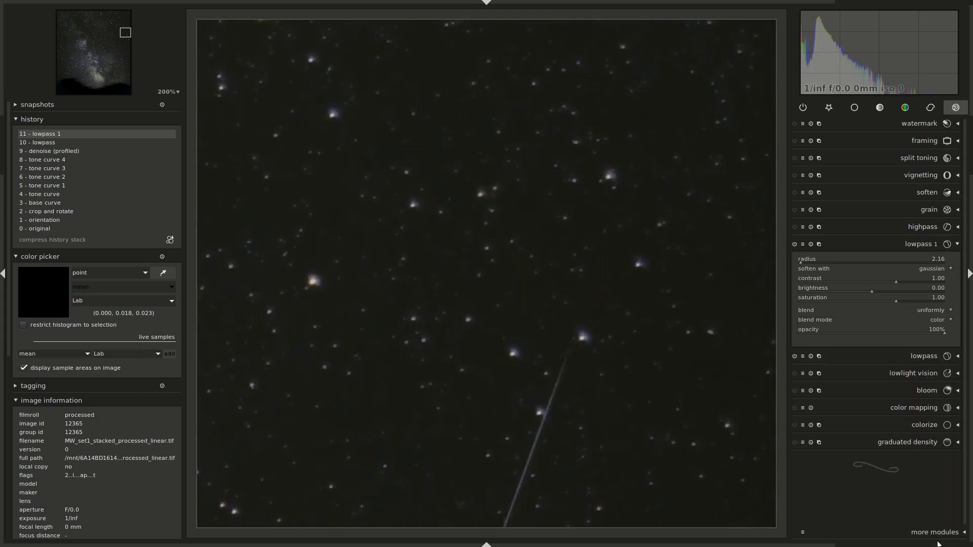
pyautogui.click(820, 278)
pyautogui.click(908, 282)
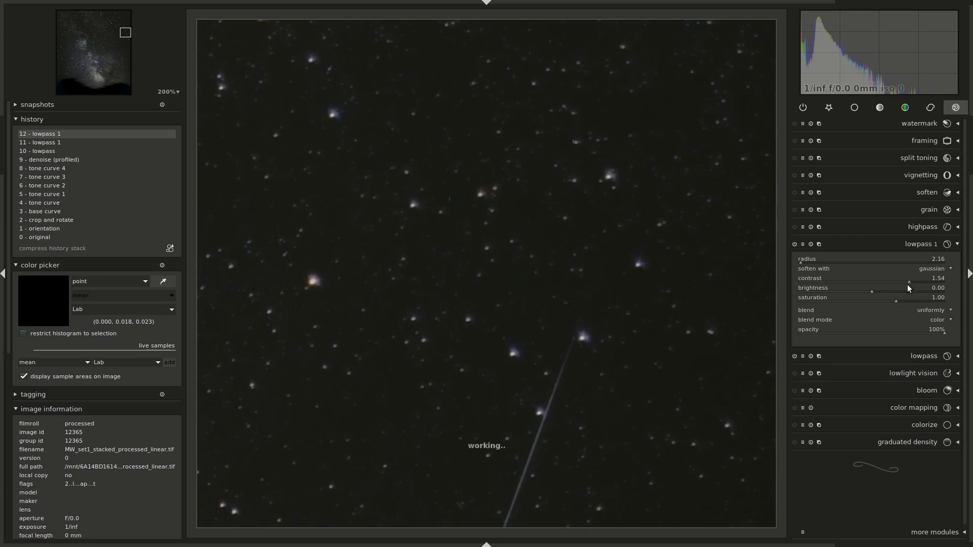
pyautogui.click(842, 291)
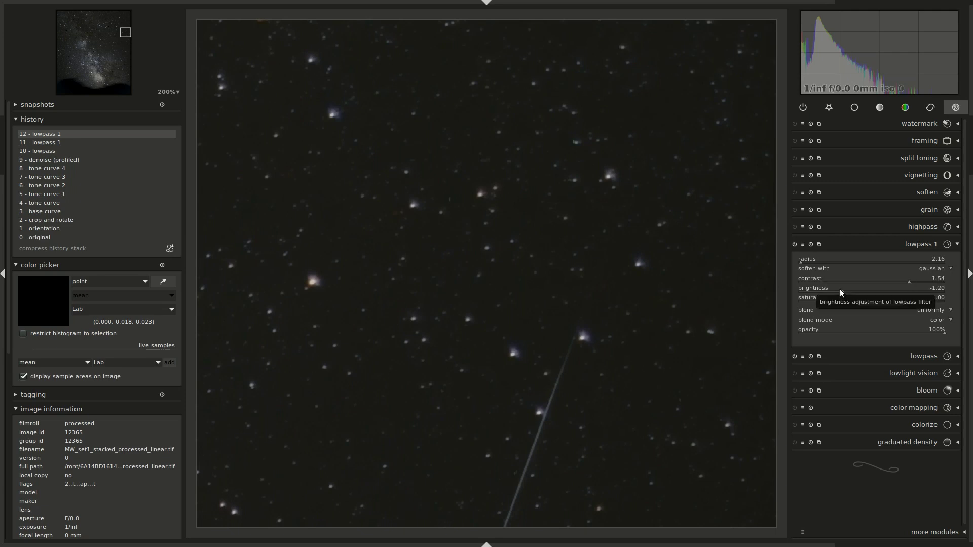
# Step: Restrict lowpass 1 with a parametric mask to the brighter input tones, about 8–38
pyautogui.middleClick(702, 222)
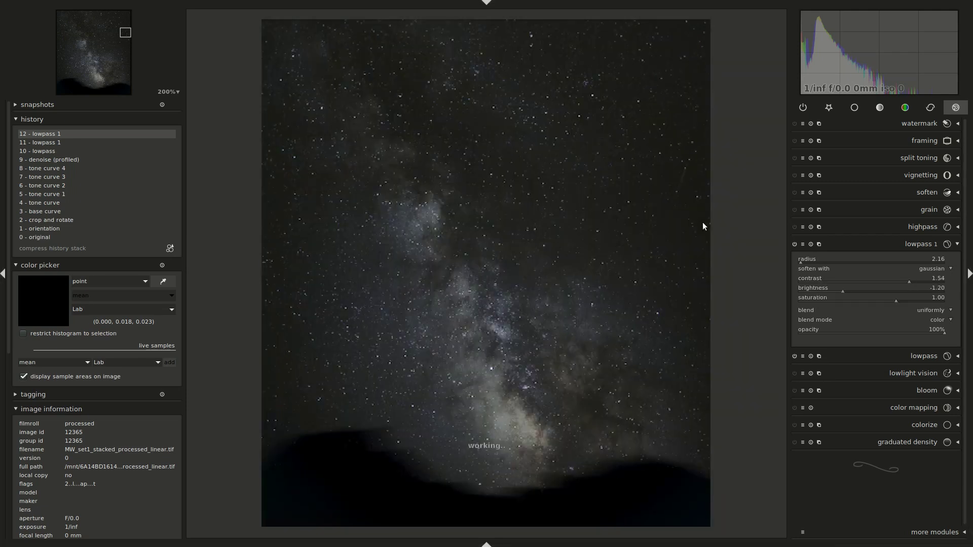
pyautogui.click(914, 300)
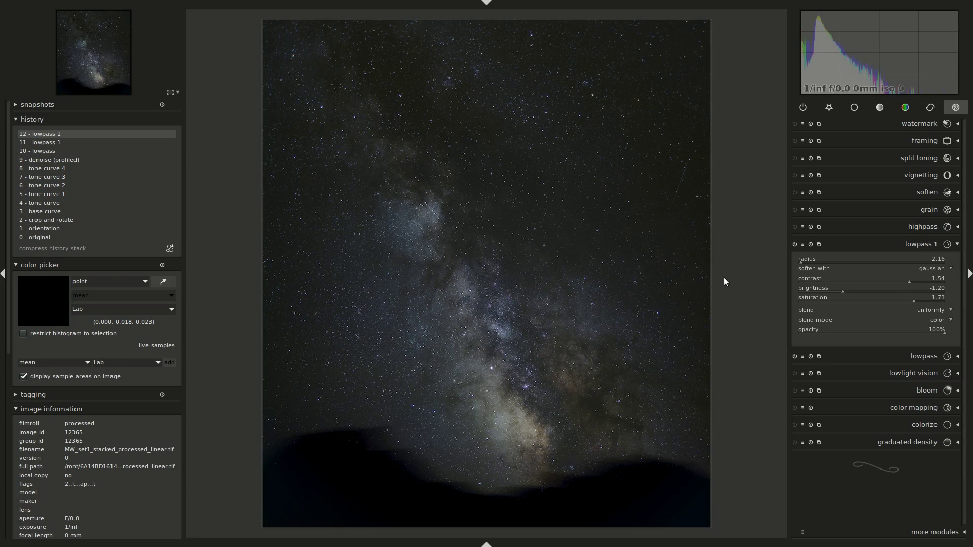
pyautogui.click(939, 320)
pyautogui.click(934, 310)
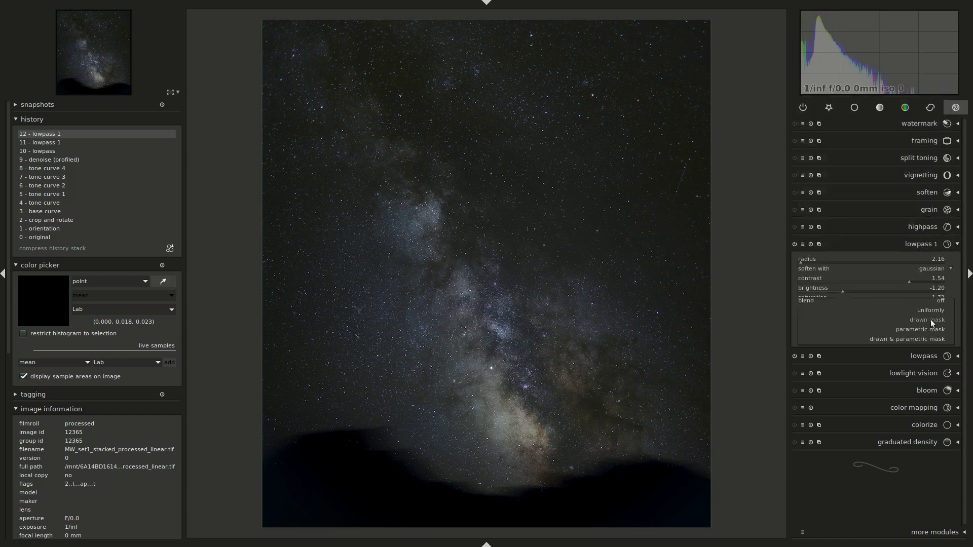
pyautogui.click(932, 330)
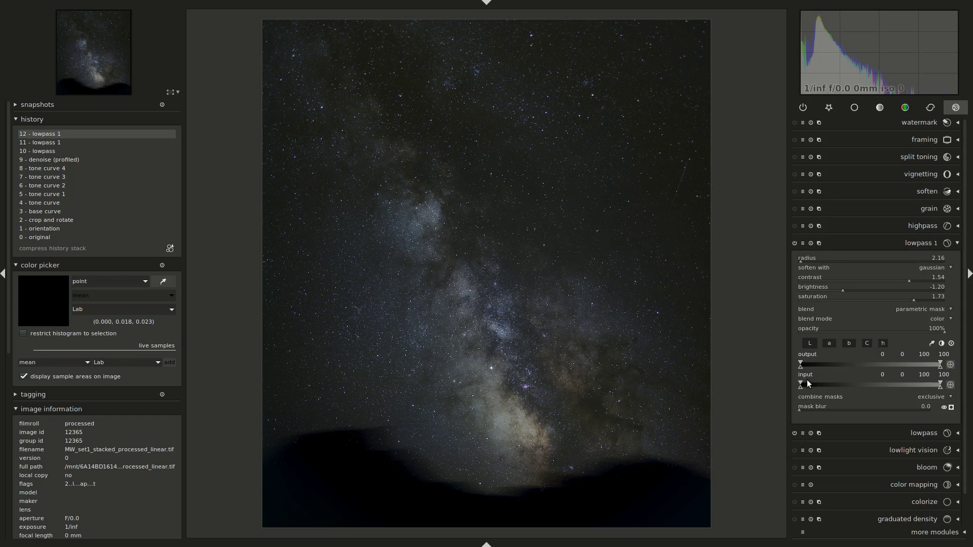
pyautogui.moveTo(819, 384); pyautogui.dragTo(853, 381)
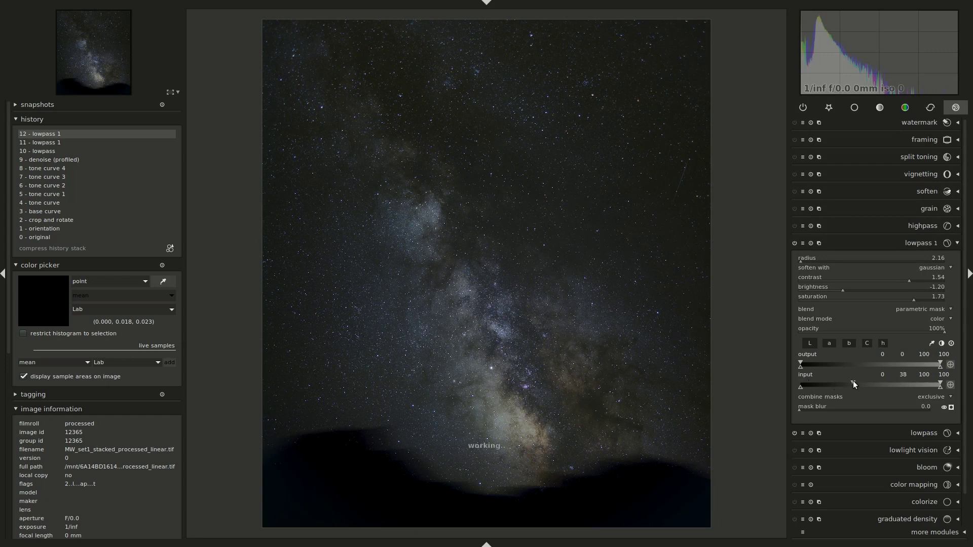
pyautogui.click(951, 408)
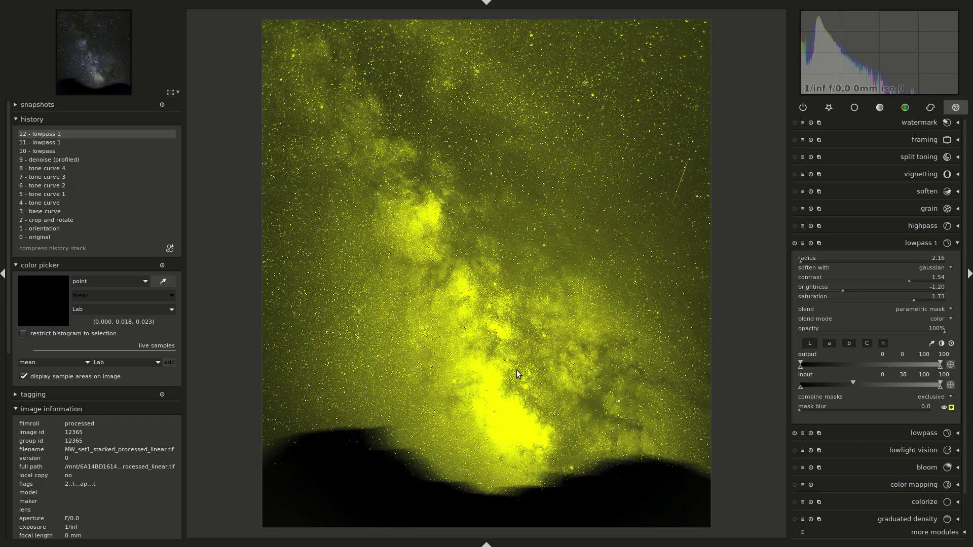
pyautogui.click(812, 388)
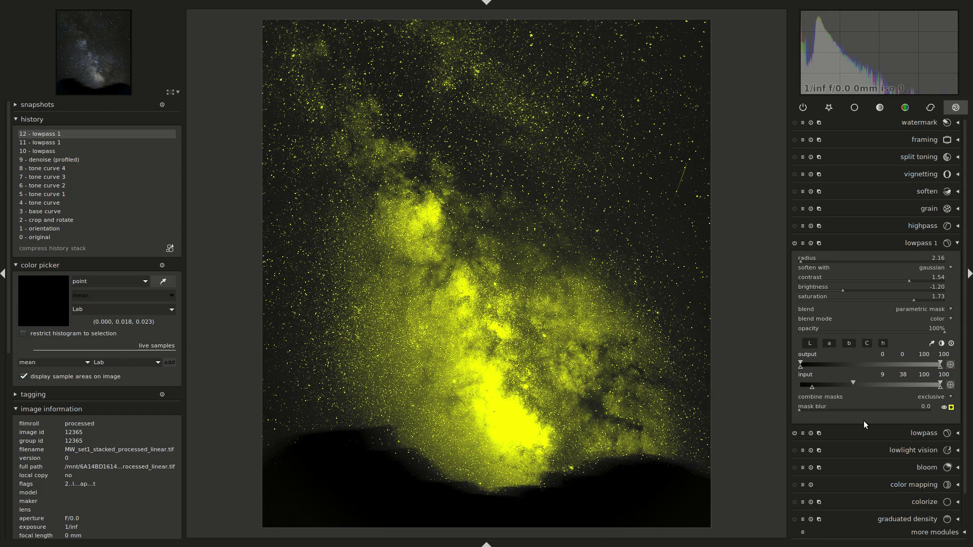
pyautogui.moveTo(808, 387); pyautogui.dragTo(810, 388)
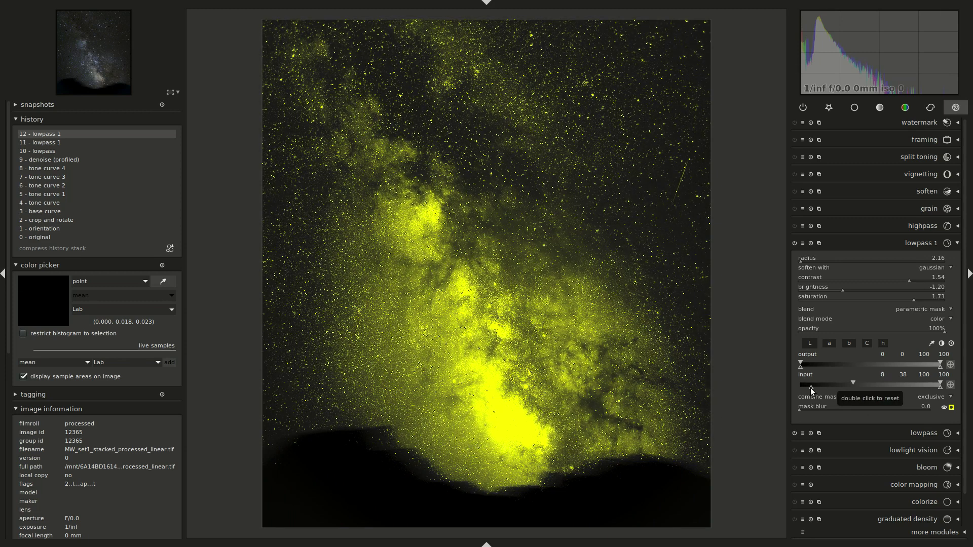
pyautogui.click(952, 407)
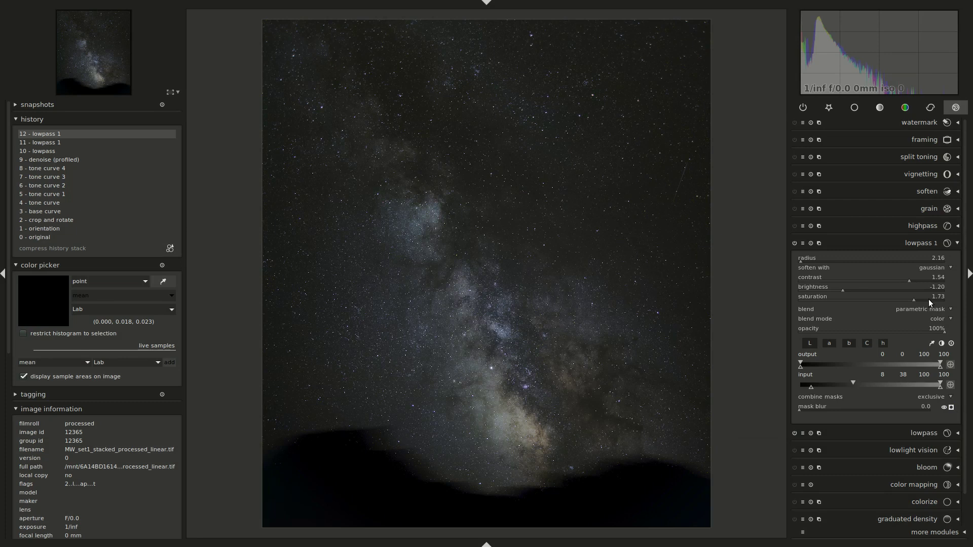
# Step: Fine-tune lowpass 1 saturation to 2.46, compare it on and off, and collapse it
pyautogui.scroll(5, 928, 299)
pyautogui.moveTo(928, 299); pyautogui.dragTo(937, 299)
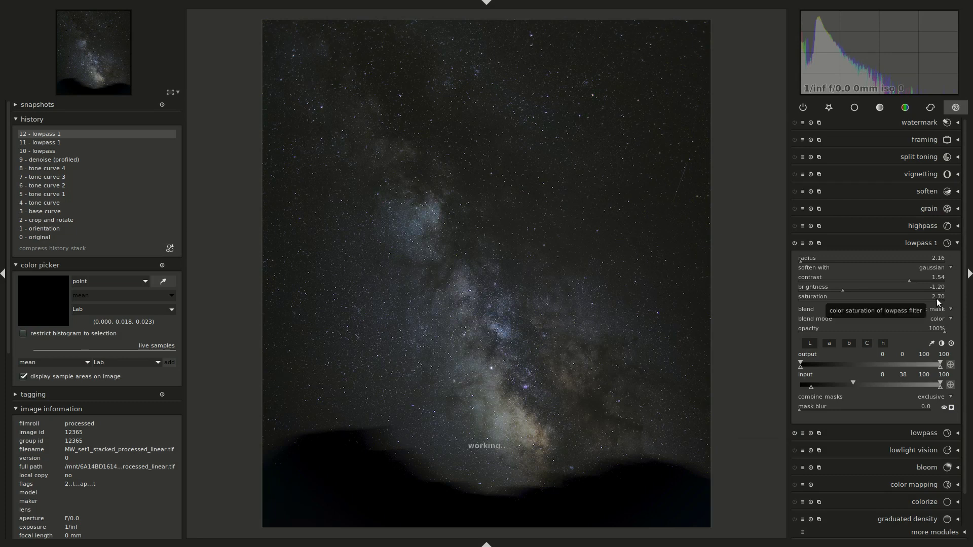
pyautogui.click(951, 407)
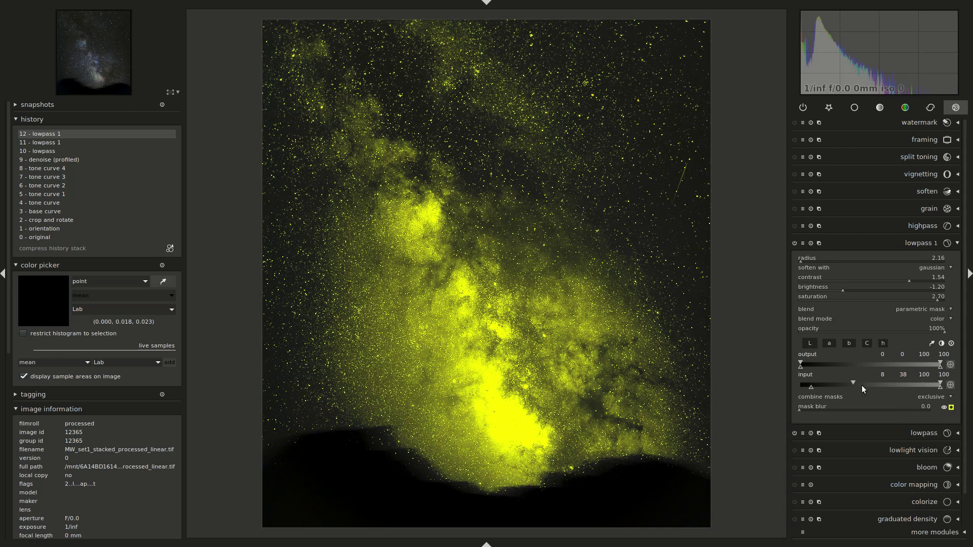
pyautogui.click(940, 300)
pyautogui.click(951, 408)
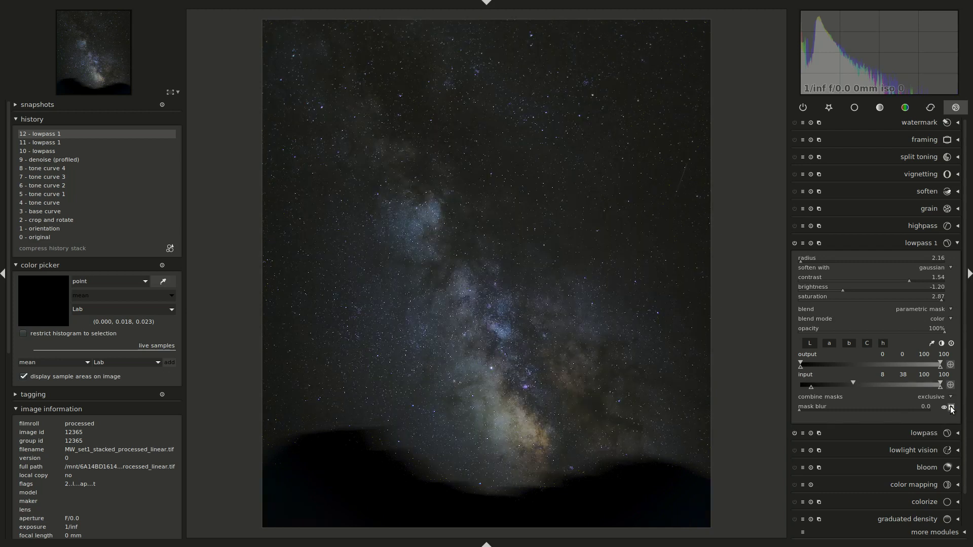
pyautogui.click(939, 299)
pyautogui.click(794, 243)
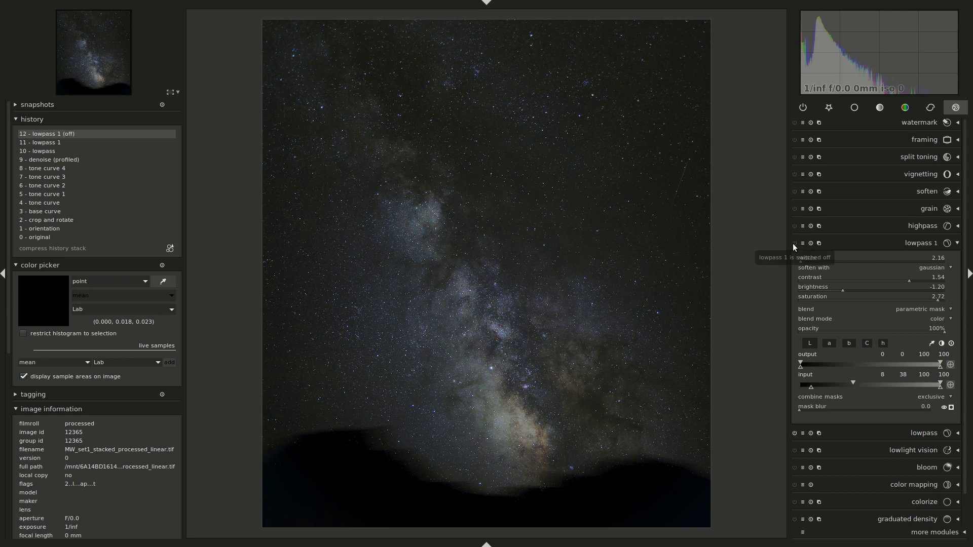
pyautogui.click(794, 243)
pyautogui.click(932, 300)
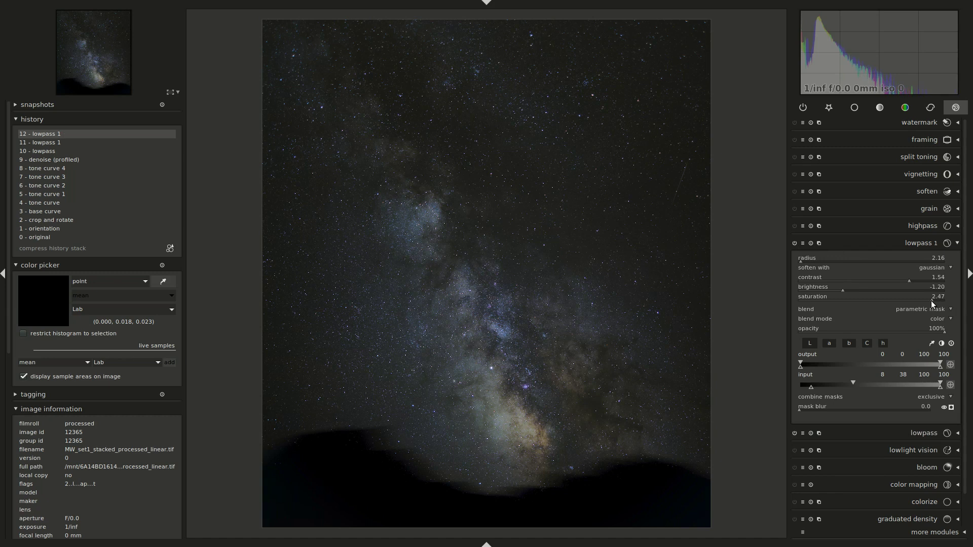
pyautogui.scroll(-1, 931, 300)
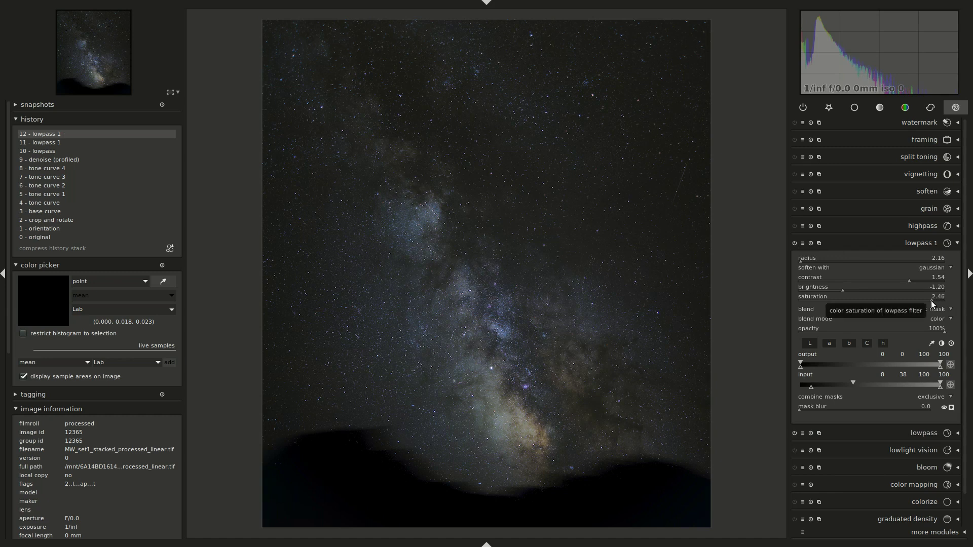
pyautogui.click(923, 244)
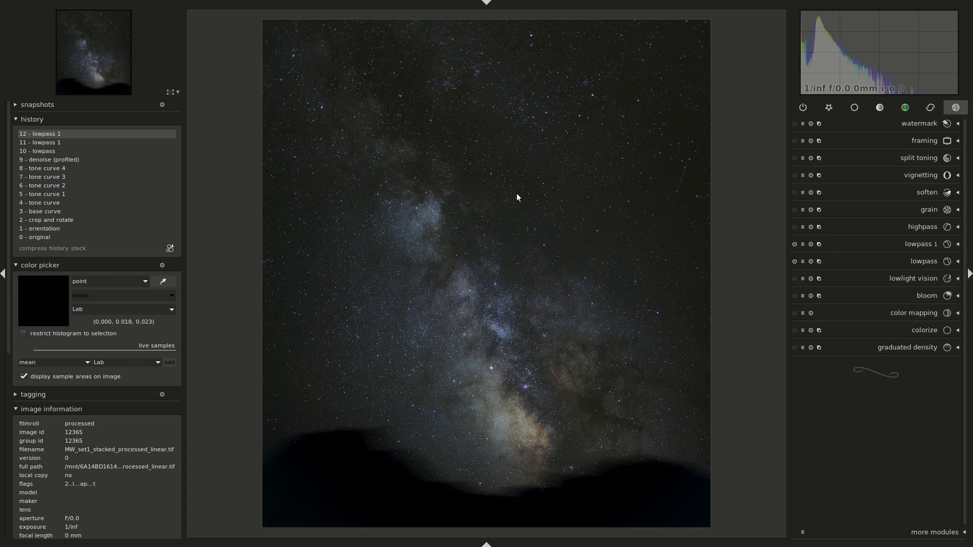
# Step: Expand the equalizer in the correction group and show its chroma curve
pyautogui.click(931, 107)
pyautogui.click(937, 156)
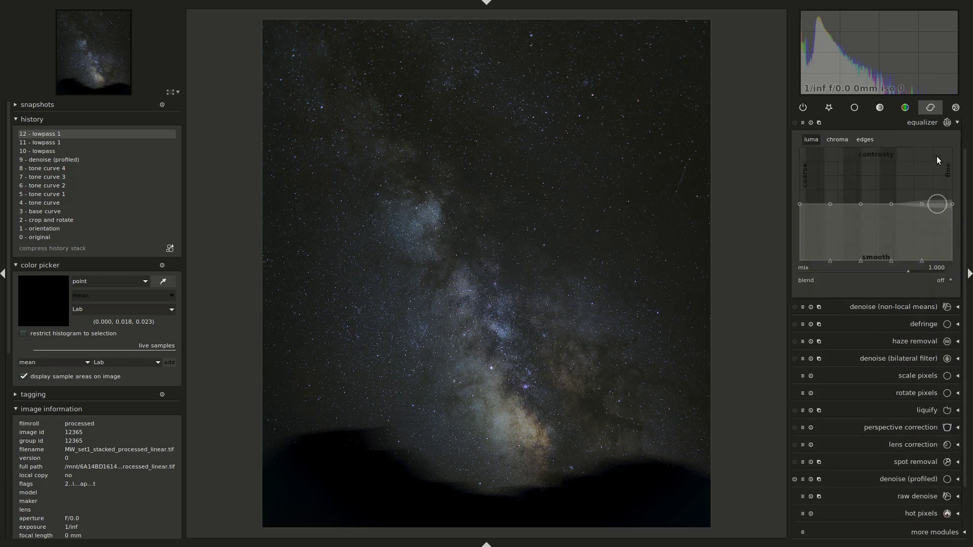
pyautogui.click(846, 144)
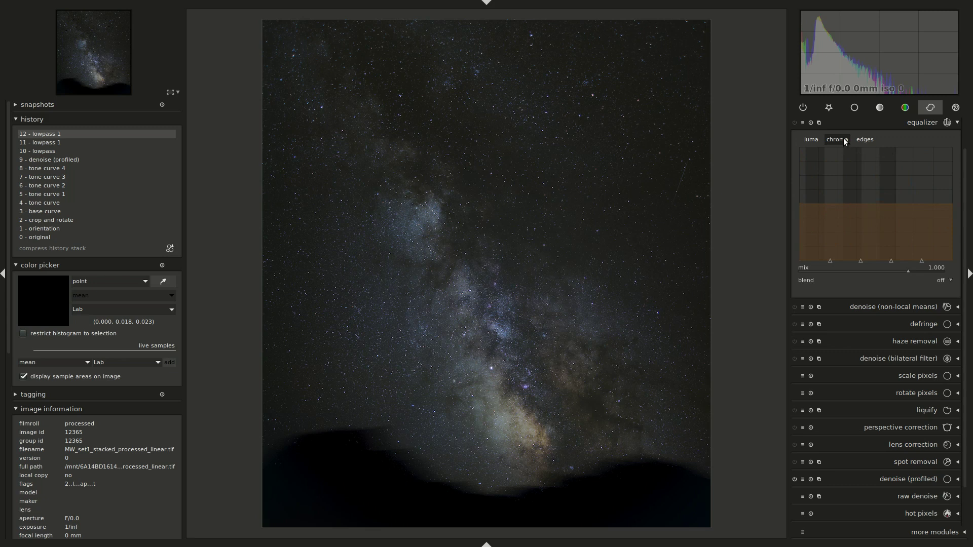
pyautogui.click(811, 140)
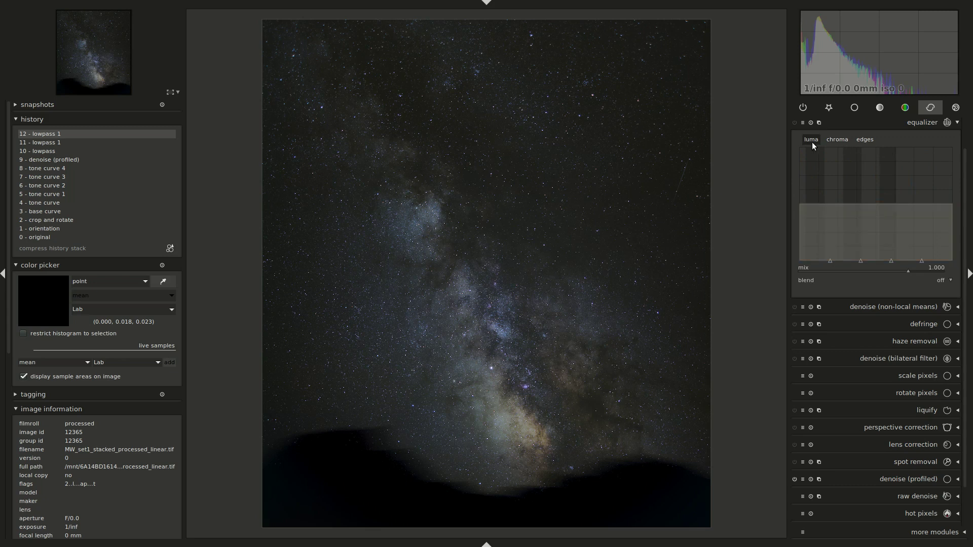
pyautogui.click(838, 141)
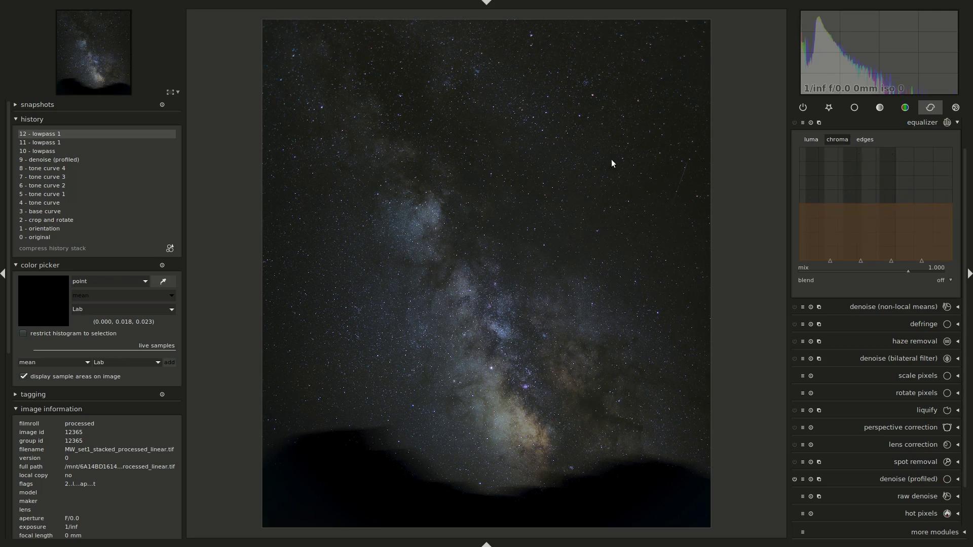
# Step: Lower the chroma curve at mid-to-fine scales to calm star colour noise, comparing on and off
pyautogui.middleClick(473, 95)
pyautogui.middleClick(488, 83)
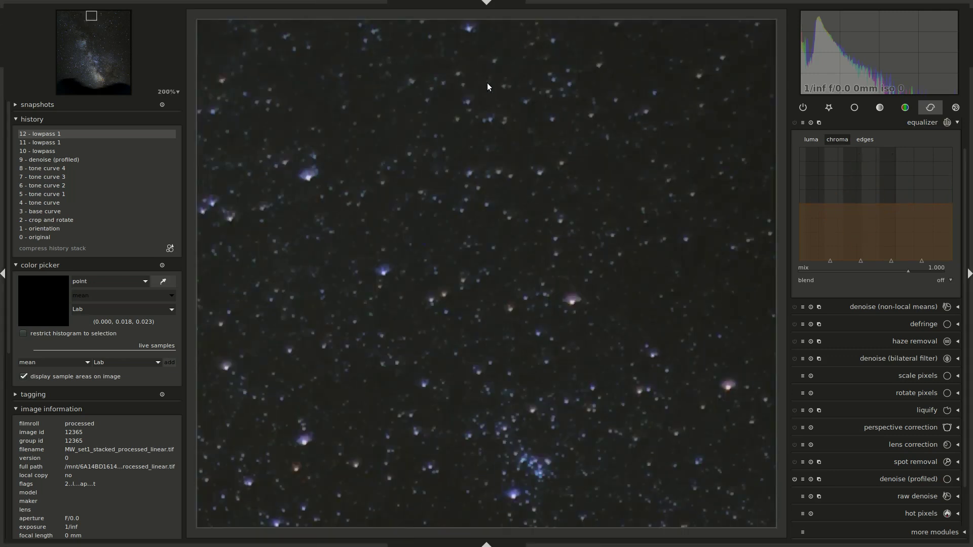
pyautogui.moveTo(801, 204); pyautogui.dragTo(894, 253)
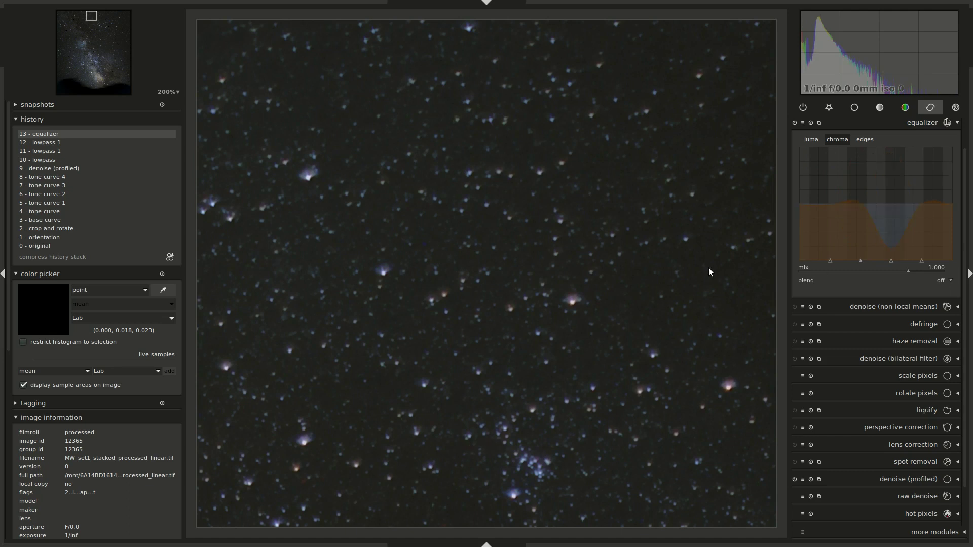
pyautogui.middleClick(702, 255)
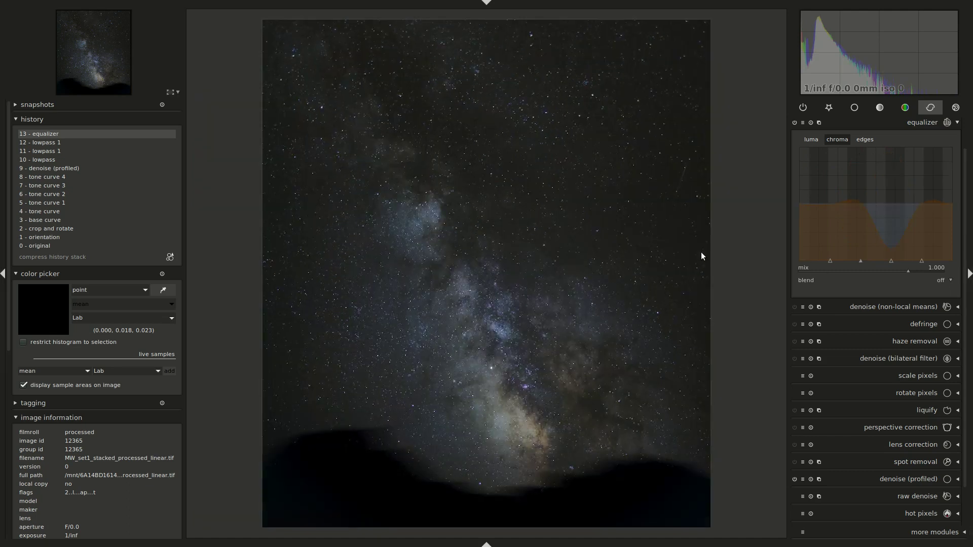
pyautogui.click(794, 123)
pyautogui.click(794, 122)
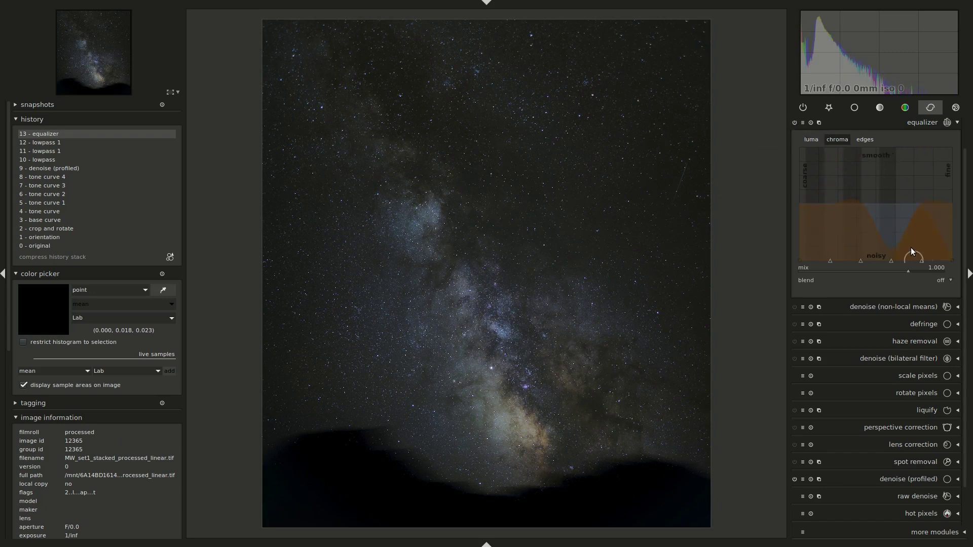
pyautogui.moveTo(888, 250)
pyautogui.mouseDown()
pyautogui.moveTo(892, 226)
pyautogui.moveTo(895, 237)
pyautogui.mouseUp()
# Step: Reshape the equalizer's luma curve: coarse end slightly lowered, a dip near the finer scales
pyautogui.click(812, 140)
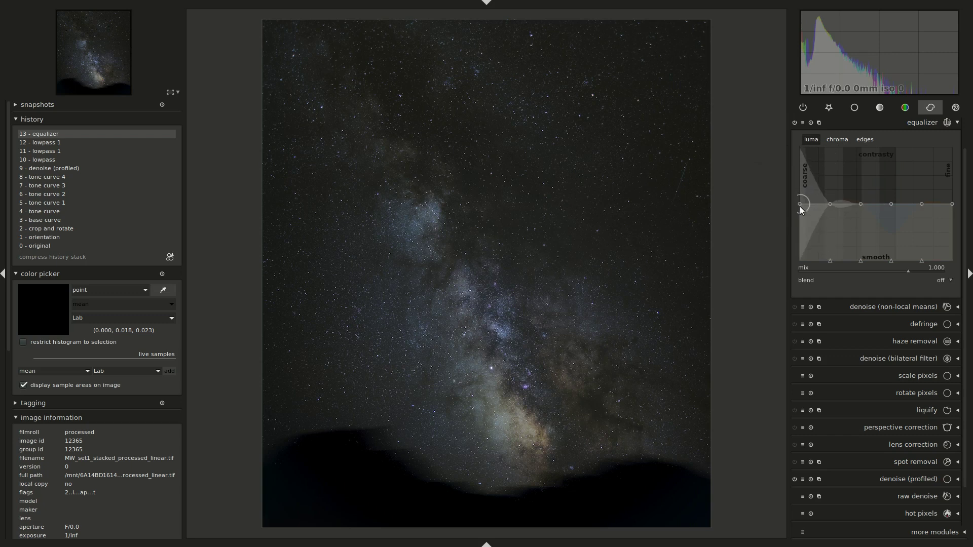
pyautogui.moveTo(800, 206); pyautogui.dragTo(798, 204)
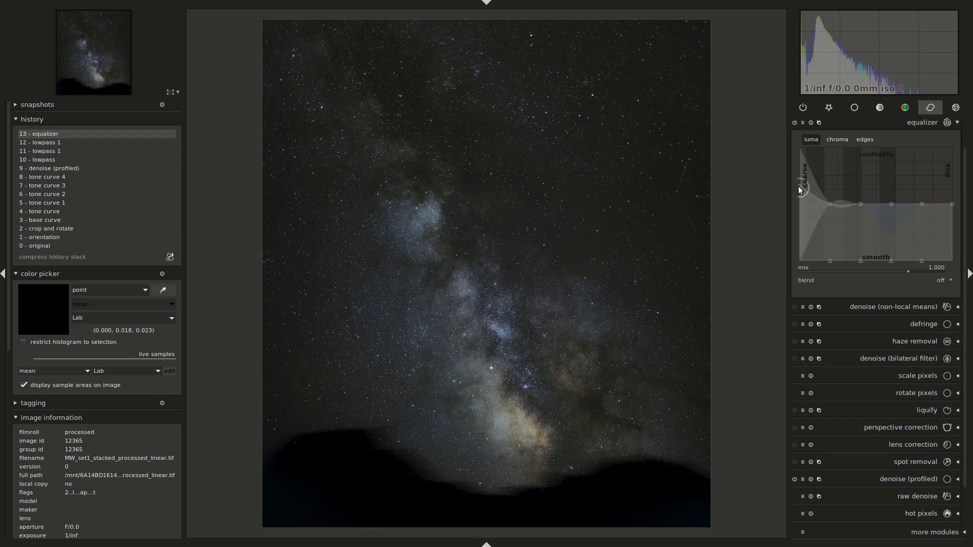
pyautogui.moveTo(798, 187)
pyautogui.mouseDown()
pyautogui.moveTo(832, 201)
pyautogui.moveTo(801, 200)
pyautogui.mouseUp()
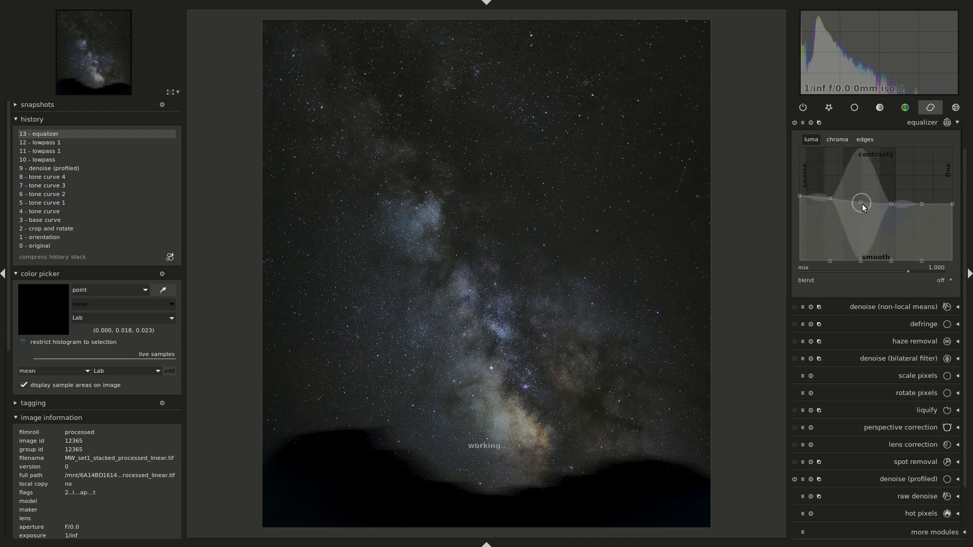
pyautogui.moveTo(829, 198)
pyautogui.mouseDown()
pyautogui.moveTo(829, 185)
pyautogui.moveTo(829, 202)
pyautogui.mouseUp()
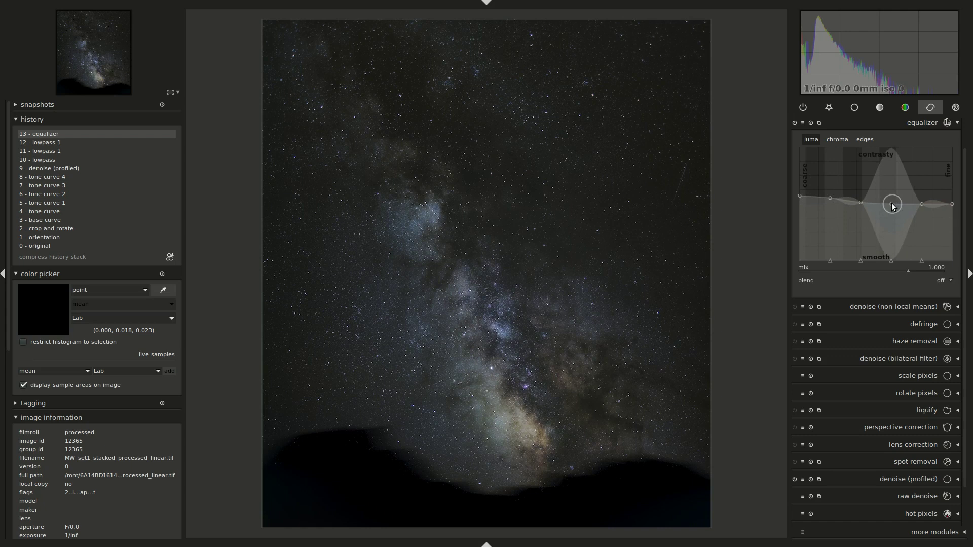
pyautogui.moveTo(892, 204)
pyautogui.mouseDown()
pyautogui.moveTo(883, 165)
pyautogui.moveTo(892, 216)
pyautogui.mouseUp()
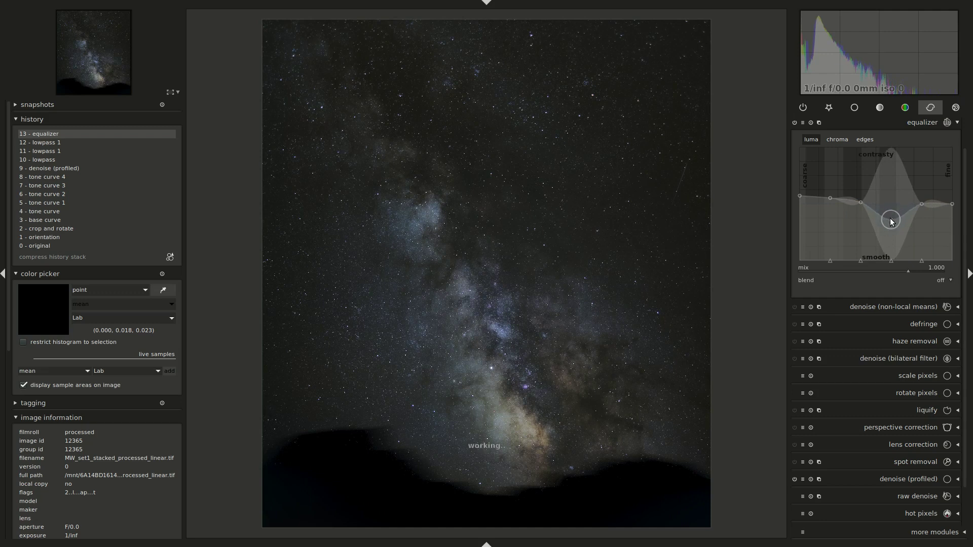
pyautogui.moveTo(892, 218); pyautogui.dragTo(889, 223)
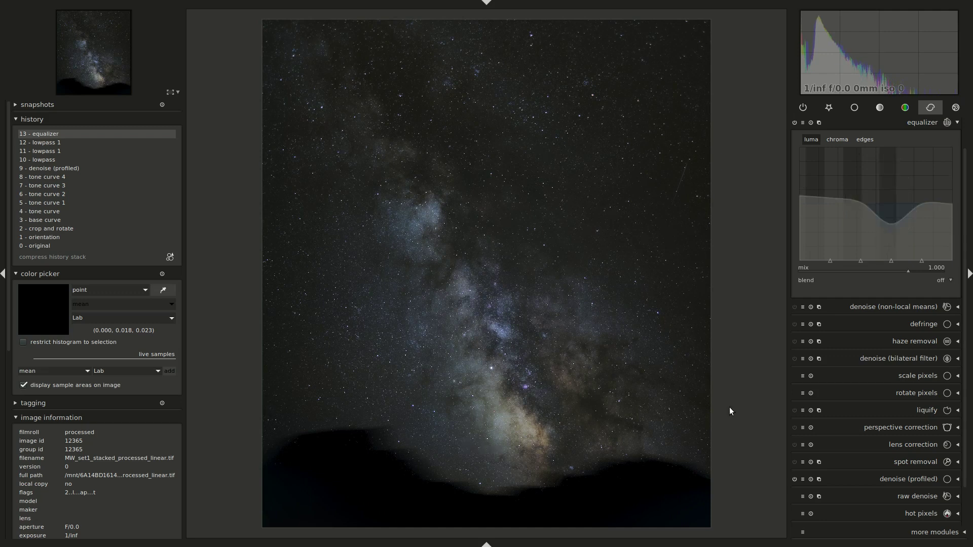
# Step: Flatten the equalizer luma curve's dip and slightly lift the finest detail while inspecting the stars up close
pyautogui.middleClick(582, 378)
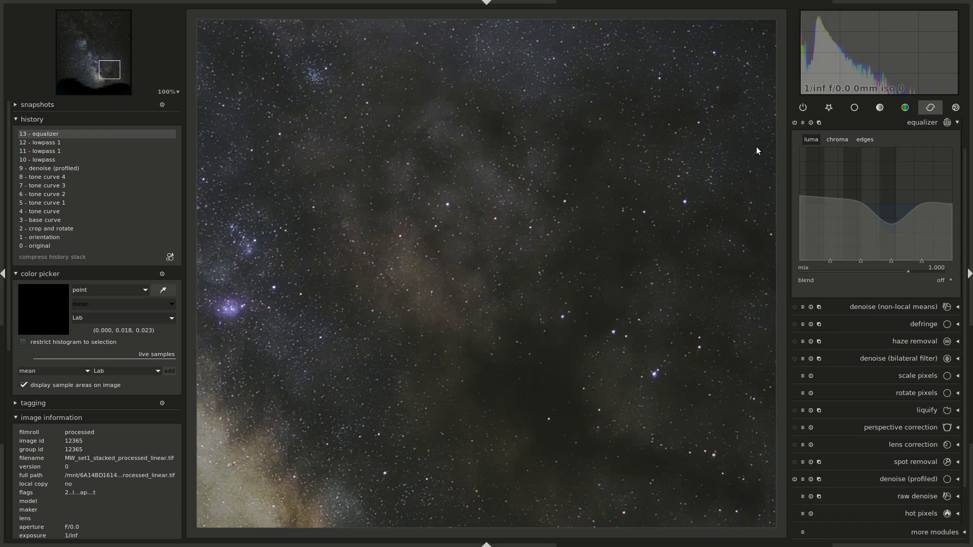
pyautogui.moveTo(549, 236); pyautogui.dragTo(578, 248)
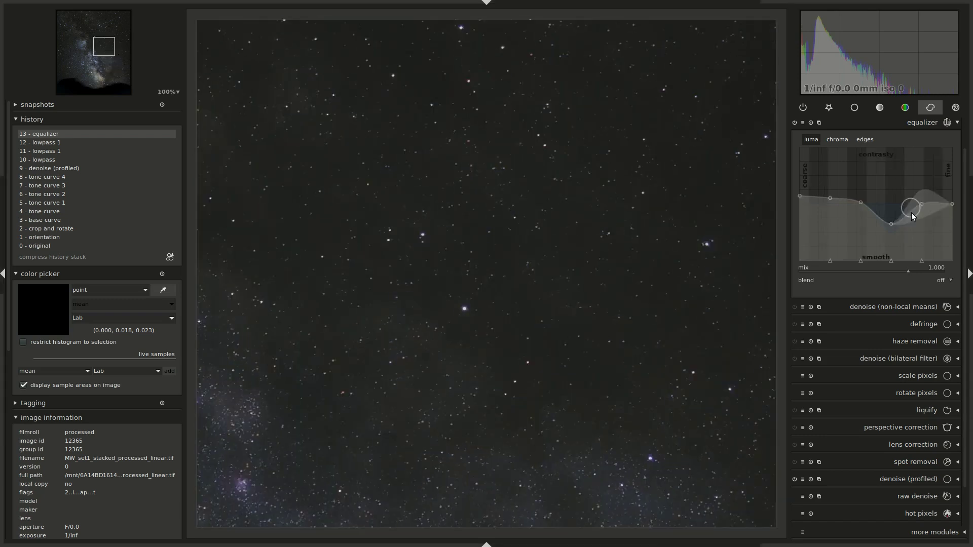
pyautogui.middleClick(578, 249)
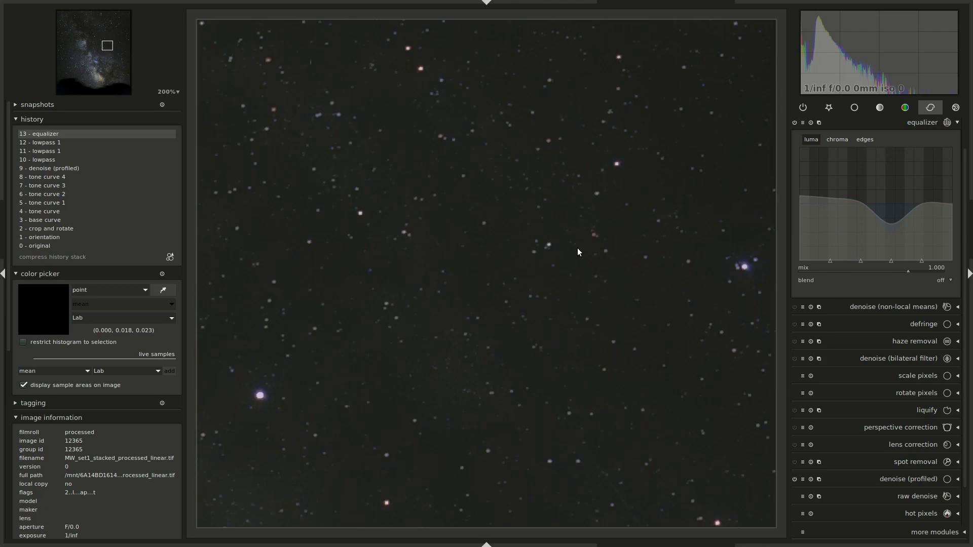
pyautogui.middleClick(578, 249)
pyautogui.moveTo(890, 226); pyautogui.dragTo(891, 208)
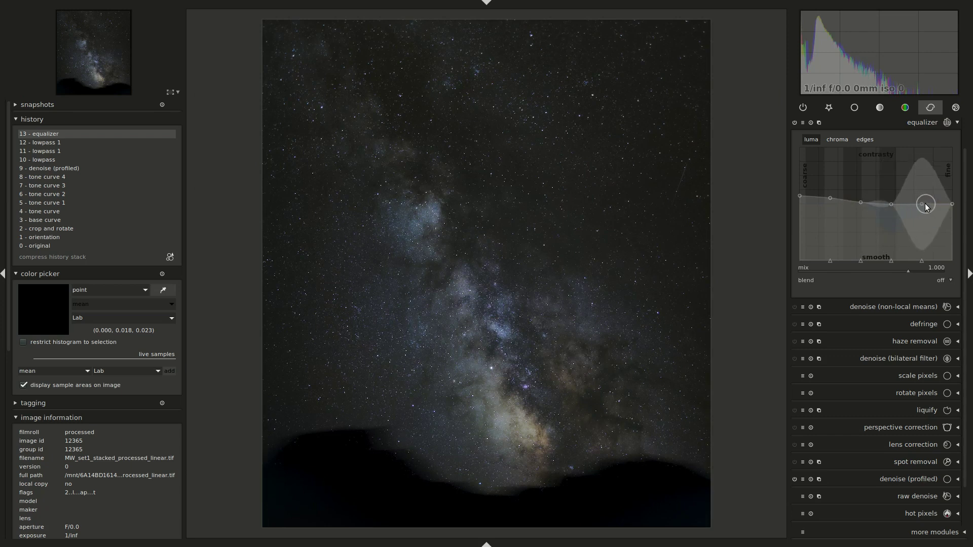
pyautogui.middleClick(549, 394)
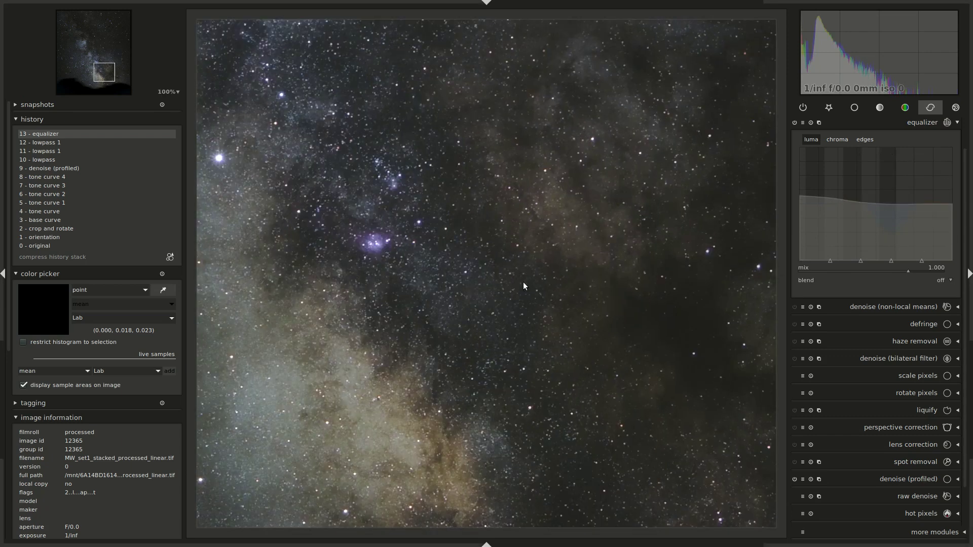
pyautogui.moveTo(948, 215); pyautogui.dragTo(922, 202)
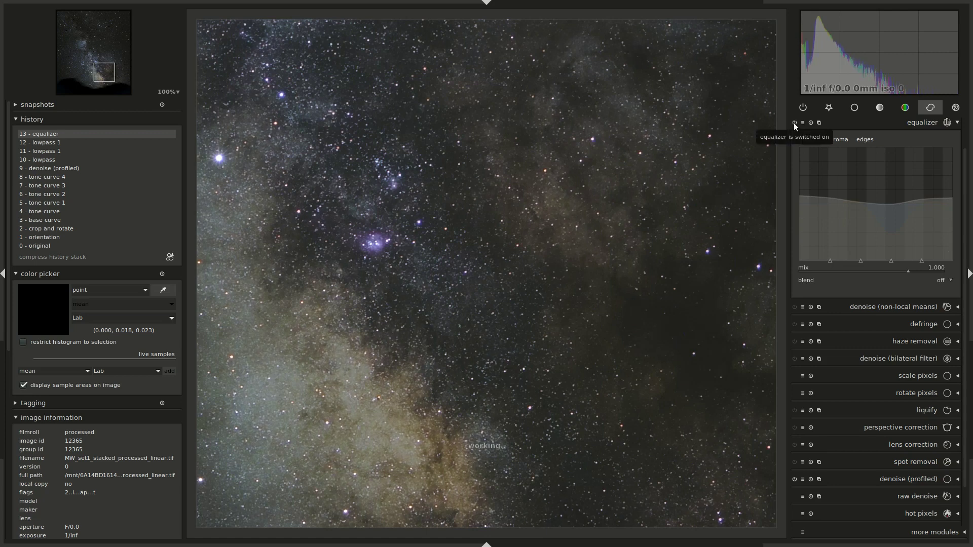
# Step: Compare the fitted photo with the equalizer off and on, leaving sharpening enabled and the module collapsed
pyautogui.middleClick(725, 188)
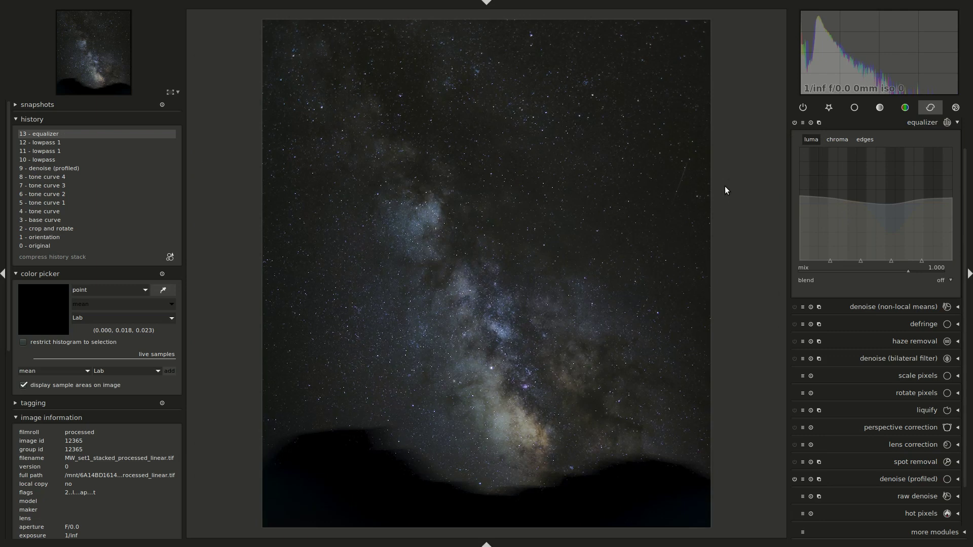
pyautogui.click(794, 123)
pyautogui.click(794, 124)
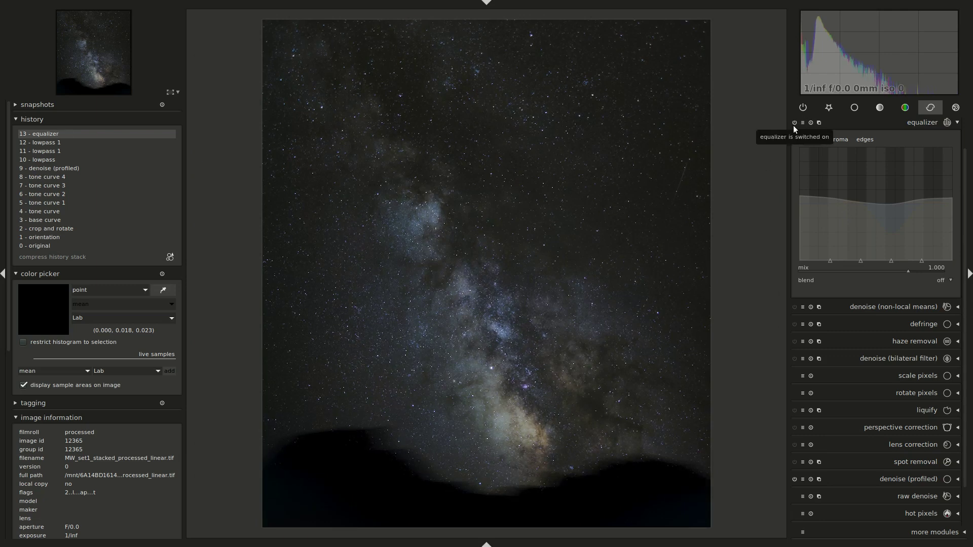
pyautogui.click(917, 124)
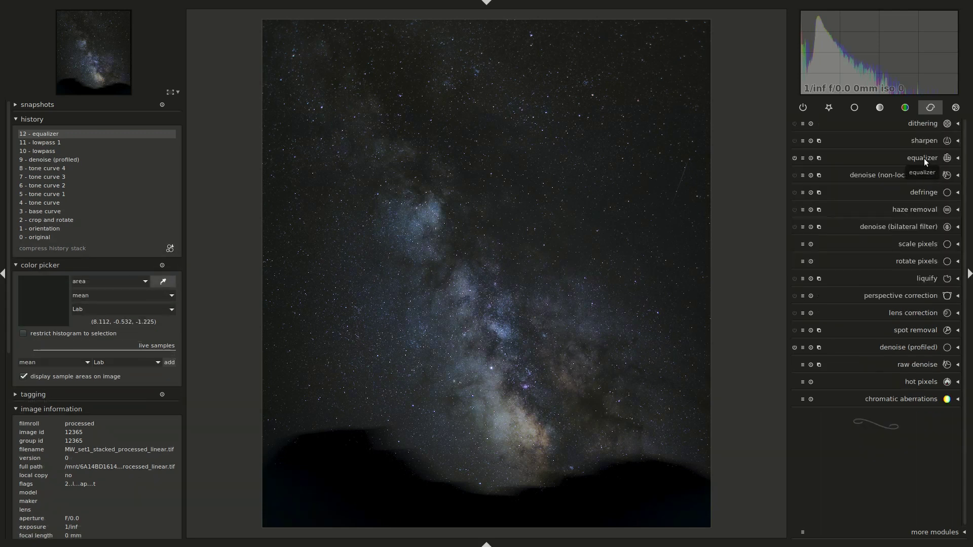
# Step: Enable levels from the tone group, raising the black point slightly and pulling the white point in
pyautogui.click(881, 108)
pyautogui.click(929, 142)
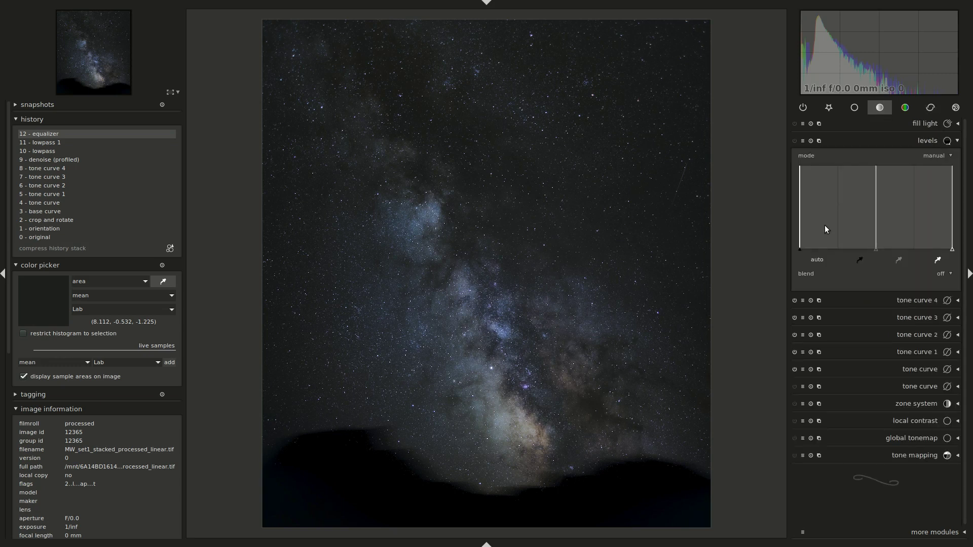
pyautogui.click(794, 139)
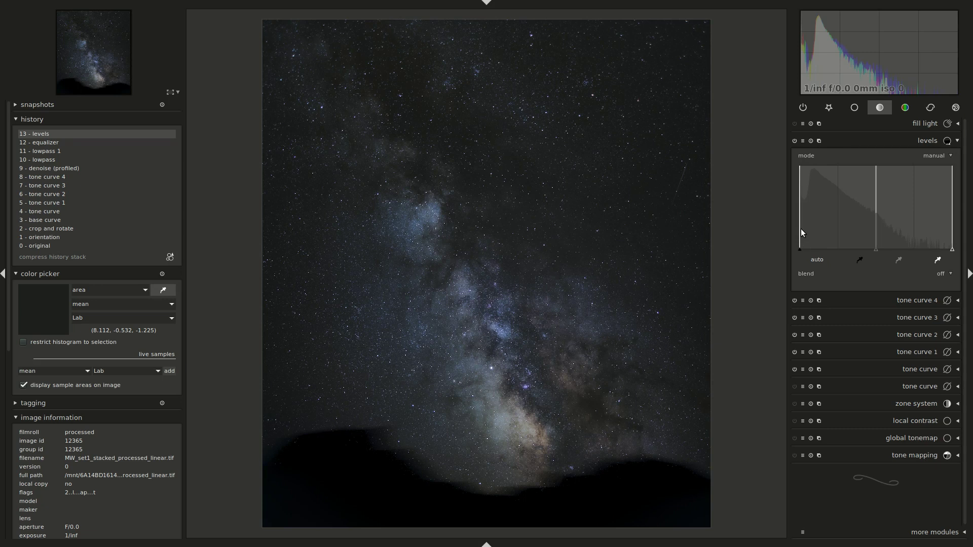
pyautogui.moveTo(799, 230); pyautogui.dragTo(803, 229)
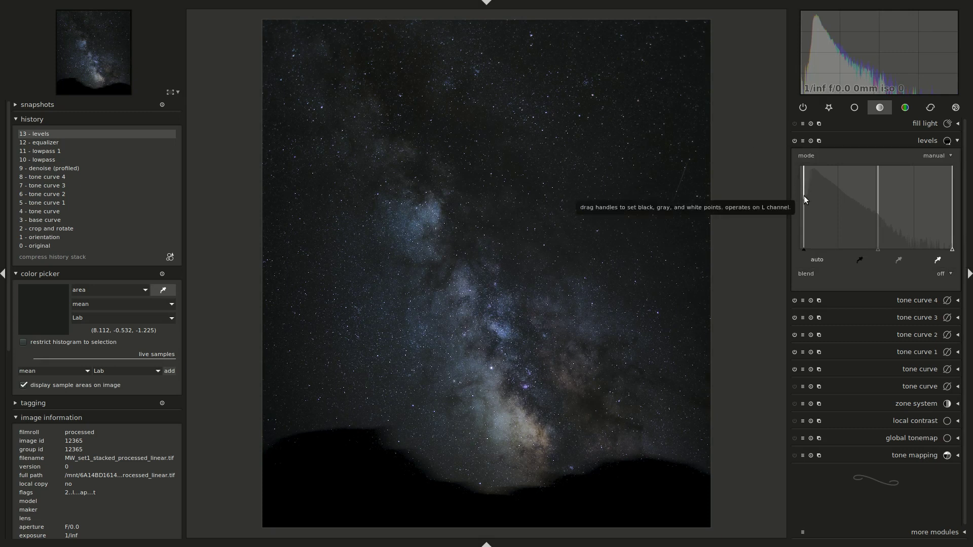
pyautogui.moveTo(804, 196); pyautogui.dragTo(803, 197)
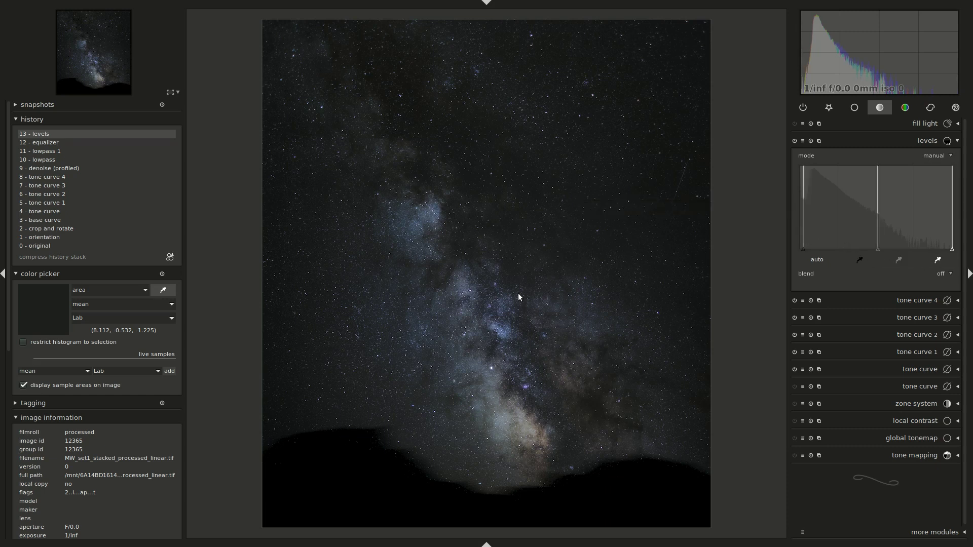
pyautogui.moveTo(952, 248); pyautogui.dragTo(932, 245)
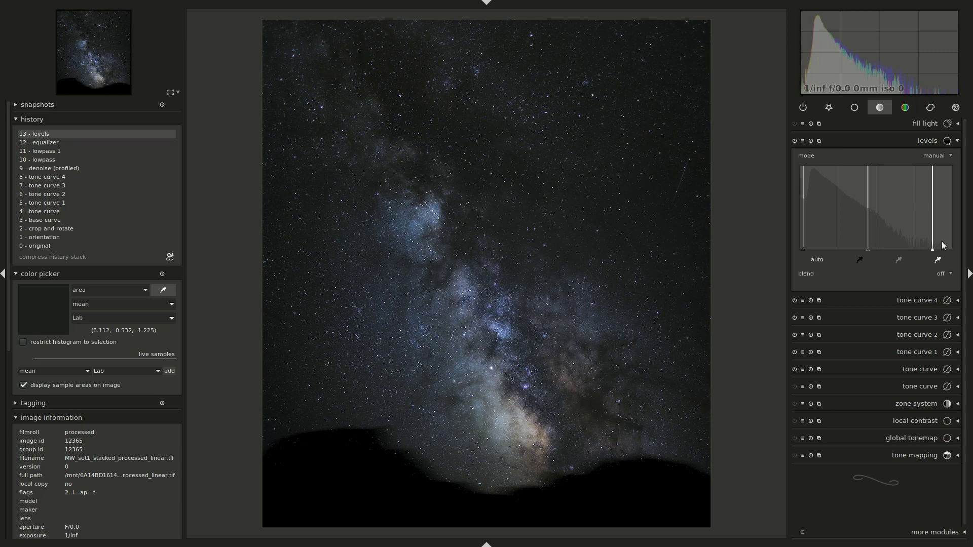
# Step: At 200% on the stars, move the levels white point back toward the bright end
pyautogui.middleClick(527, 382)
pyautogui.middleClick(477, 269)
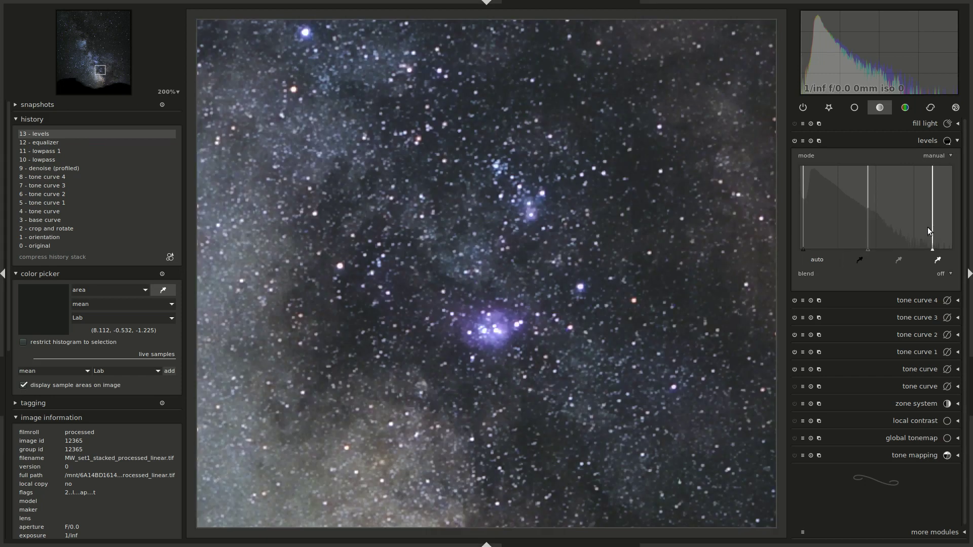
pyautogui.moveTo(931, 227)
pyautogui.mouseDown()
pyautogui.moveTo(952, 234)
pyautogui.moveTo(912, 236)
pyautogui.moveTo(941, 229)
pyautogui.moveTo(951, 238)
pyautogui.moveTo(942, 242)
pyautogui.mouseUp()
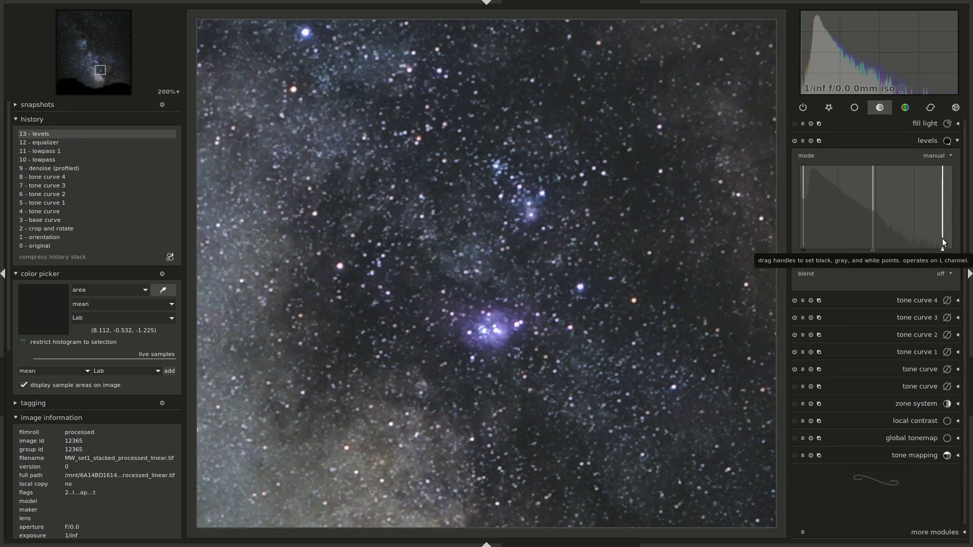
pyautogui.middleClick(695, 239)
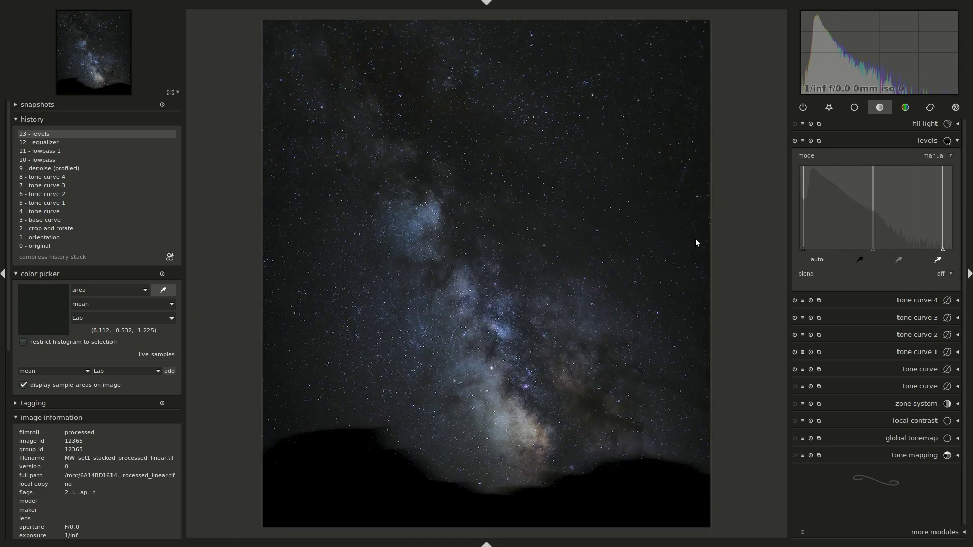
# Step: Compare levels off and on, then fine-tune the grey point to brighten the Milky Way's midtones
pyautogui.click(793, 141)
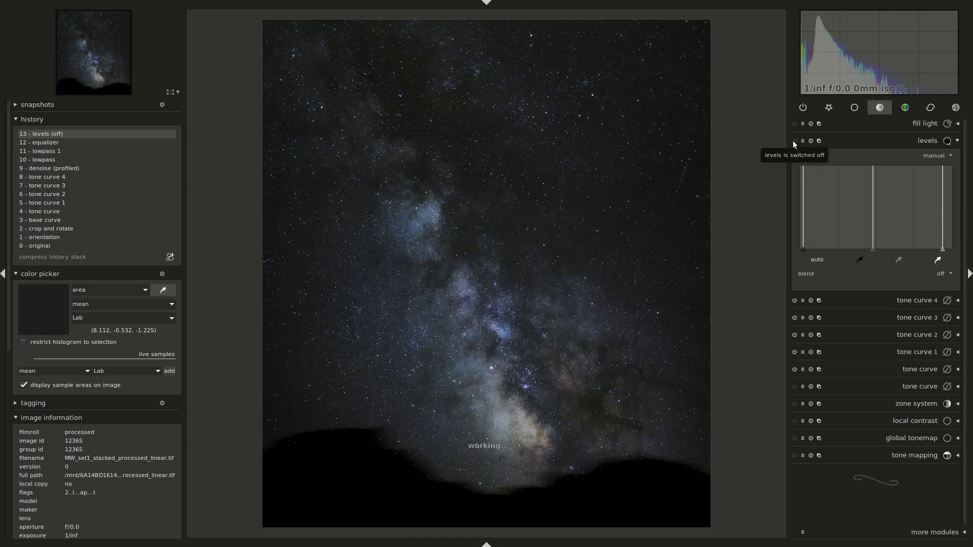
pyautogui.click(793, 141)
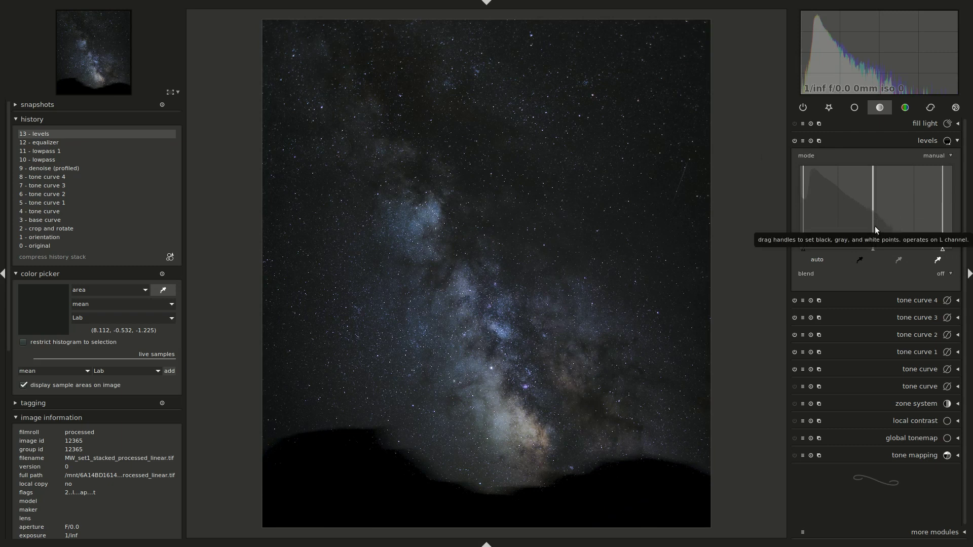
pyautogui.moveTo(870, 217); pyautogui.dragTo(864, 214)
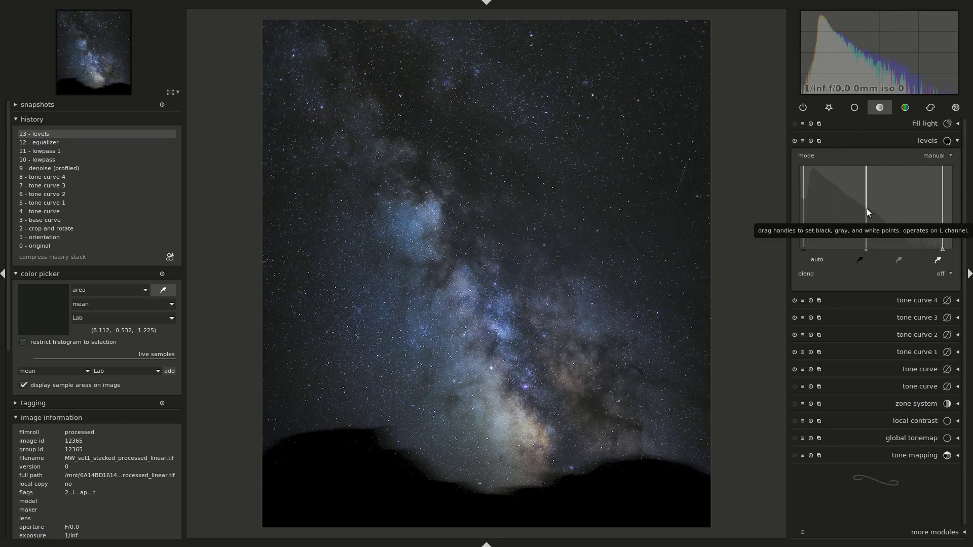
pyautogui.moveTo(867, 209); pyautogui.dragTo(867, 209)
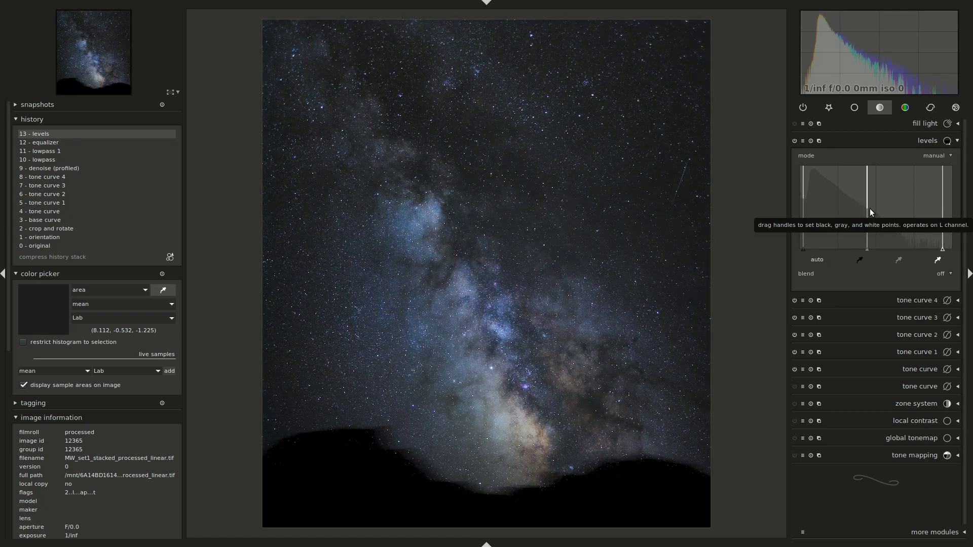
pyautogui.moveTo(868, 214); pyautogui.dragTo(847, 211)
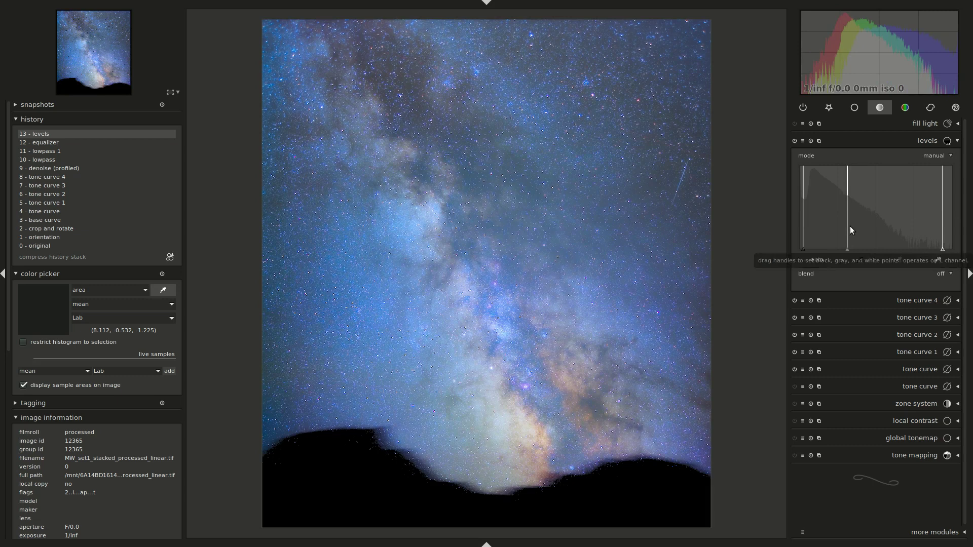
pyautogui.moveTo(850, 226); pyautogui.dragTo(864, 226)
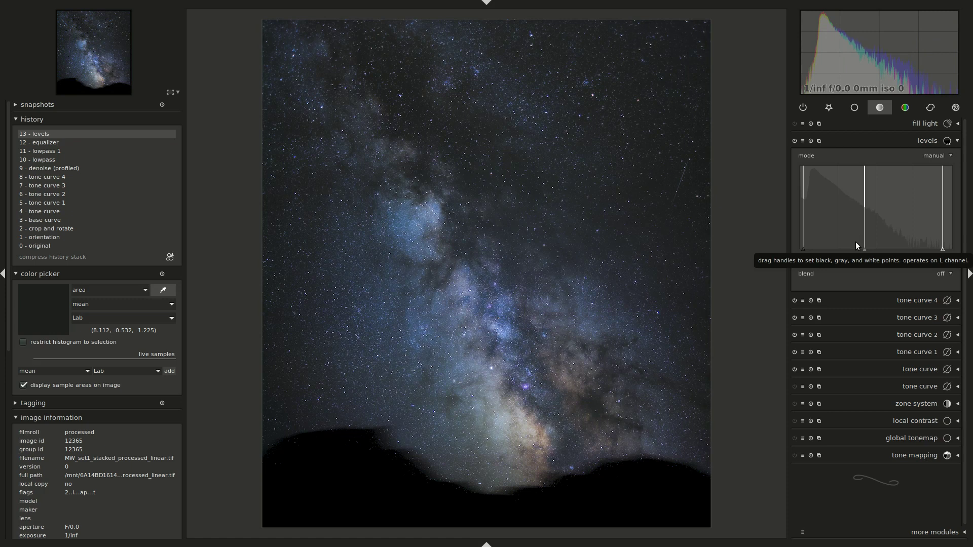
pyautogui.moveTo(863, 226); pyautogui.dragTo(865, 226)
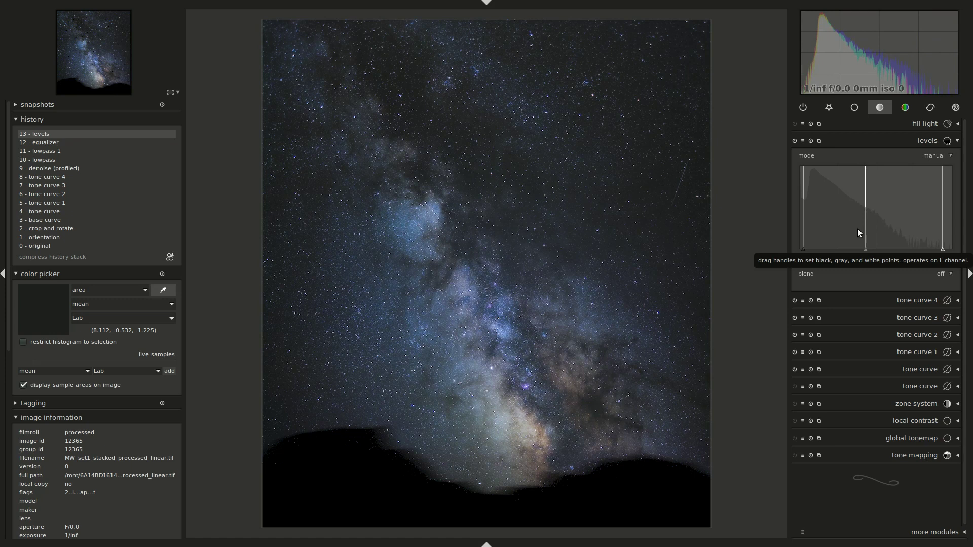
pyautogui.click(918, 143)
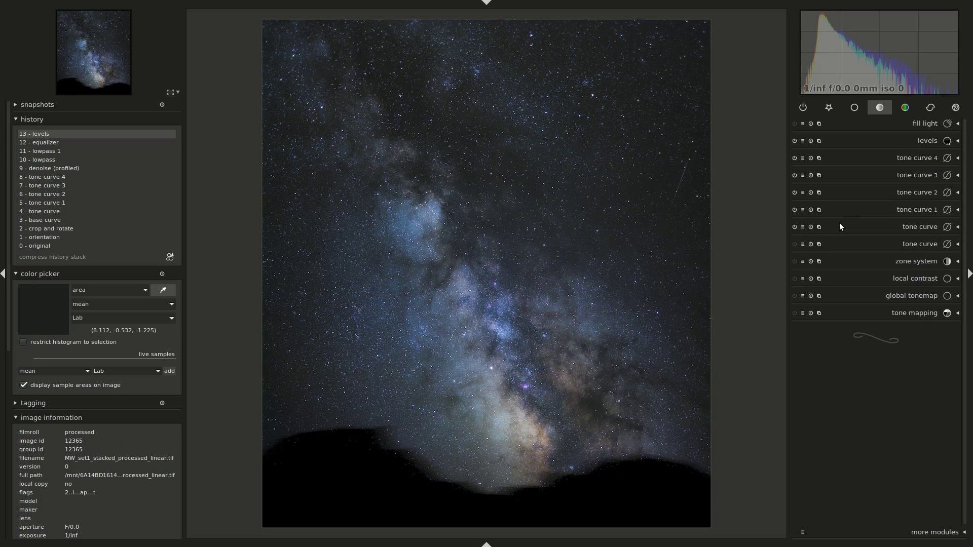
# Step: Warm the white balance temperature from 6503K to about 6786K
pyautogui.click(852, 107)
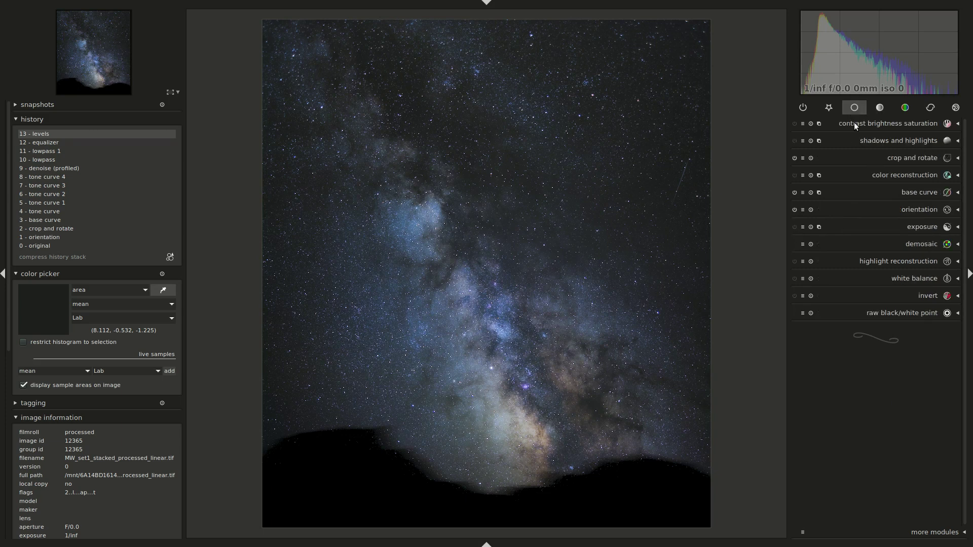
pyautogui.click(897, 279)
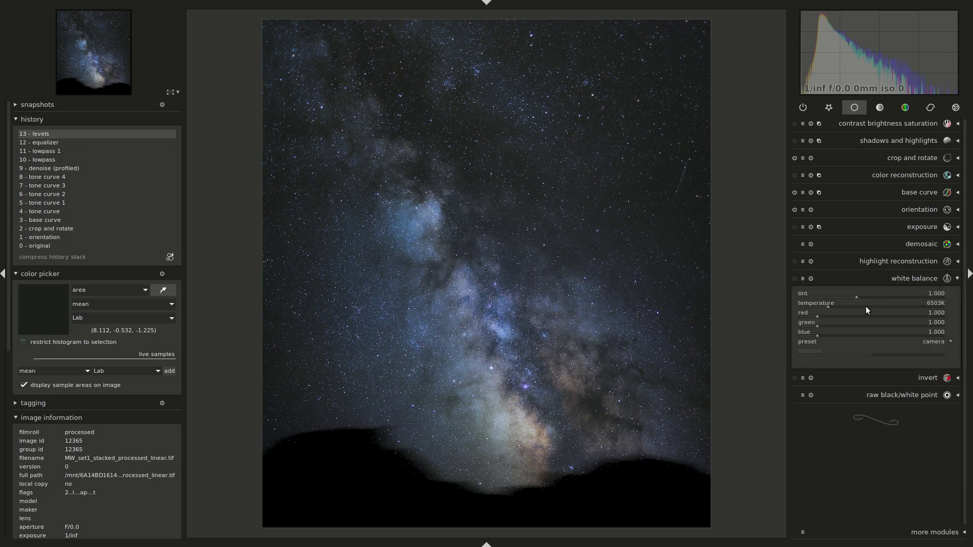
pyautogui.click(830, 306)
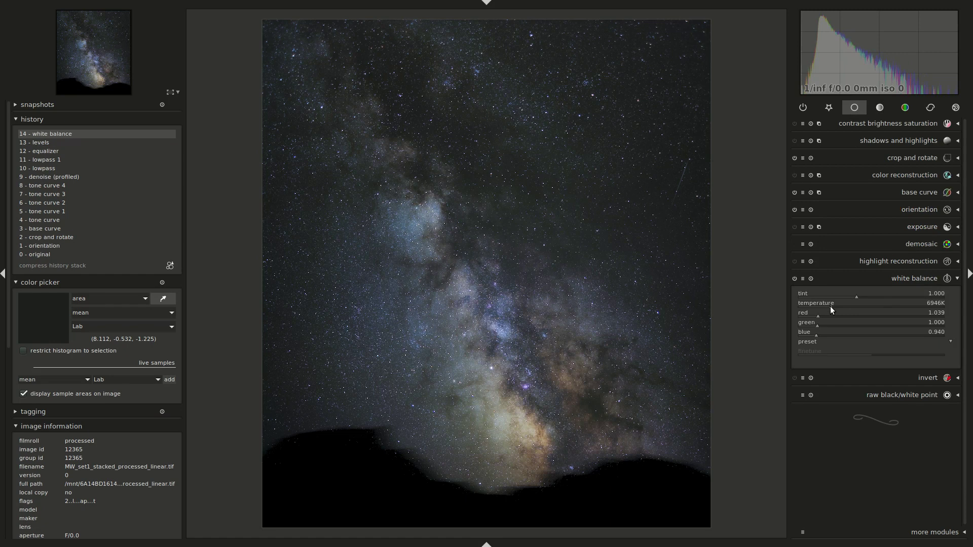
pyautogui.scroll(-1, 830, 305)
pyautogui.scroll(-3, 830, 305)
pyautogui.scroll(1, 830, 306)
pyautogui.scroll(-1, 831, 306)
pyautogui.click(897, 276)
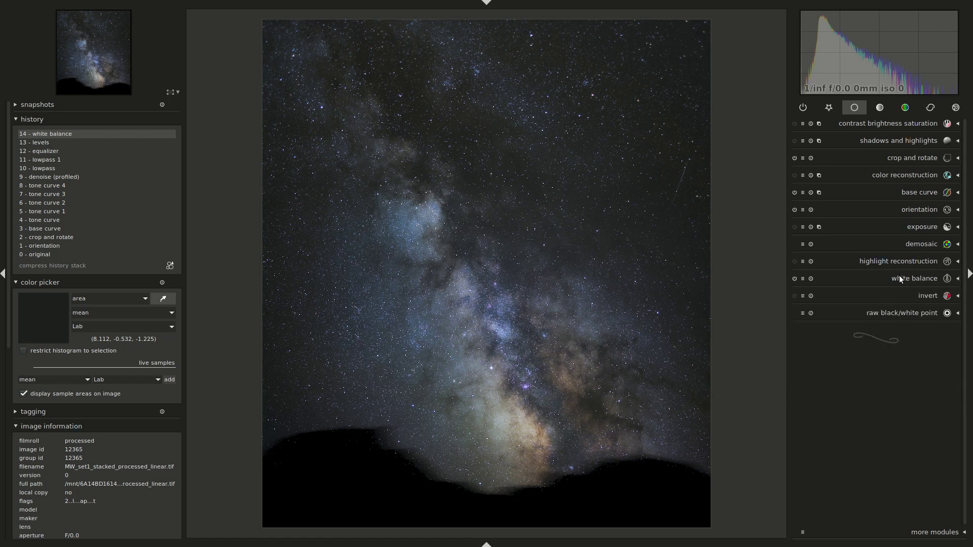
# Step: Try saturation values from -0.17 to 0.35, settling on -0.07 in contrast brightness saturation
pyautogui.click(880, 124)
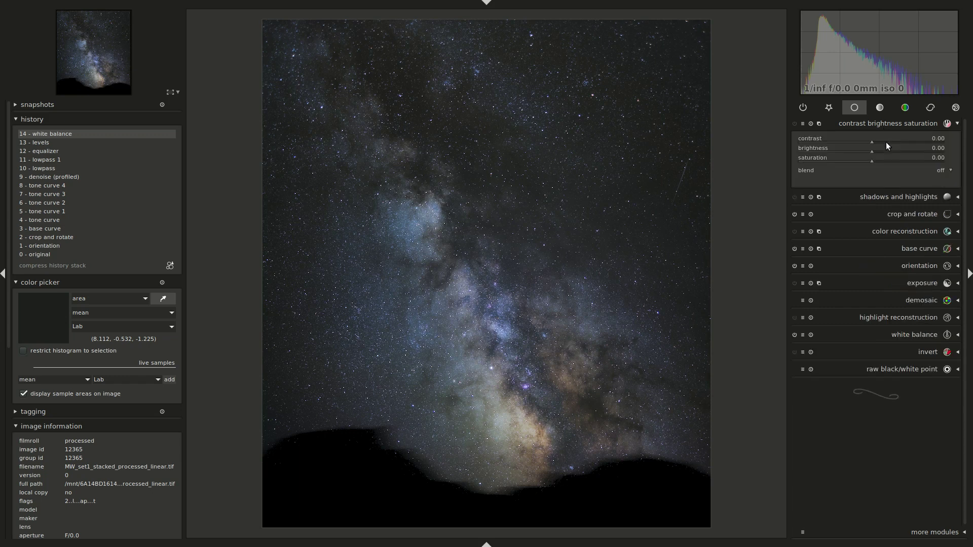
pyautogui.click(862, 163)
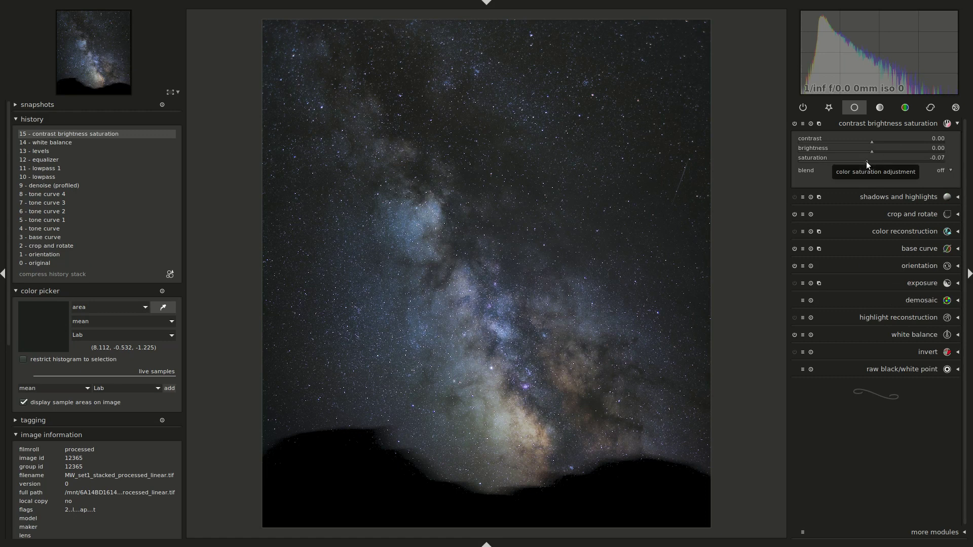
pyautogui.moveTo(865, 161); pyautogui.dragTo(897, 160)
pyautogui.click(865, 160)
pyautogui.click(862, 158)
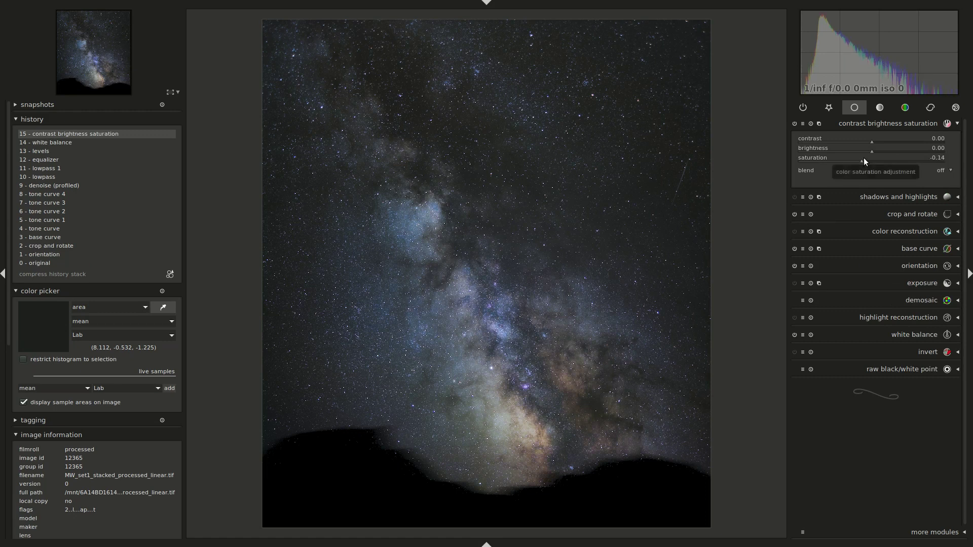
pyautogui.click(859, 160)
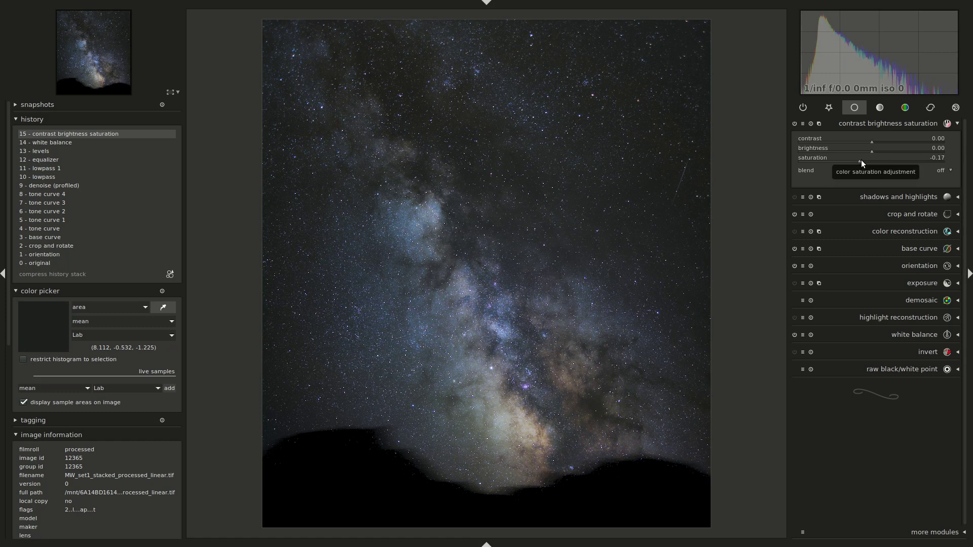
pyautogui.click(862, 160)
pyautogui.click(868, 159)
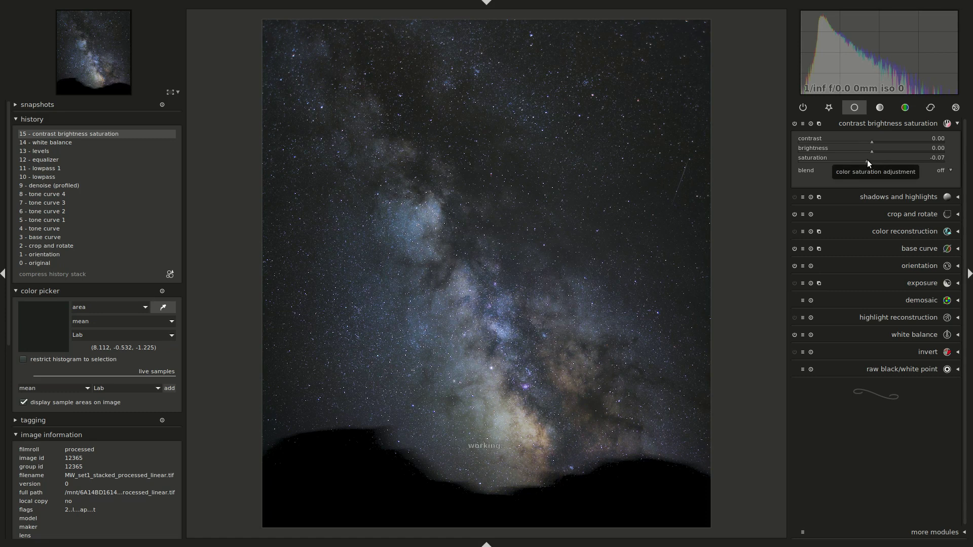